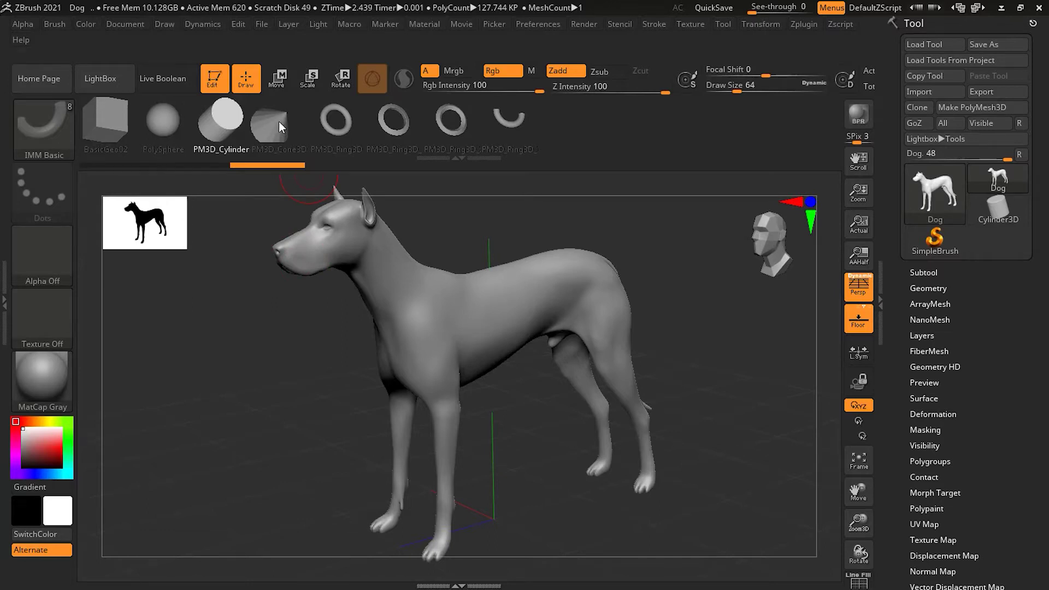
# Choose the PM3D_Cone3D insert mesh and delete the dog's lower subdivision levels so meshes can be inserted
pyautogui.click(278, 121)
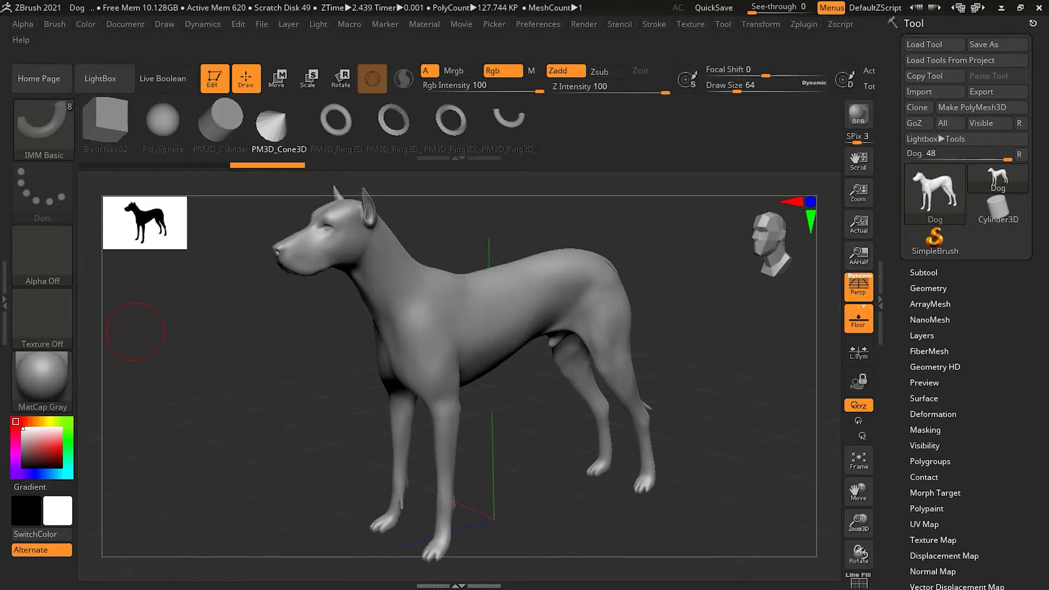
pyautogui.click(477, 298)
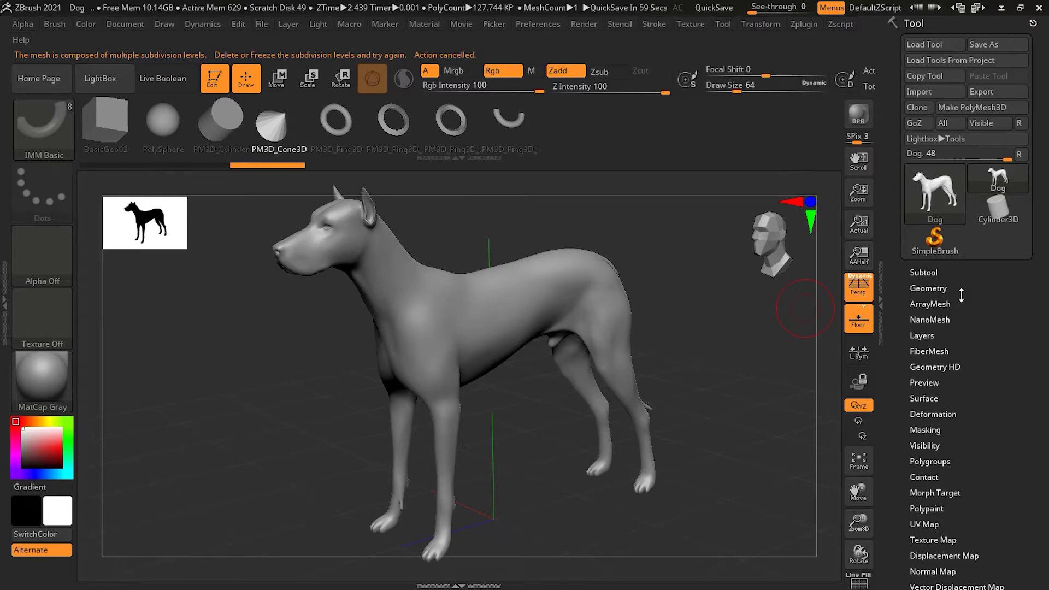
pyautogui.click(933, 288)
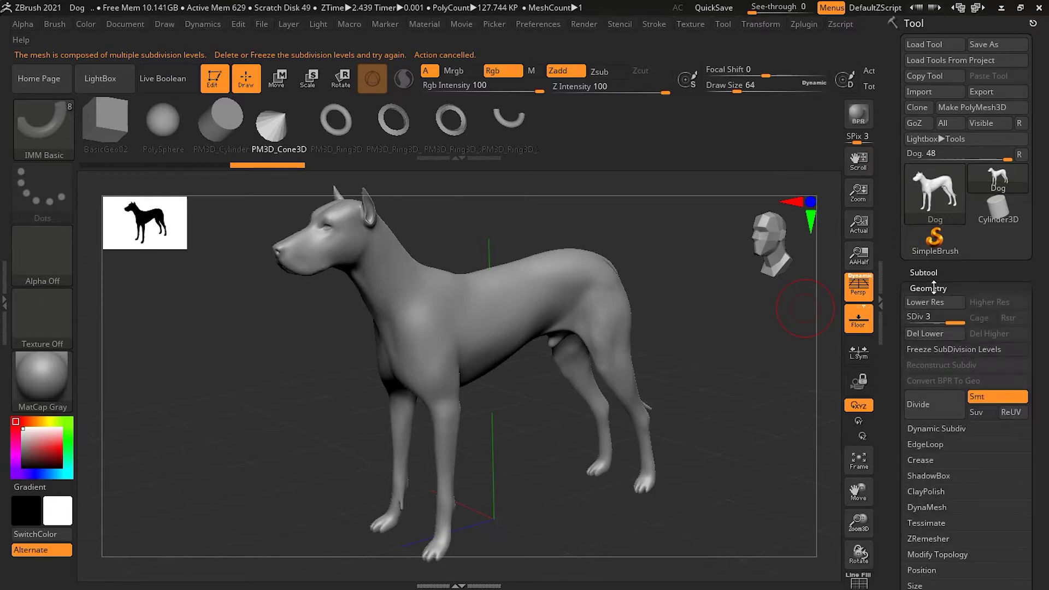
pyautogui.click(927, 332)
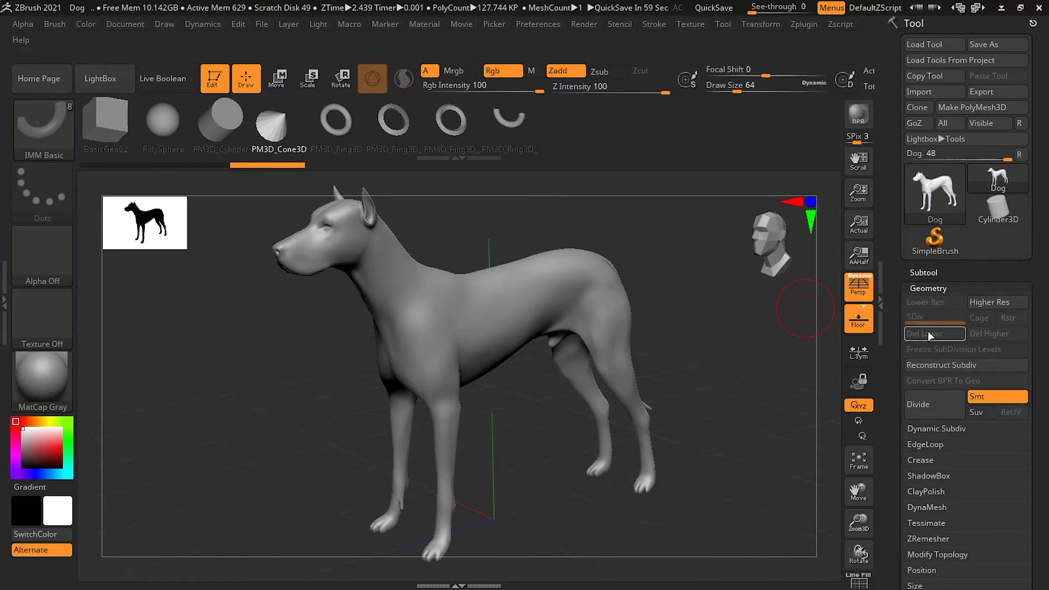
pyautogui.click(927, 289)
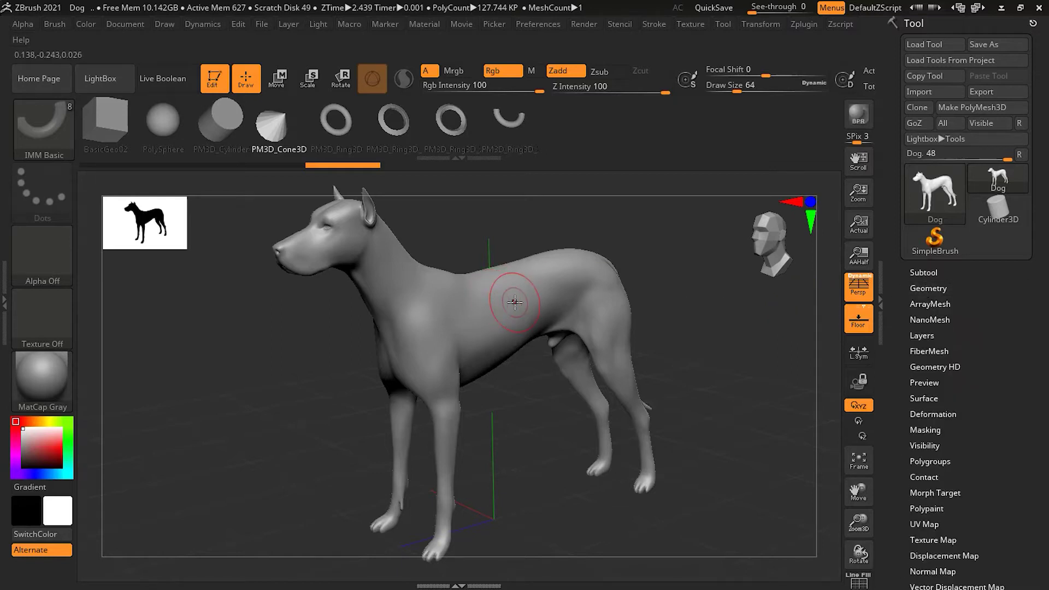
# Insert individual cones of various sizes on the dog's side, shoulder, neck and hip
pyautogui.keyDown('ctrl'); pyautogui.moveTo(499, 293); pyautogui.dragTo(503, 312, button='right'); pyautogui.keyUp('ctrl')
pyautogui.moveTo(503, 311)
pyautogui.mouseDown()
pyautogui.moveTo(505, 334)
pyautogui.moveTo(507, 323)
pyautogui.moveTo(539, 323)
pyautogui.mouseUp()
pyautogui.hotkey('ctrl', 'z')
pyautogui.keyDown('alt'); pyautogui.moveTo(725, 300); pyautogui.dragTo(722, 348); pyautogui.keyUp('alt')
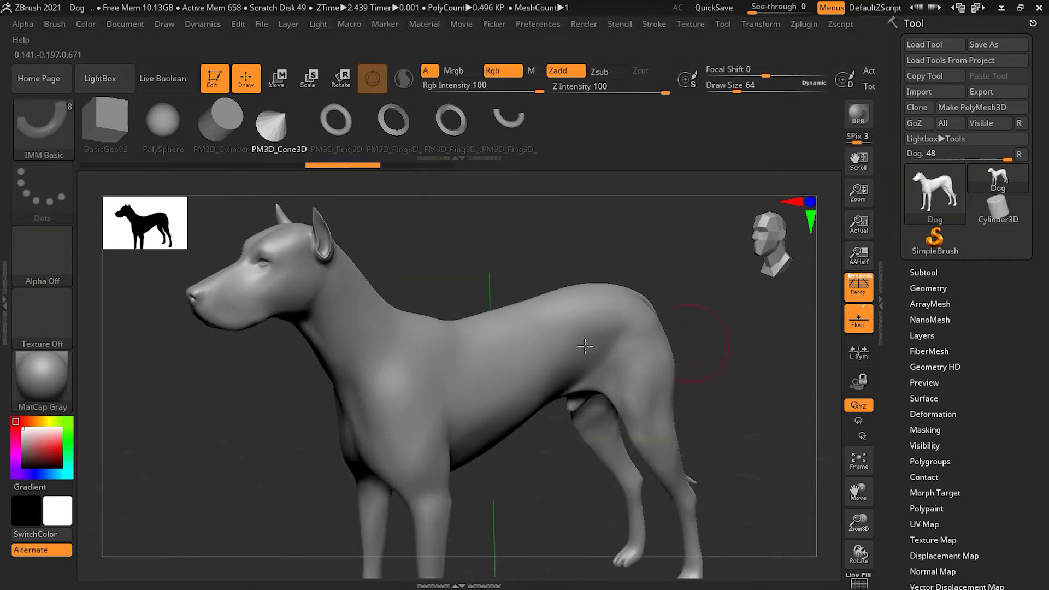
pyautogui.moveTo(499, 356); pyautogui.dragTo(530, 373)
pyautogui.moveTo(558, 328); pyautogui.dragTo(588, 341)
pyautogui.moveTo(403, 346); pyautogui.dragTo(430, 364)
pyautogui.moveTo(456, 399); pyautogui.dragTo(483, 422)
pyautogui.moveTo(705, 347)
pyautogui.mouseDown()
pyautogui.moveTo(671, 366)
pyautogui.moveTo(721, 355)
pyautogui.moveTo(721, 342)
pyautogui.moveTo(616, 363)
pyautogui.mouseUp()
pyautogui.moveTo(388, 404); pyautogui.dragTo(391, 403)
pyautogui.moveTo(355, 328); pyautogui.dragTo(356, 322)
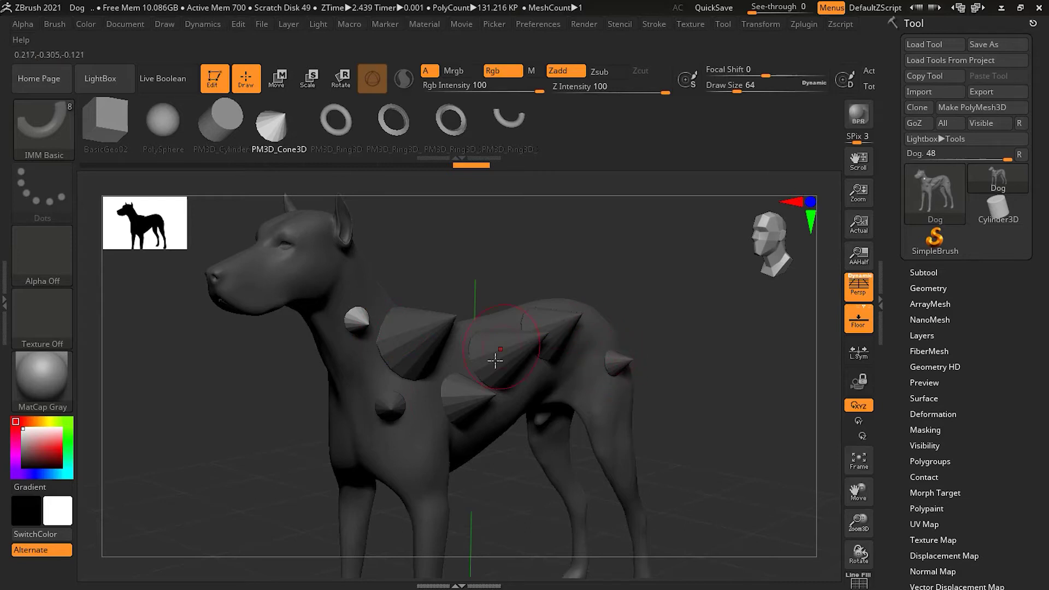
# Undo all the individual cone insertions on the dog
pyautogui.hotkey('ctrl', 'z')
pyautogui.hotkey('ctrl', 'z')
pyautogui.hotkey('ctrl', 'z')
pyautogui.hotkey('ctrl', 'z')
pyautogui.hotkey('ctrl', 'z')
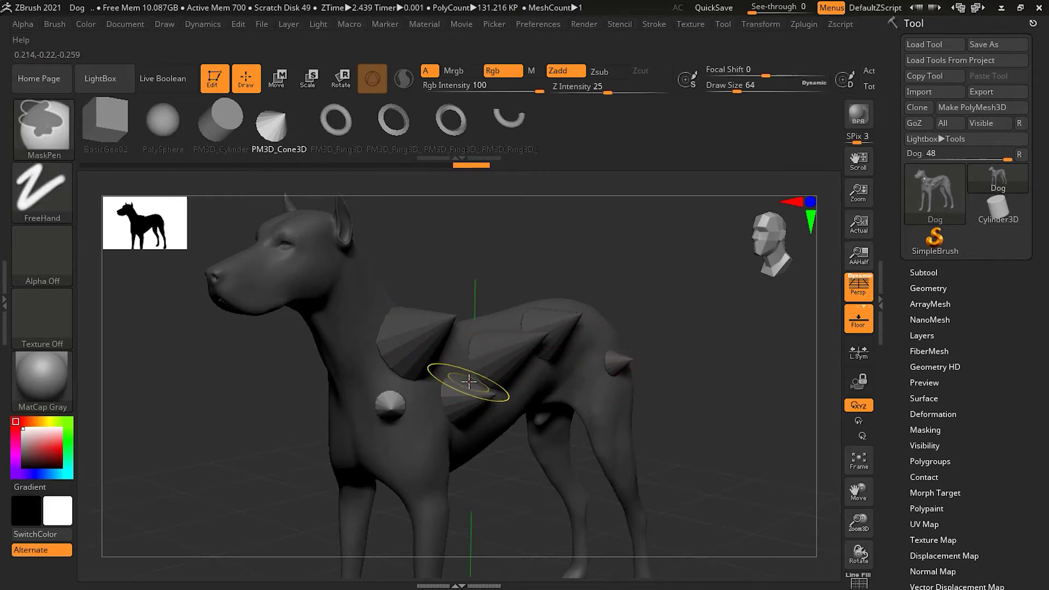
pyautogui.hotkey('ctrl', 'z')
pyautogui.hotkey('ctrl', 'z')
pyautogui.hotkey('ctrl', 'z')
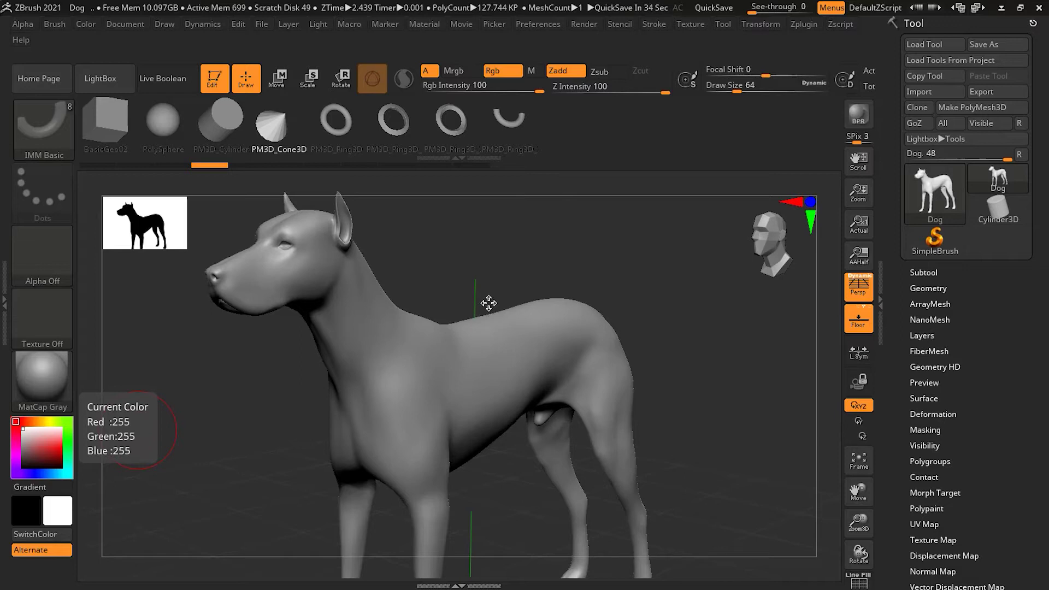
# Turn on Curve Mode in the stroke settings of the IMM Basic brush
pyautogui.moveTo(471, 360)
pyautogui.mouseDown()
pyautogui.moveTo(498, 360)
pyautogui.moveTo(481, 361)
pyautogui.mouseUp()
pyautogui.hotkey('ctrl', 'shift', 'a')
pyautogui.moveTo(650, 306)
pyautogui.mouseDown()
pyautogui.moveTo(583, 315)
pyautogui.moveTo(663, 322)
pyautogui.moveTo(663, 307)
pyautogui.moveTo(674, 333)
pyautogui.moveTo(712, 309)
pyautogui.moveTo(663, 320)
pyautogui.mouseUp()
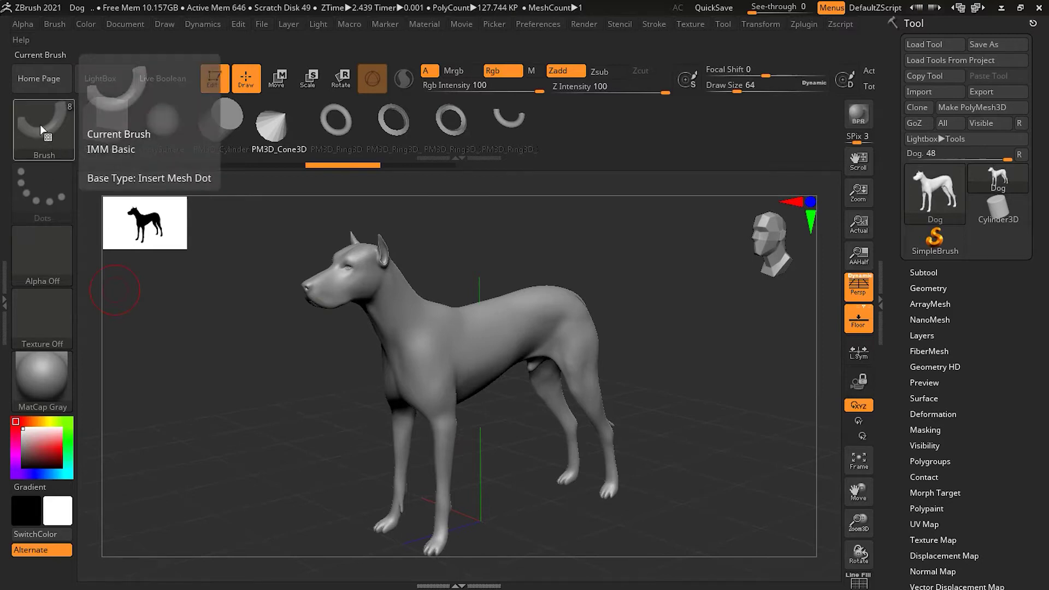
pyautogui.click(653, 26)
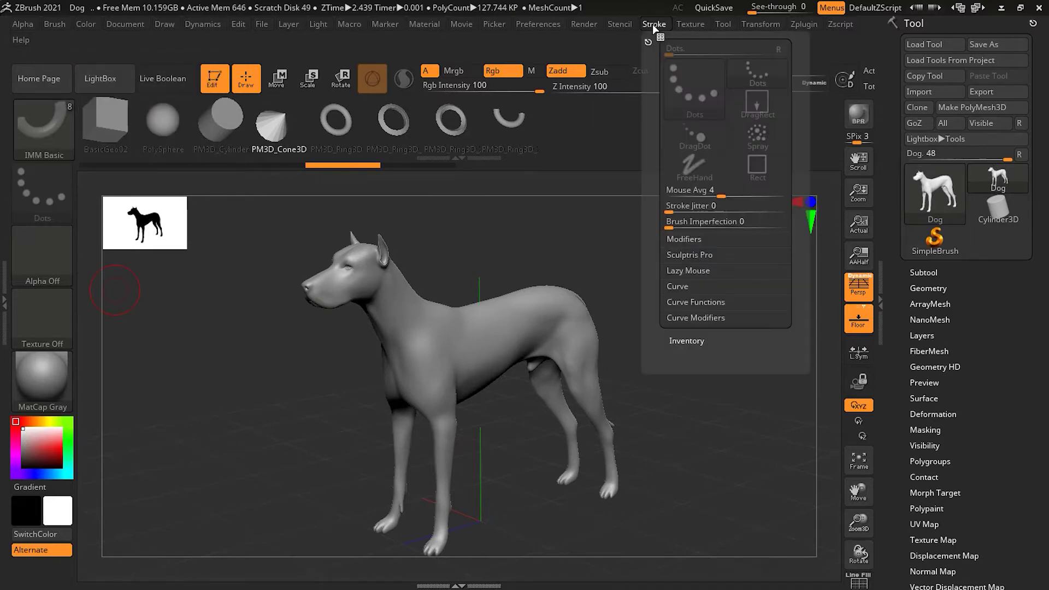
pyautogui.click(677, 285)
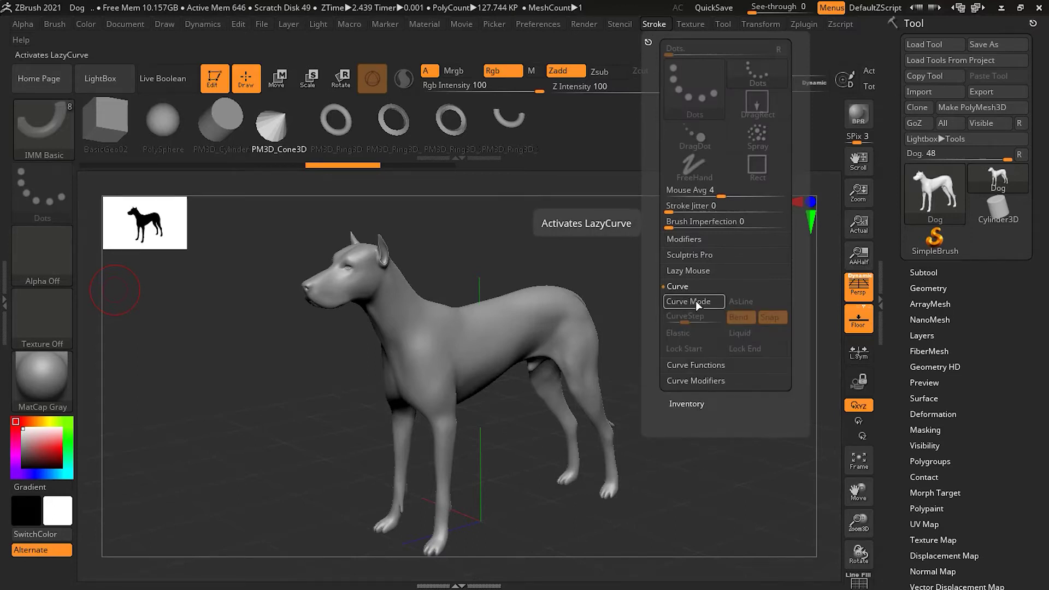
pyautogui.click(693, 301)
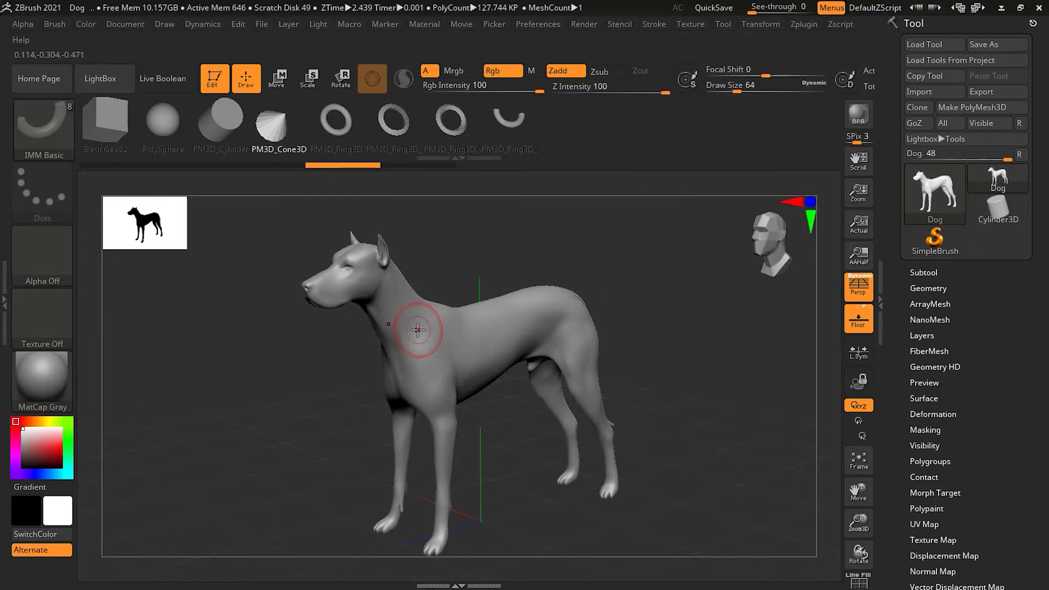
# Try a curve of cones along the dog's side with the default curve step, and undo it
pyautogui.moveTo(427, 345)
pyautogui.mouseDown()
pyautogui.moveTo(417, 329)
pyautogui.moveTo(474, 345)
pyautogui.moveTo(572, 310)
pyautogui.moveTo(683, 304)
pyautogui.moveTo(742, 321)
pyautogui.moveTo(730, 333)
pyautogui.mouseUp()
pyautogui.moveTo(652, 400)
pyautogui.mouseDown()
pyautogui.moveTo(585, 433)
pyautogui.moveTo(433, 438)
pyautogui.mouseUp()
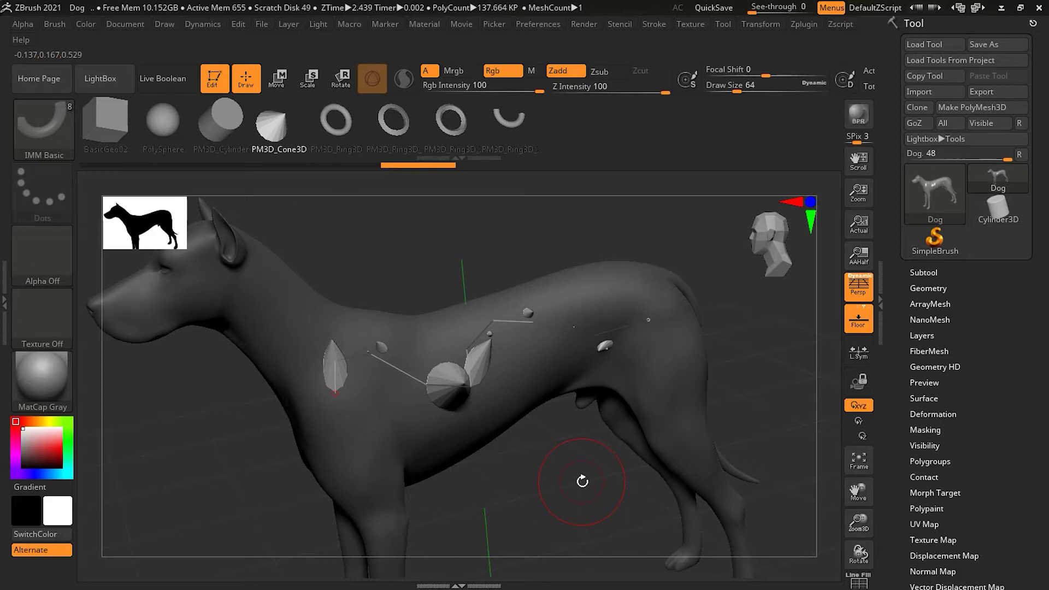
pyautogui.hotkey('ctrl', 'z')
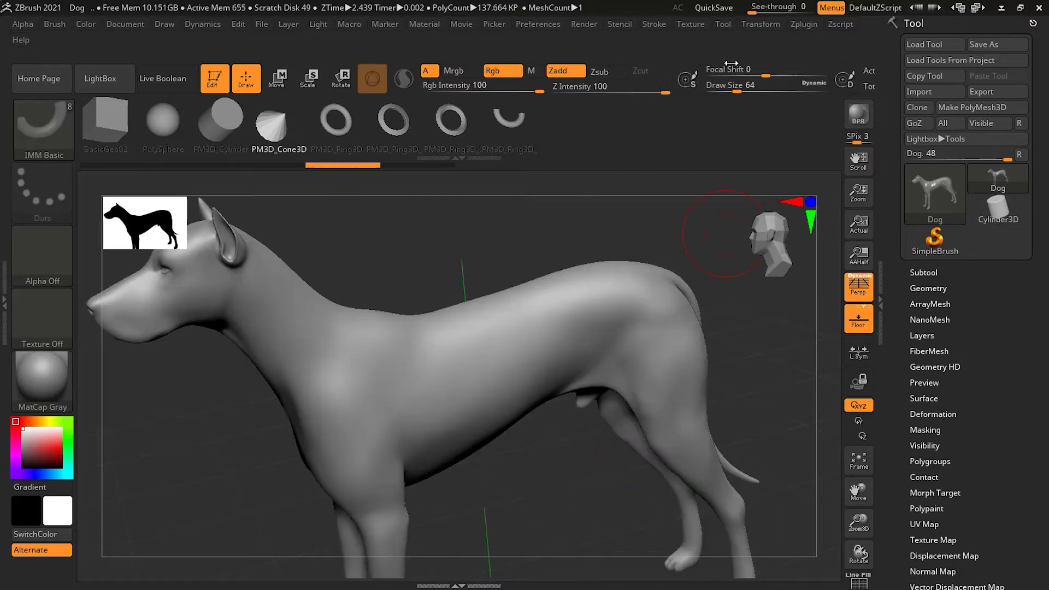
# Set the stroke's CurveStep to 0.25
pyautogui.click(656, 25)
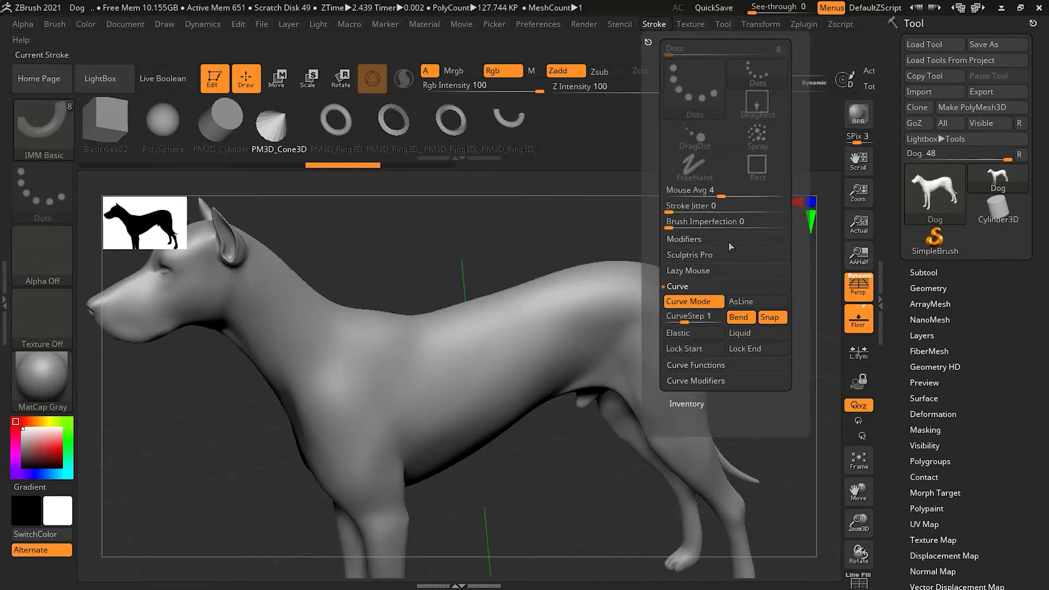
pyautogui.click(681, 318)
pyautogui.write('25')
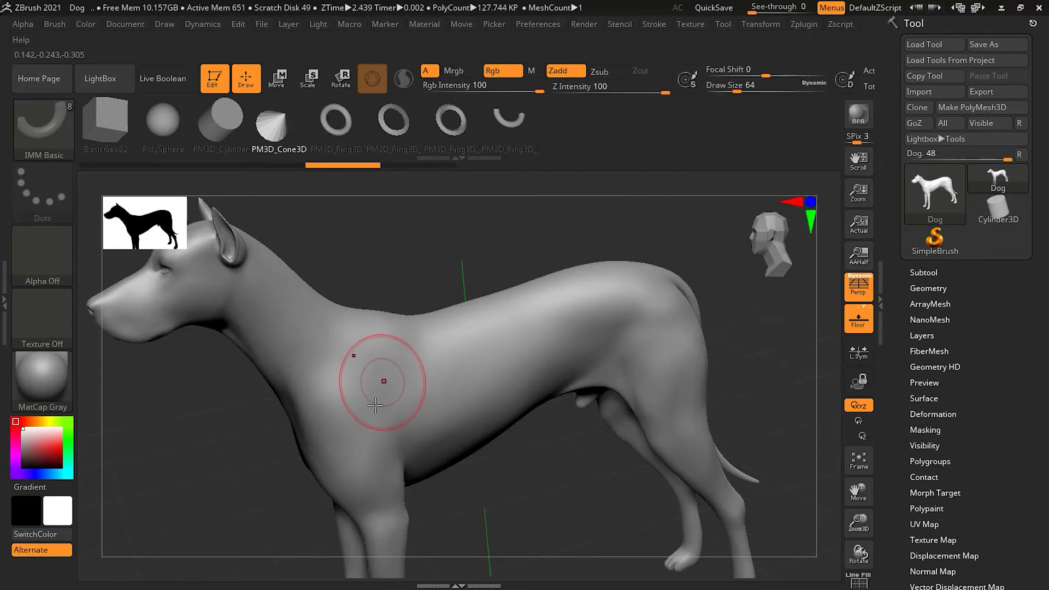
# Draw a wavy curve of closely spaced cones along the dog's side from shoulder to hip, and inspect it
pyautogui.moveTo(335, 398)
pyautogui.mouseDown()
pyautogui.moveTo(383, 373)
pyautogui.moveTo(462, 393)
pyautogui.moveTo(522, 339)
pyautogui.mouseUp()
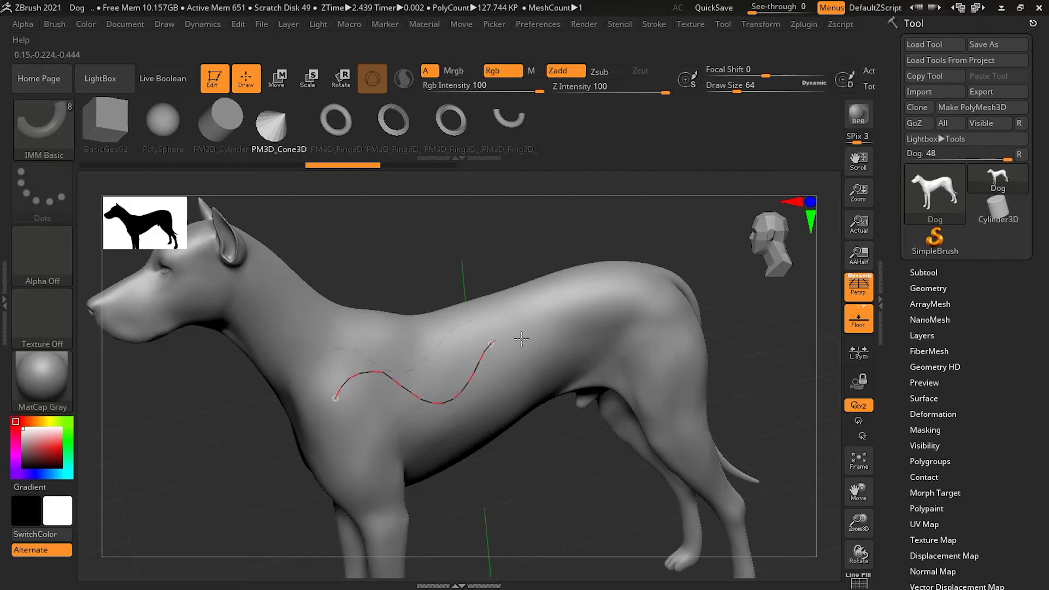
pyautogui.moveTo(663, 341); pyautogui.dragTo(662, 341)
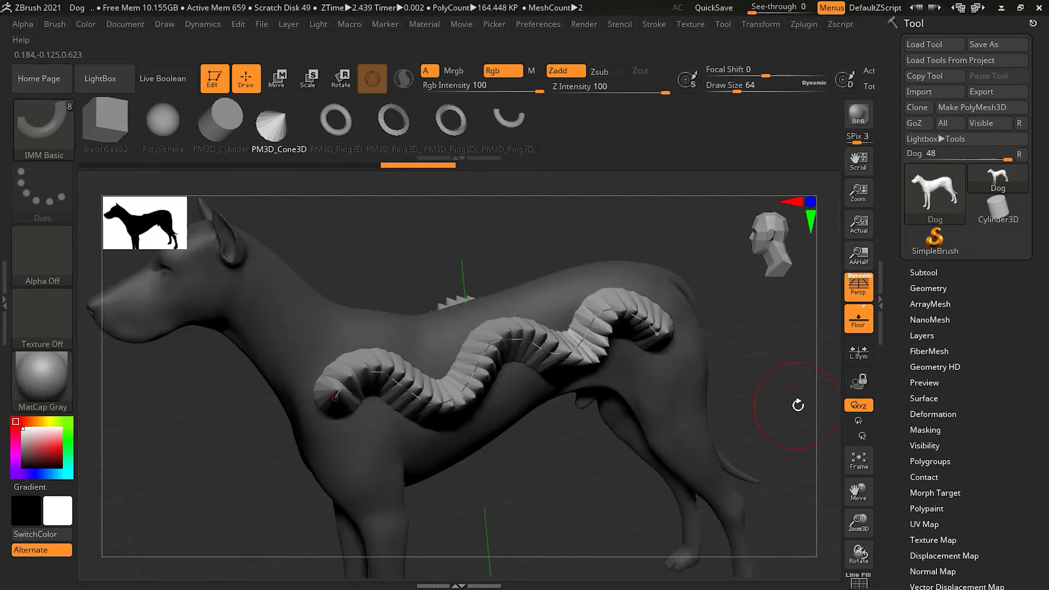
pyautogui.moveTo(765, 354)
pyautogui.mouseDown()
pyautogui.moveTo(768, 435)
pyautogui.moveTo(759, 363)
pyautogui.mouseUp()
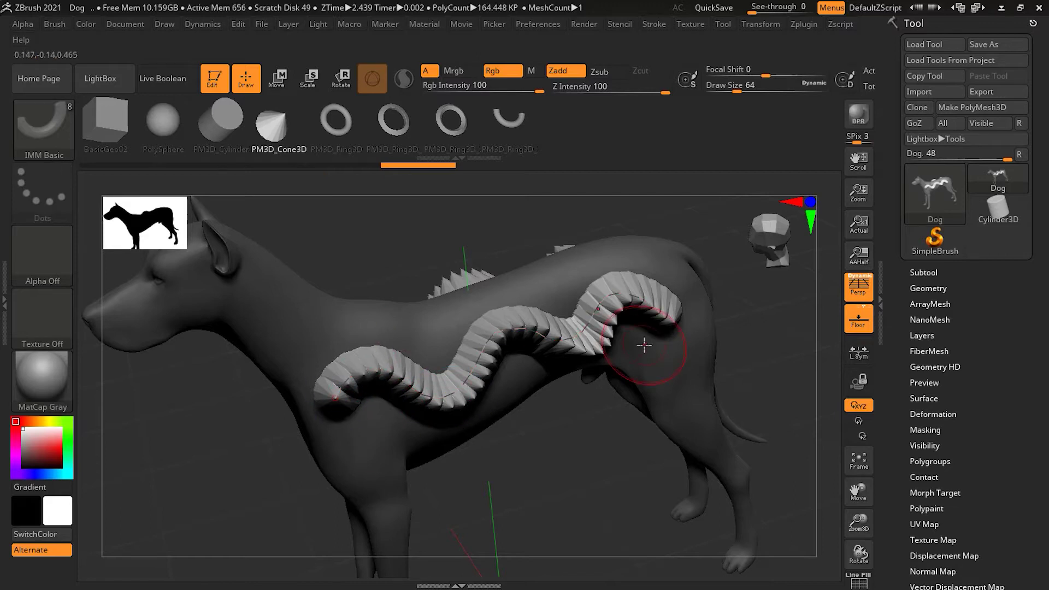
pyautogui.moveTo(760, 356); pyautogui.dragTo(753, 317)
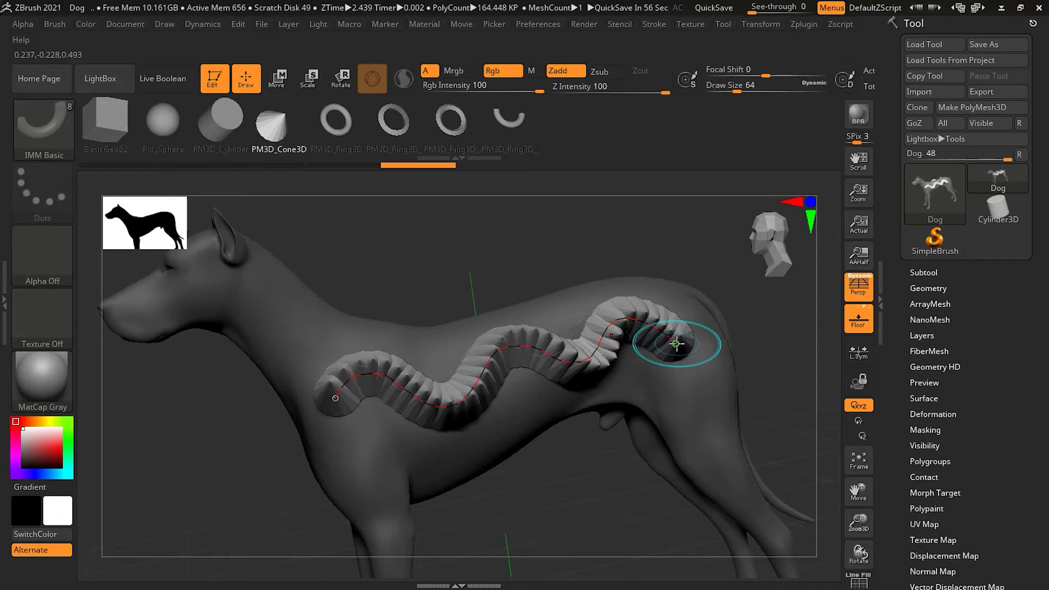
# Pull the two ends of the cone curve to stretch it from the dog's neck to its hind thigh
pyautogui.moveTo(676, 343)
pyautogui.mouseDown()
pyautogui.moveTo(703, 428)
pyautogui.moveTo(739, 487)
pyautogui.mouseUp()
pyautogui.moveTo(409, 388)
pyautogui.mouseDown()
pyautogui.moveTo(290, 361)
pyautogui.moveTo(265, 293)
pyautogui.moveTo(277, 265)
pyautogui.mouseUp()
pyautogui.moveTo(230, 458); pyautogui.dragTo(208, 445)
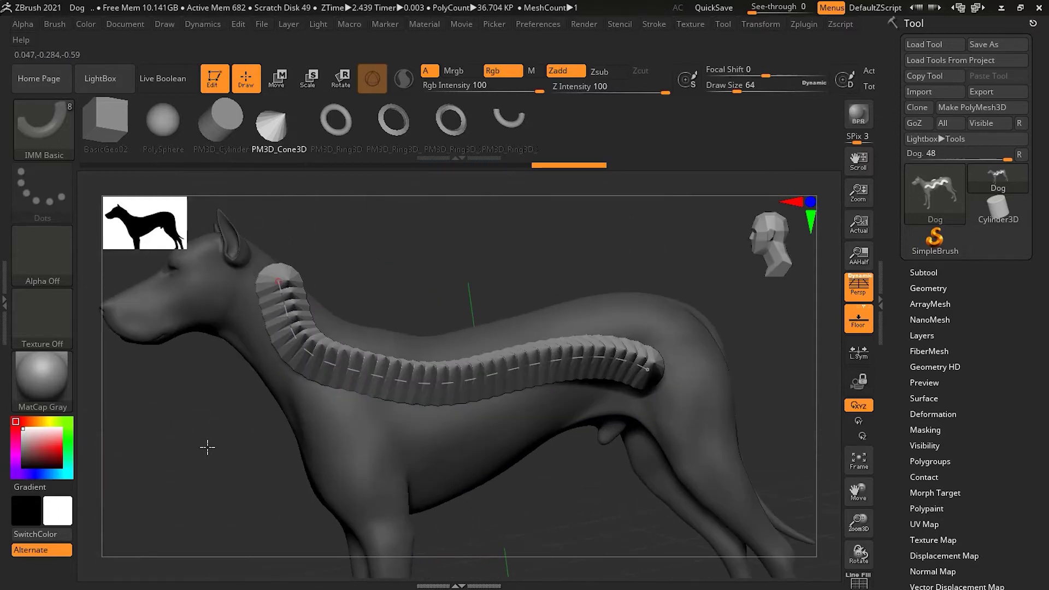
pyautogui.moveTo(277, 280)
pyautogui.mouseDown()
pyautogui.moveTo(290, 315)
pyautogui.moveTo(281, 304)
pyautogui.mouseUp()
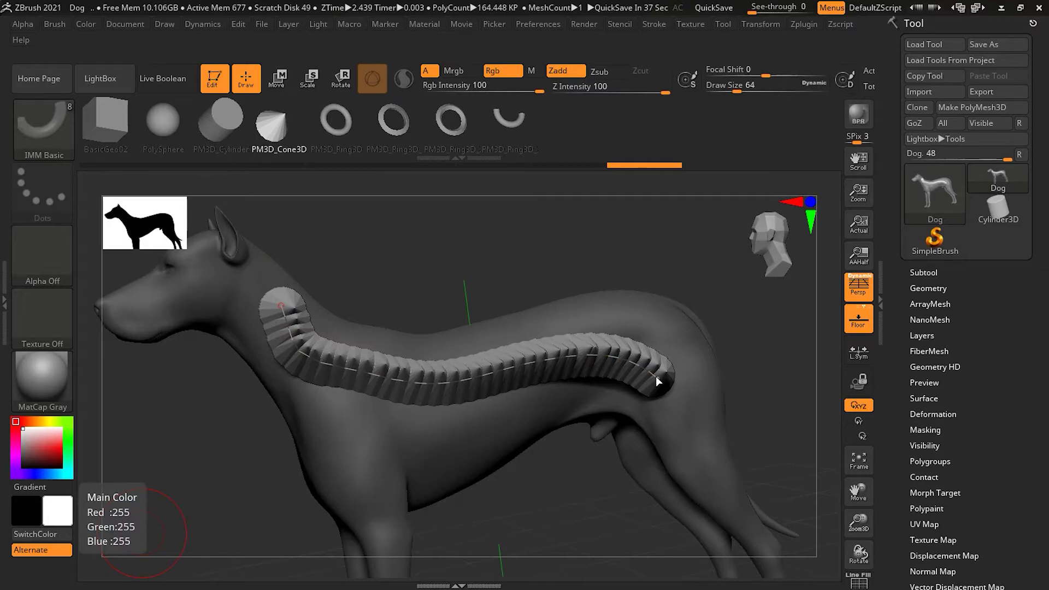
pyautogui.moveTo(656, 379)
pyautogui.mouseDown()
pyautogui.moveTo(671, 404)
pyautogui.moveTo(672, 382)
pyautogui.moveTo(664, 415)
pyautogui.moveTo(704, 457)
pyautogui.moveTo(678, 417)
pyautogui.moveTo(700, 445)
pyautogui.mouseUp()
pyautogui.hotkey('ctrl', 'z')
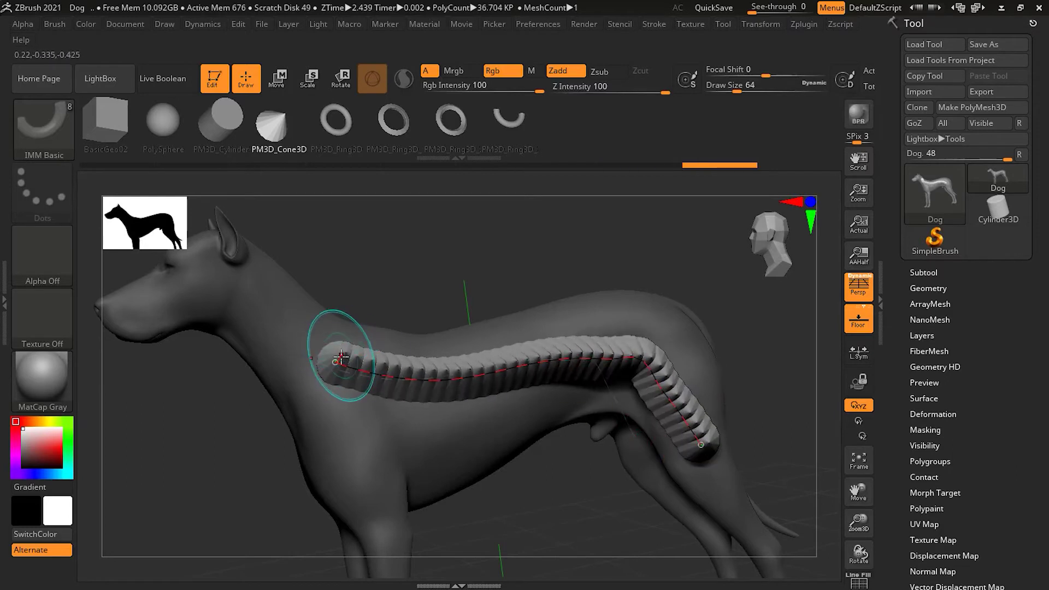
pyautogui.moveTo(336, 362)
pyautogui.mouseDown()
pyautogui.moveTo(297, 304)
pyautogui.moveTo(295, 313)
pyautogui.mouseUp()
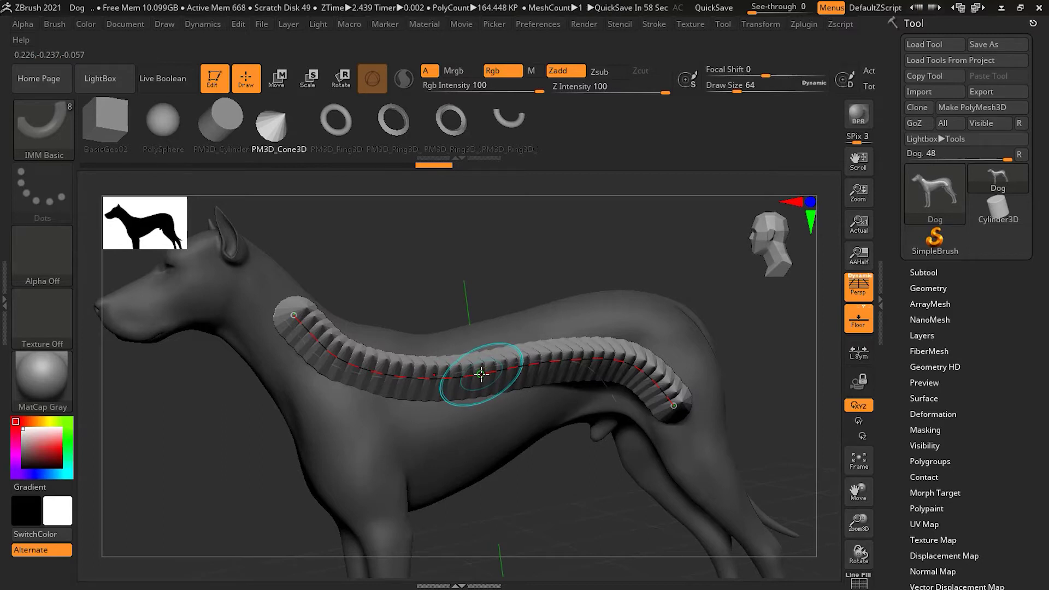
# Bend the middle of the cone curve up and down into waves and readjust both of its ends
pyautogui.moveTo(481, 374)
pyautogui.mouseDown()
pyautogui.moveTo(478, 328)
pyautogui.moveTo(477, 376)
pyautogui.mouseUp()
pyautogui.moveTo(475, 427); pyautogui.dragTo(554, 323)
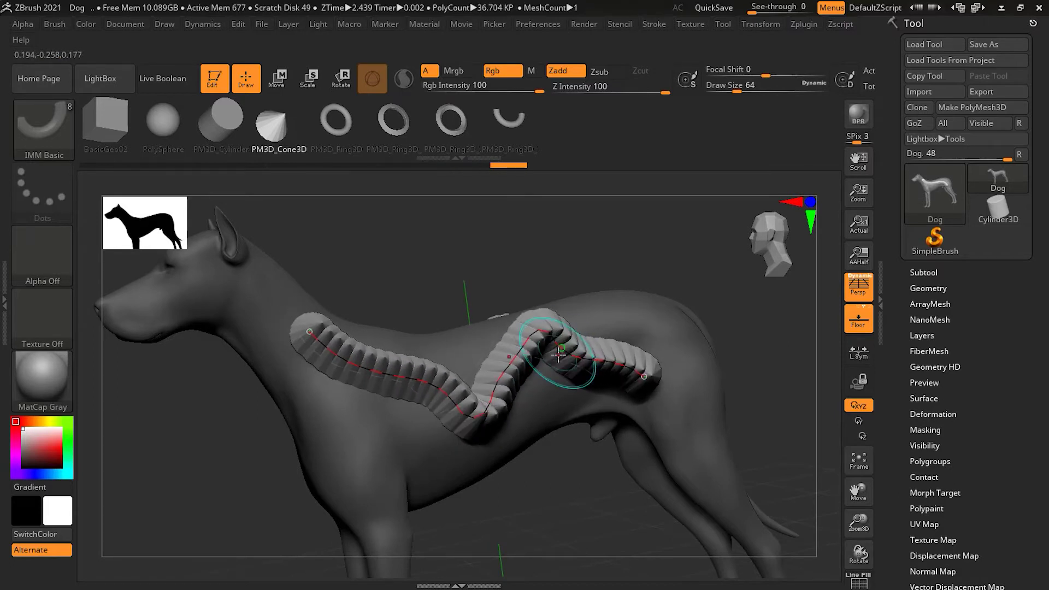
pyautogui.moveTo(375, 371); pyautogui.dragTo(380, 417)
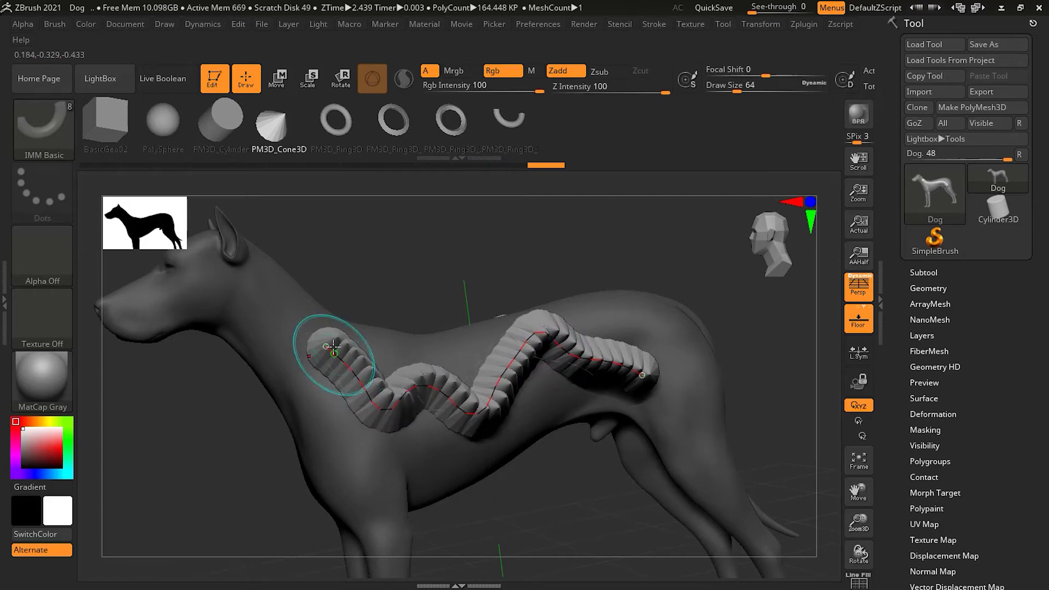
pyautogui.moveTo(326, 345); pyautogui.dragTo(293, 320)
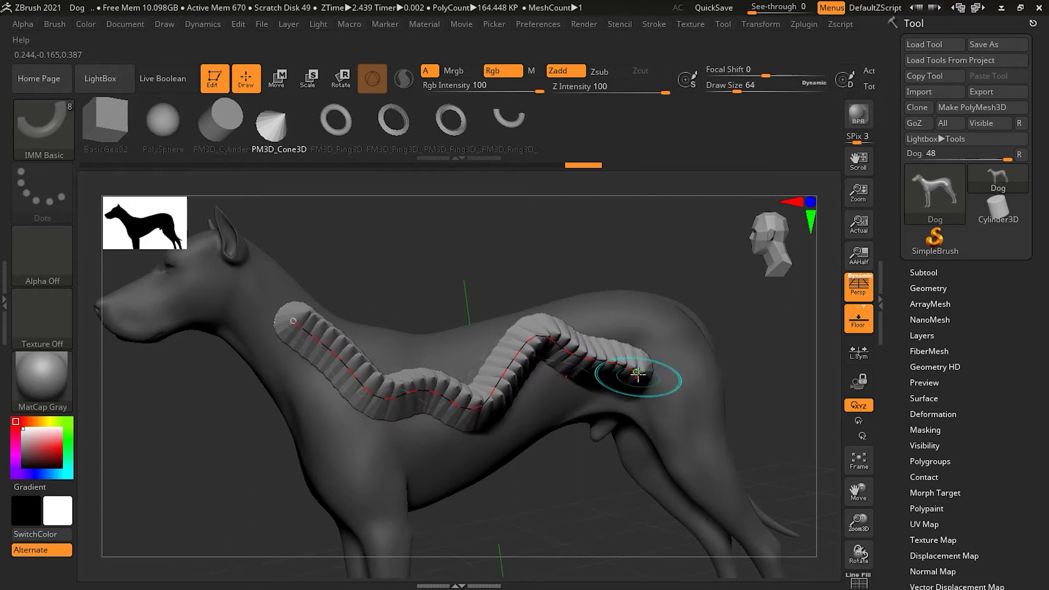
pyautogui.moveTo(656, 365)
pyautogui.mouseDown()
pyautogui.moveTo(682, 374)
pyautogui.moveTo(676, 386)
pyautogui.mouseUp()
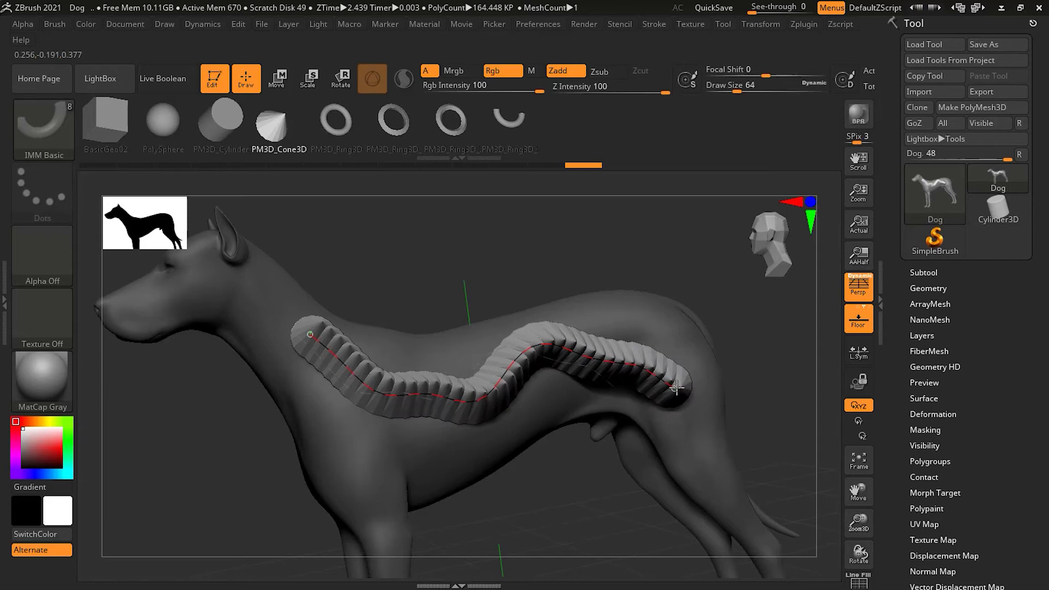
pyautogui.moveTo(613, 359); pyautogui.dragTo(619, 325)
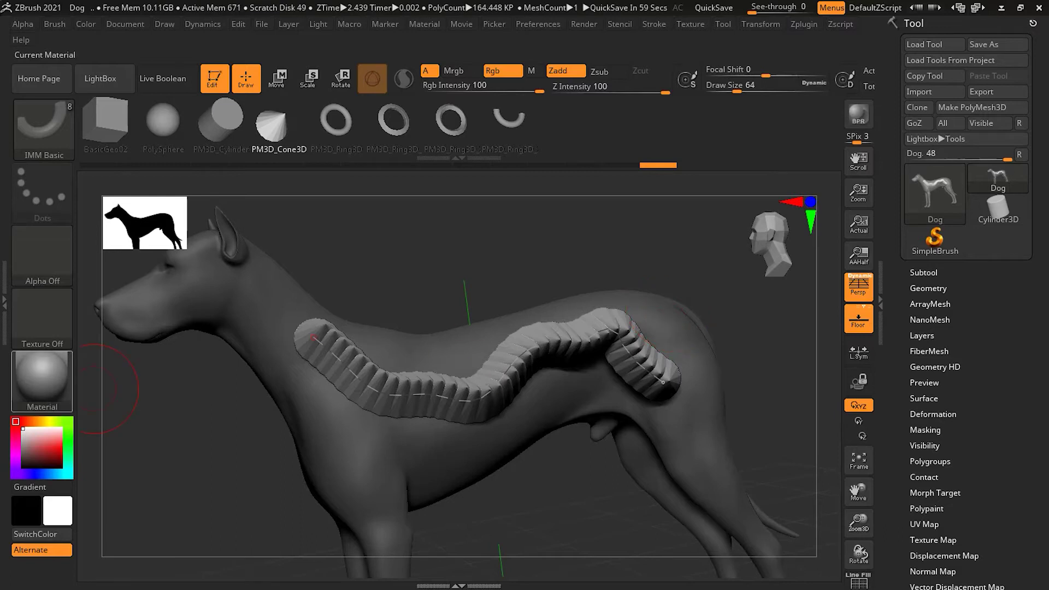
pyautogui.moveTo(42, 380)
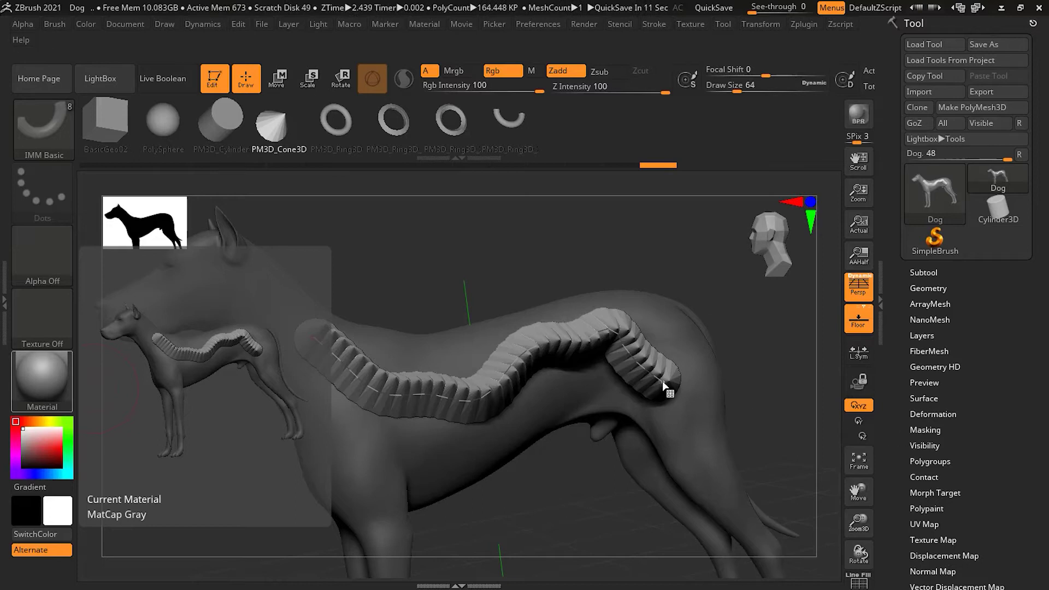
pyautogui.moveTo(661, 381)
pyautogui.mouseDown()
pyautogui.moveTo(682, 401)
pyautogui.moveTo(681, 421)
pyautogui.mouseUp()
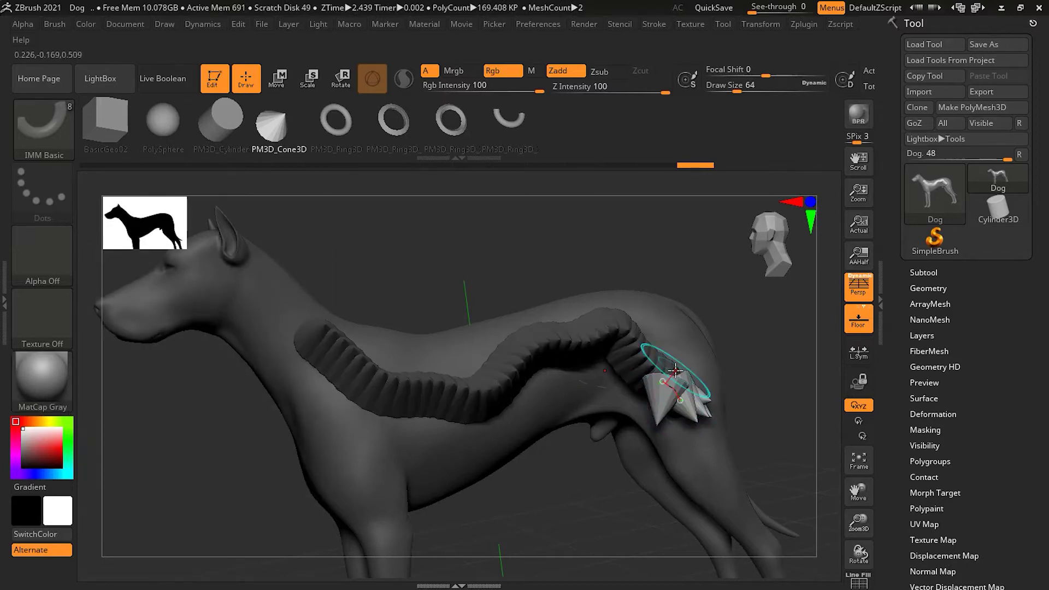
pyautogui.hotkey('ctrl', 'z')
# Pull the cone curve into deeper alternating waves along the torso, and extend its ends toward the hip and shoulder
pyautogui.moveTo(666, 384); pyautogui.dragTo(677, 409)
pyautogui.moveTo(445, 398); pyautogui.dragTo(440, 355)
pyautogui.moveTo(538, 350); pyautogui.dragTo(537, 398)
pyautogui.moveTo(399, 388)
pyautogui.mouseDown()
pyautogui.moveTo(376, 399)
pyautogui.moveTo(407, 409)
pyautogui.mouseUp()
pyautogui.moveTo(605, 342); pyautogui.dragTo(610, 321)
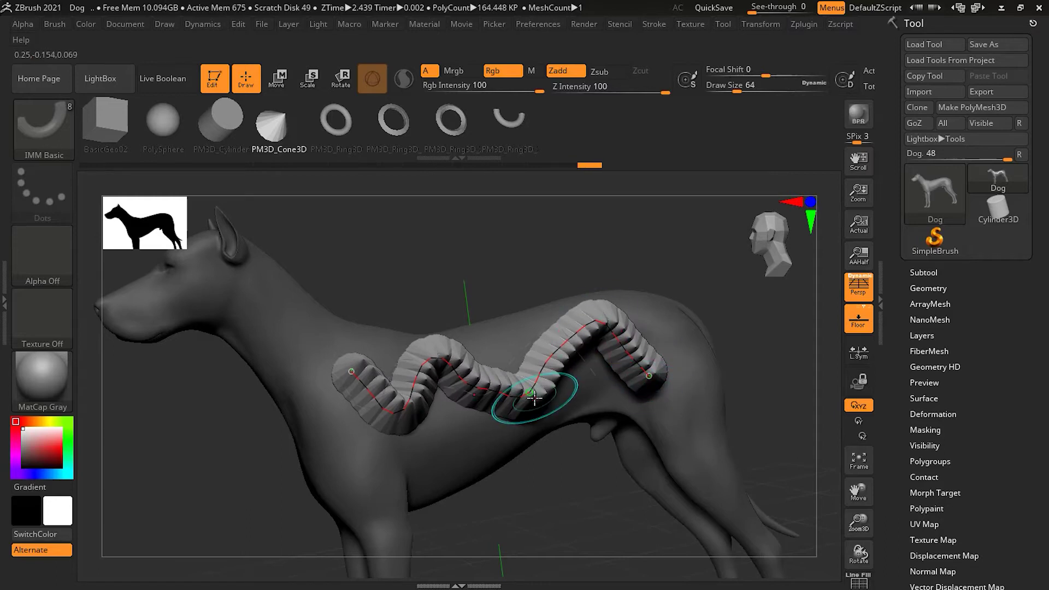
pyautogui.press('ctrl')
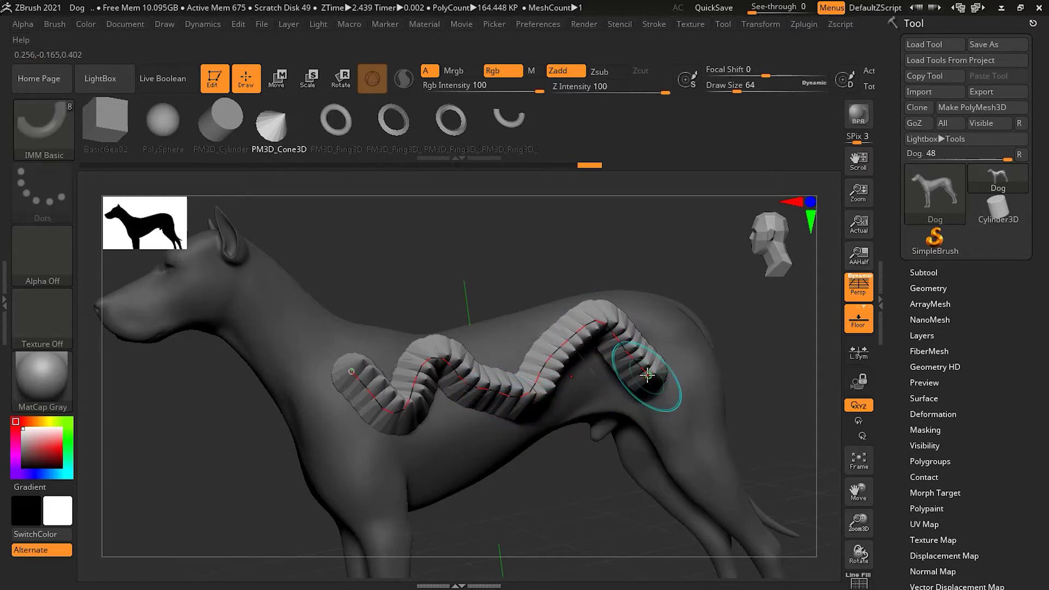
pyautogui.moveTo(648, 375); pyautogui.dragTo(692, 401)
pyautogui.moveTo(347, 367); pyautogui.dragTo(328, 359)
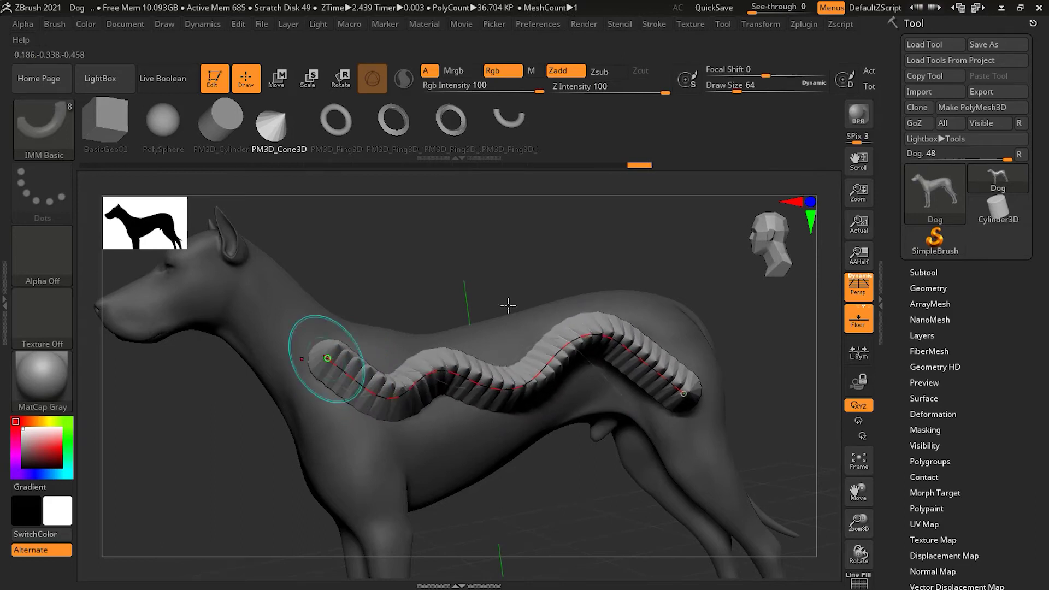
# Turn on Lock Start for the cone curve, pull its rear end toward the hind thigh and bend its middle upward
pyautogui.click(656, 28)
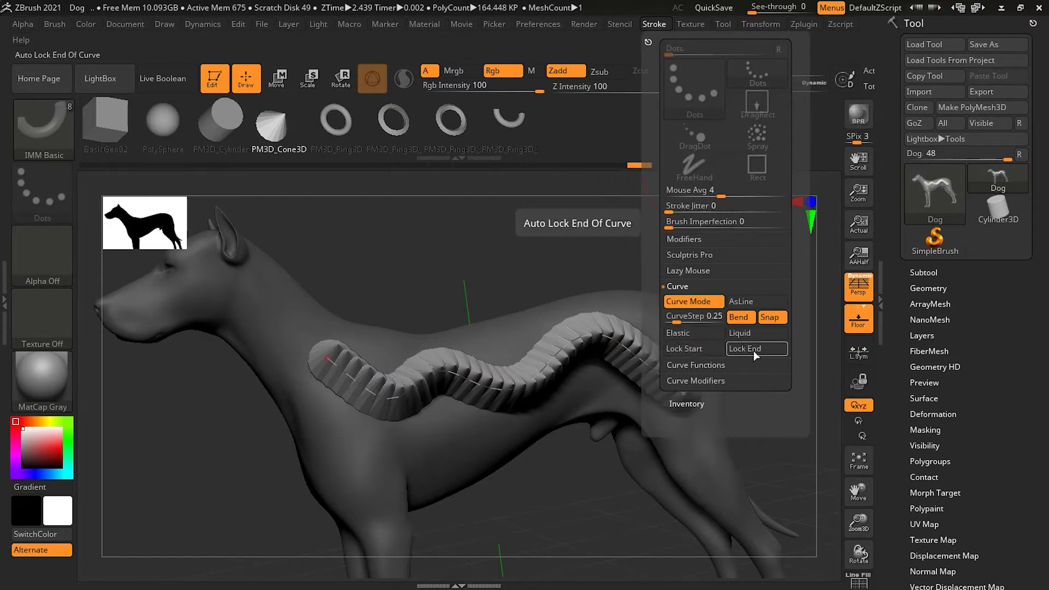
pyautogui.click(699, 347)
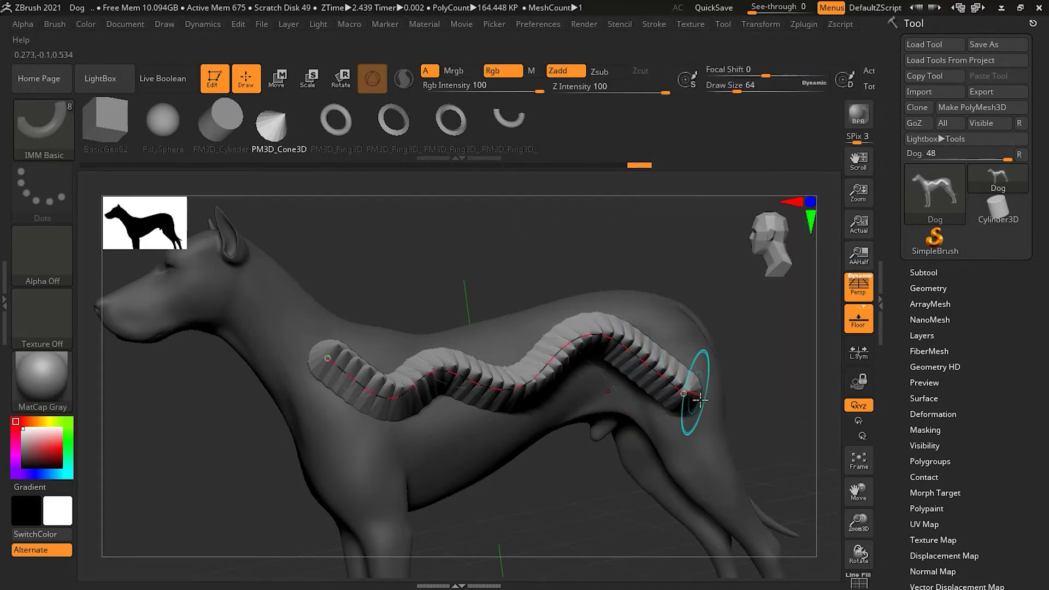
pyautogui.moveTo(699, 399)
pyautogui.mouseDown()
pyautogui.moveTo(699, 445)
pyautogui.moveTo(739, 510)
pyautogui.mouseUp()
pyautogui.moveTo(506, 369); pyautogui.dragTo(465, 341)
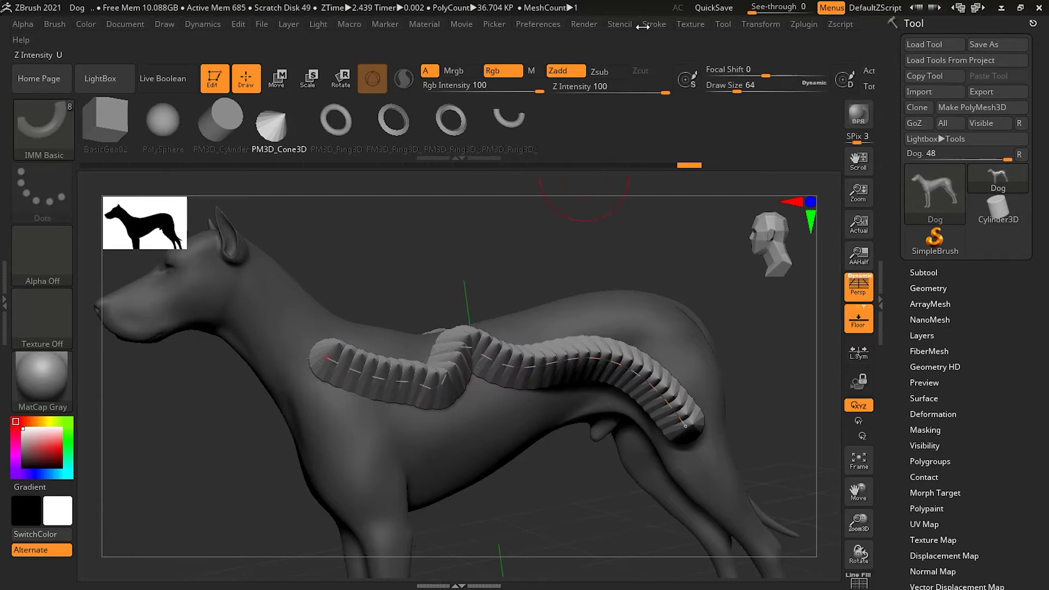
# Switch the lock from the curve's start to its end, pull the front end toward the neck and raise the rear section
pyautogui.click(658, 24)
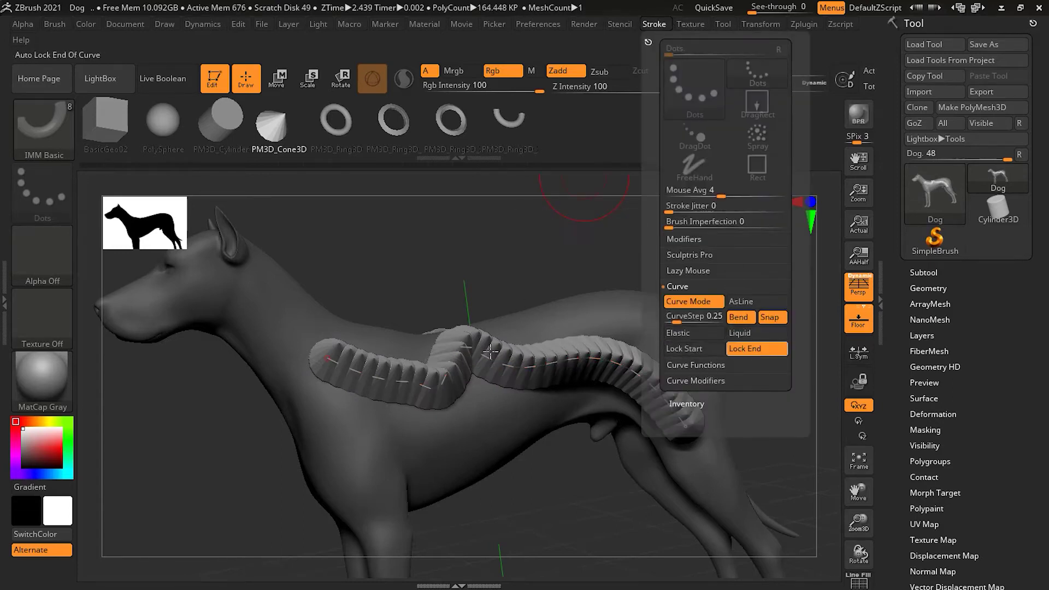
pyautogui.moveTo(329, 357)
pyautogui.mouseDown()
pyautogui.moveTo(285, 318)
pyautogui.moveTo(262, 314)
pyautogui.mouseUp()
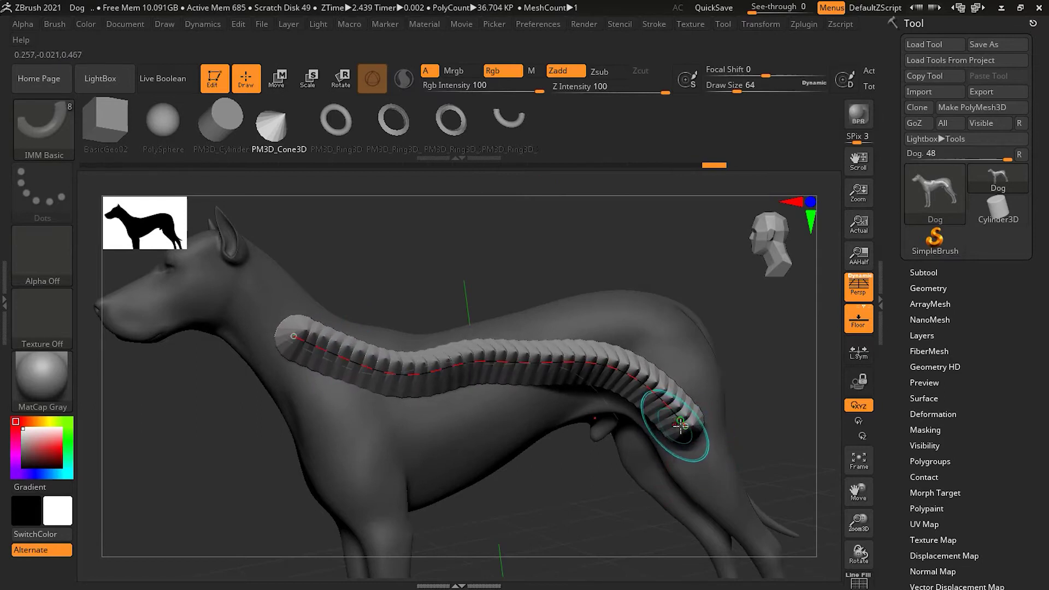
pyautogui.moveTo(551, 367); pyautogui.dragTo(588, 321)
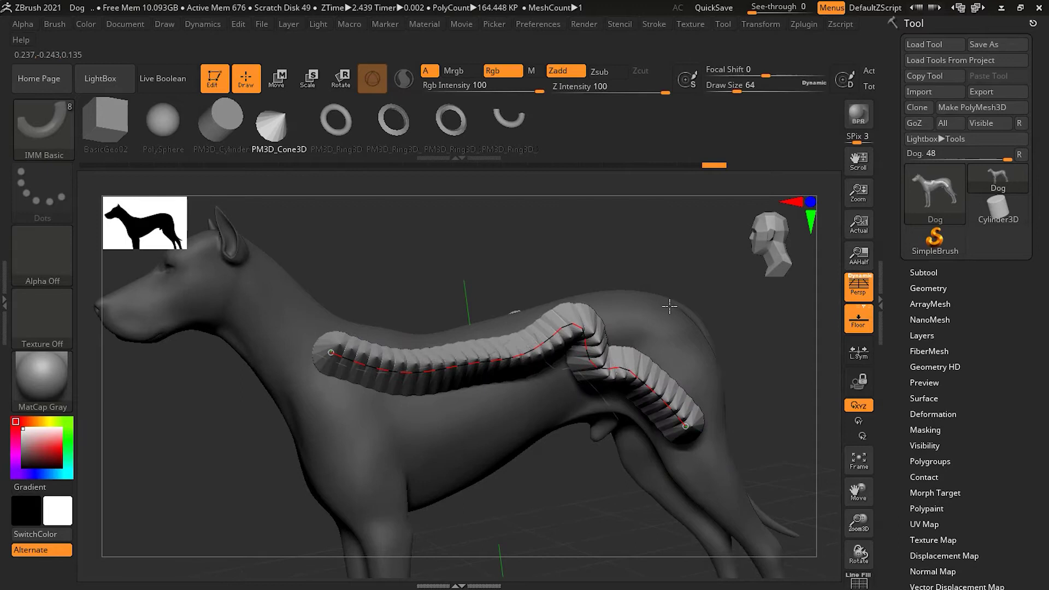
# Turn on Lock Start alongside Lock End and bend the middle of the cone curve down and up into waves
pyautogui.click(652, 24)
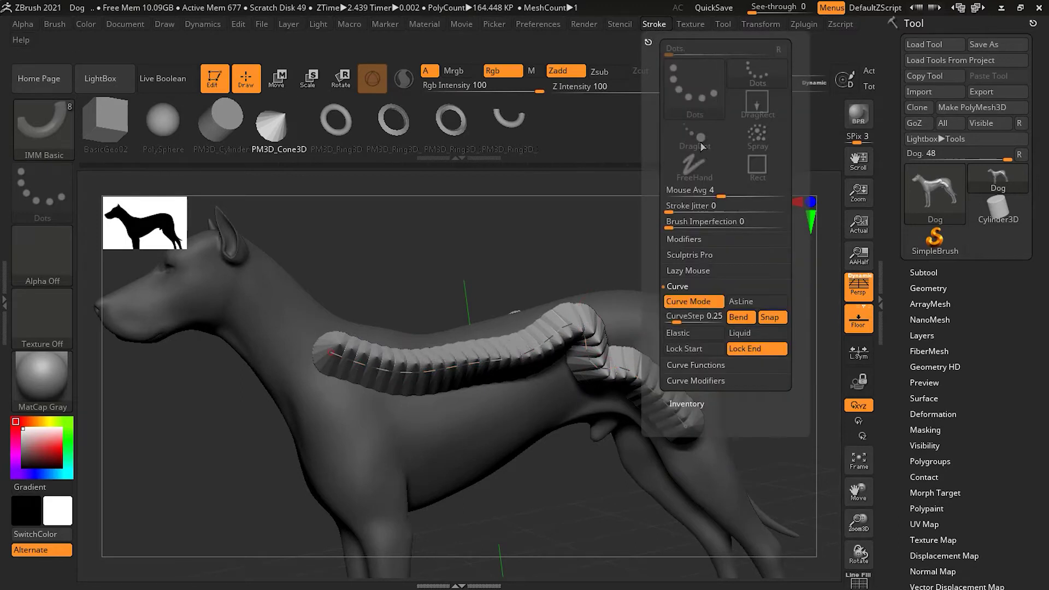
pyautogui.click(705, 350)
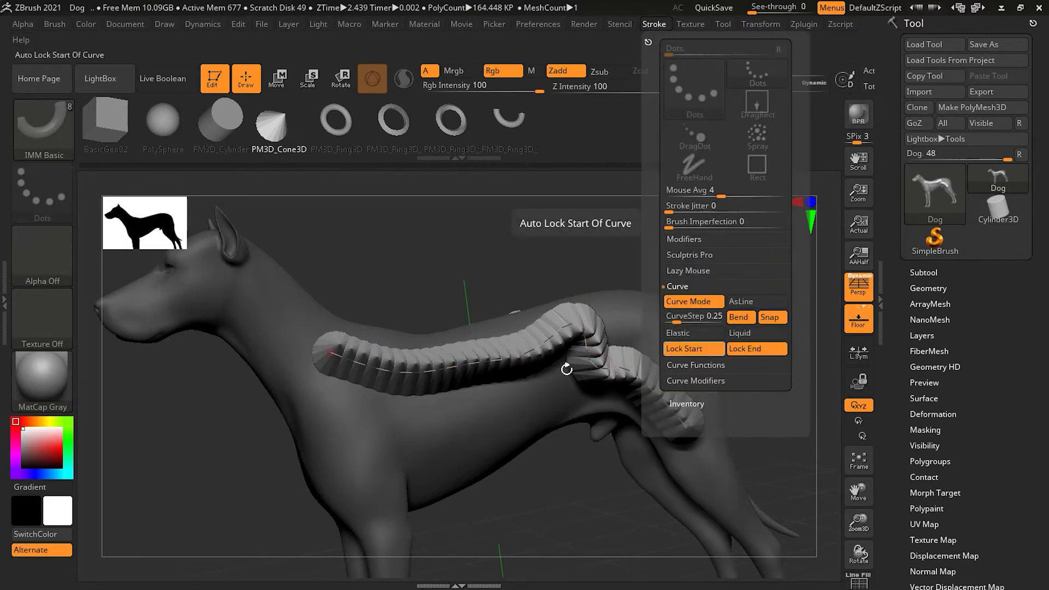
pyautogui.moveTo(484, 368); pyautogui.dragTo(479, 463)
pyautogui.moveTo(433, 340); pyautogui.dragTo(425, 312)
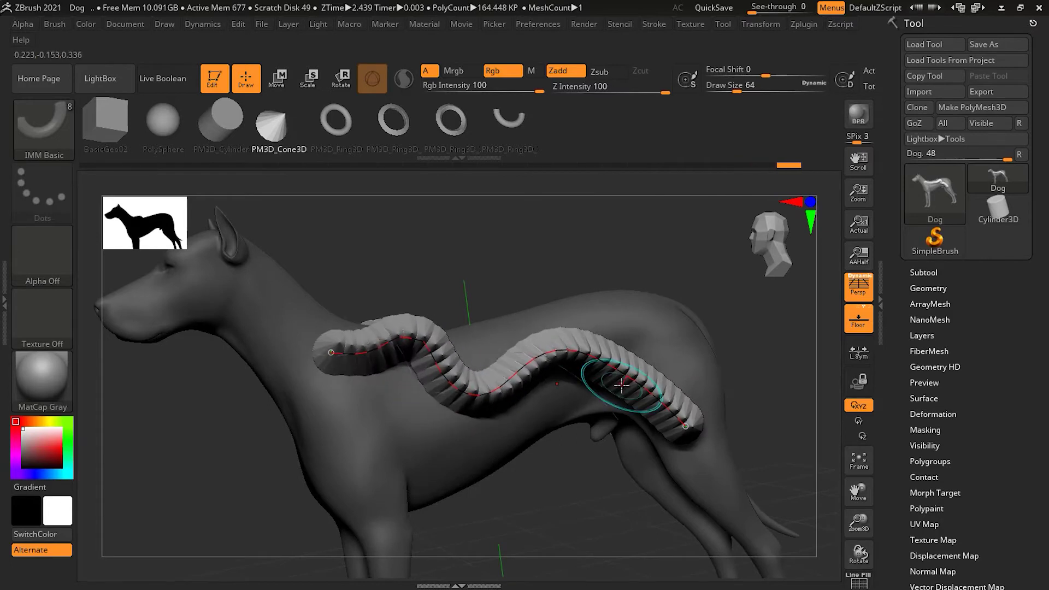
pyautogui.moveTo(619, 373); pyautogui.dragTo(521, 341)
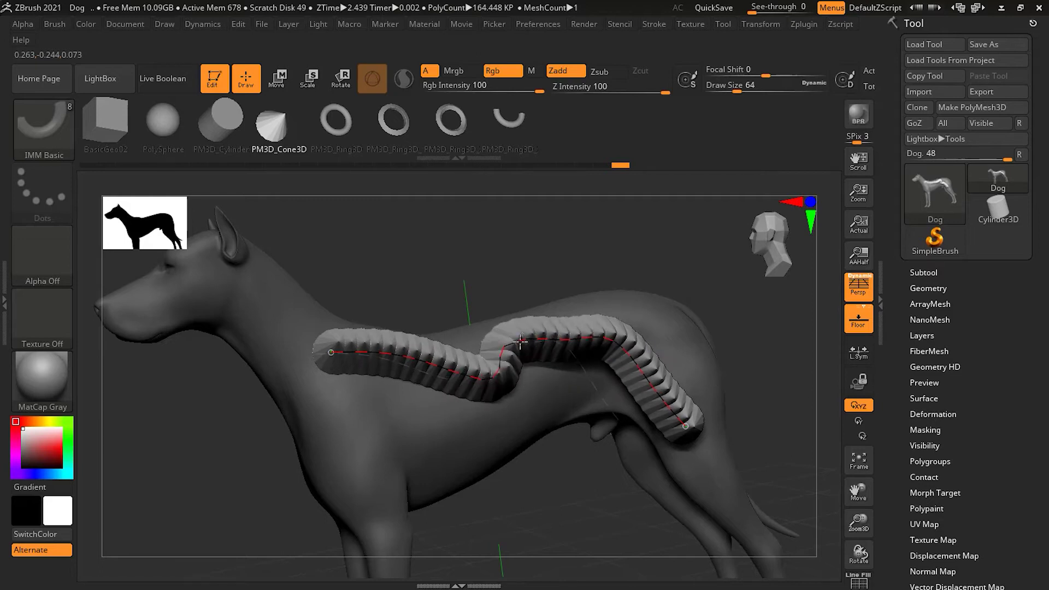
# Toggle Lock Start and Lock End off and back on, and smooth the curve's middle into a wave along the torso
pyautogui.click(653, 24)
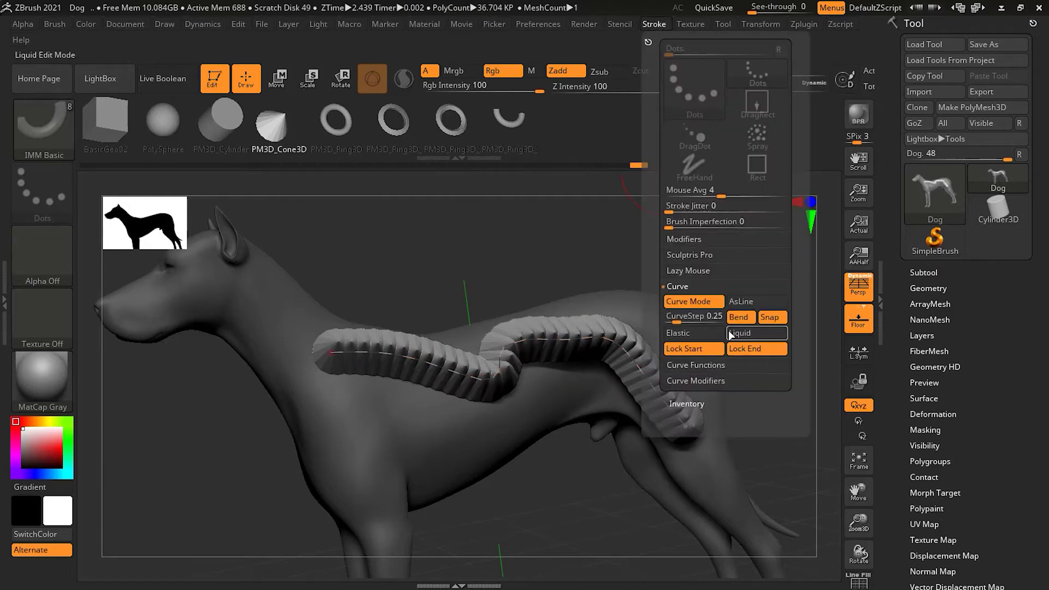
pyautogui.click(708, 352)
pyautogui.click(750, 352)
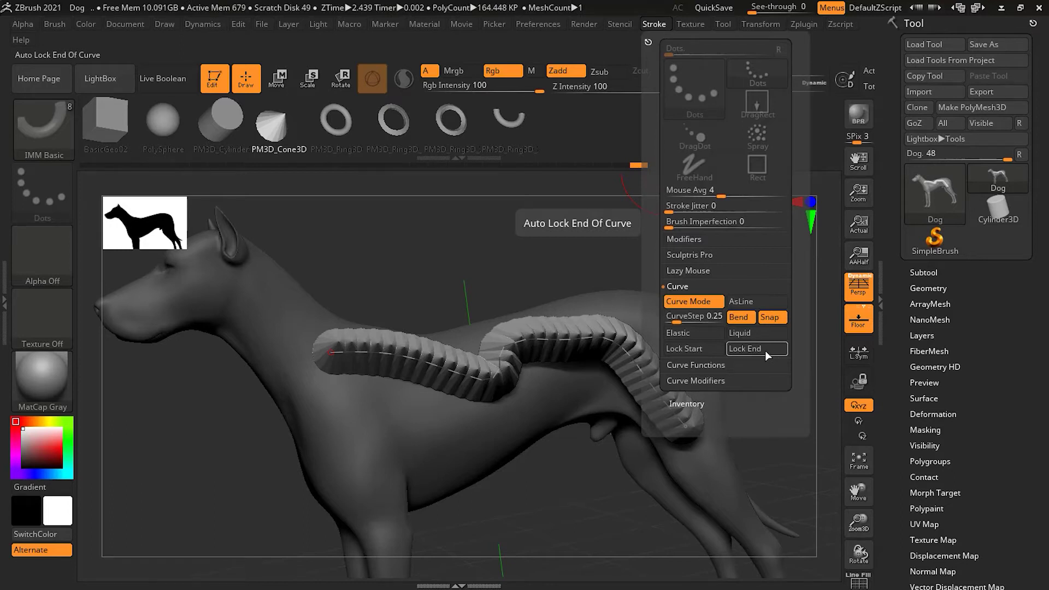
pyautogui.click(654, 25)
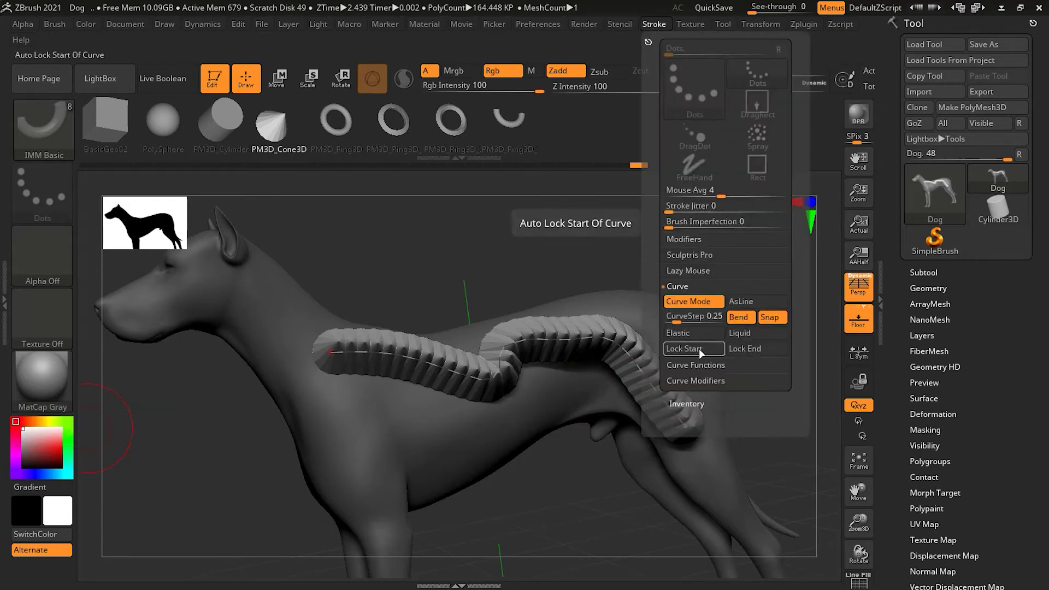
pyautogui.moveTo(465, 378); pyautogui.dragTo(446, 410)
pyautogui.moveTo(600, 338); pyautogui.dragTo(574, 332)
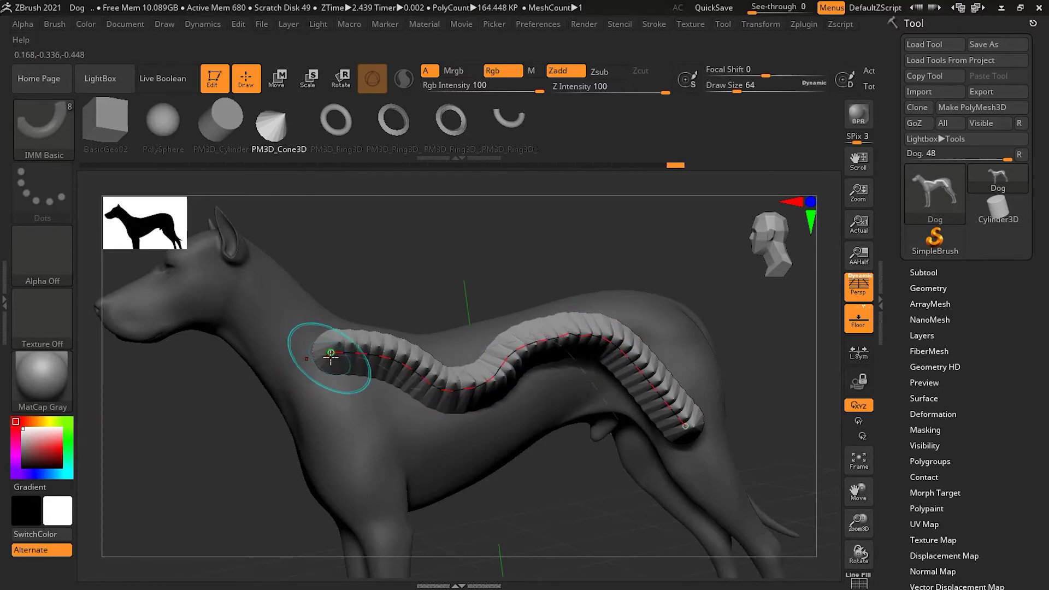
# Pull the curve's front end toward the neck base and its rear end lower on the thigh, and bend the middle downward
pyautogui.moveTo(329, 352); pyautogui.dragTo(276, 324)
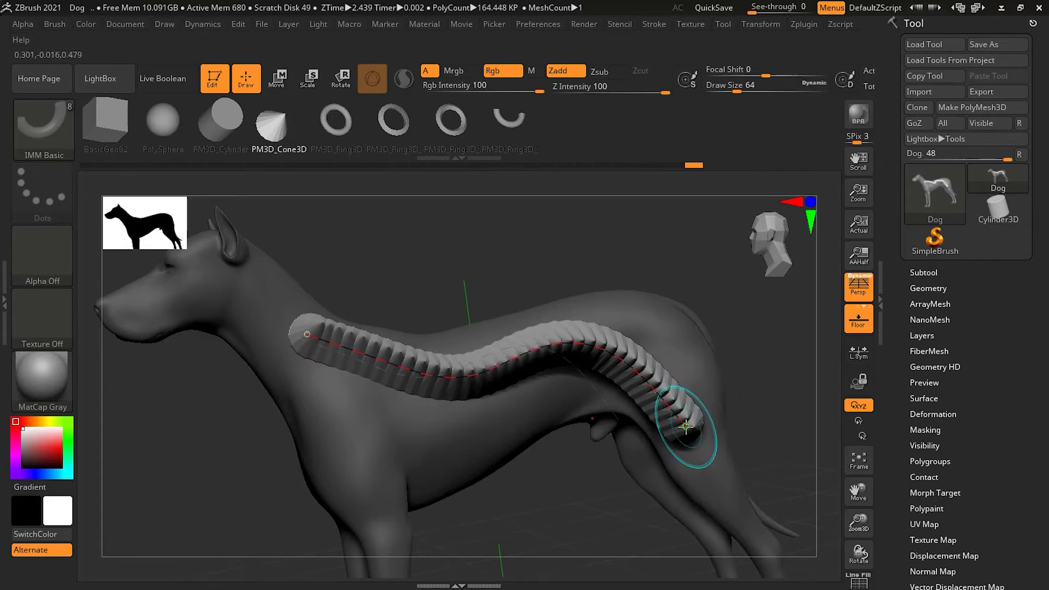
pyautogui.moveTo(686, 423); pyautogui.dragTo(694, 441)
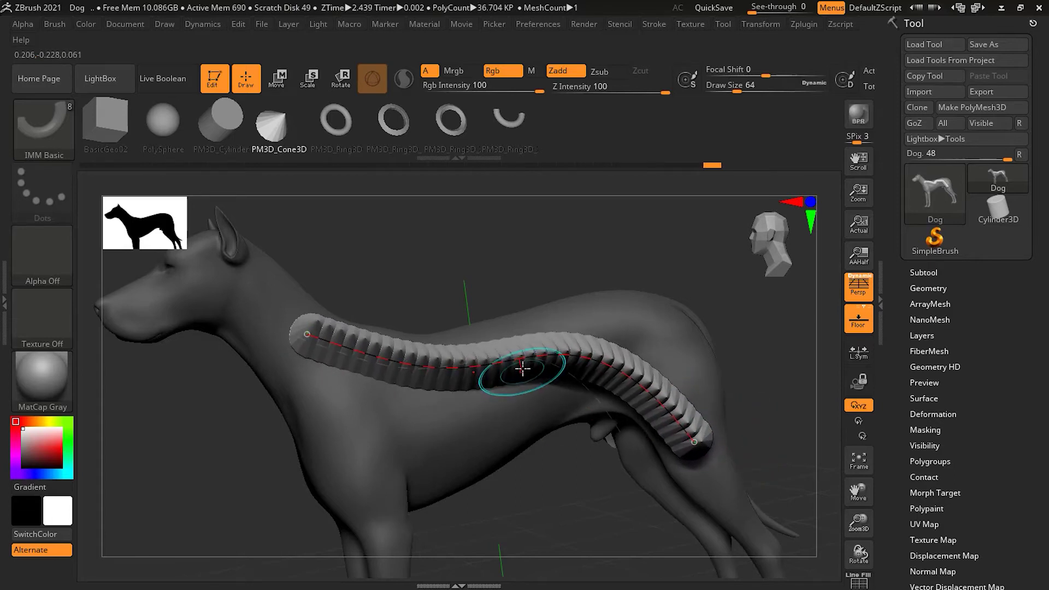
pyautogui.moveTo(513, 364); pyautogui.dragTo(479, 390)
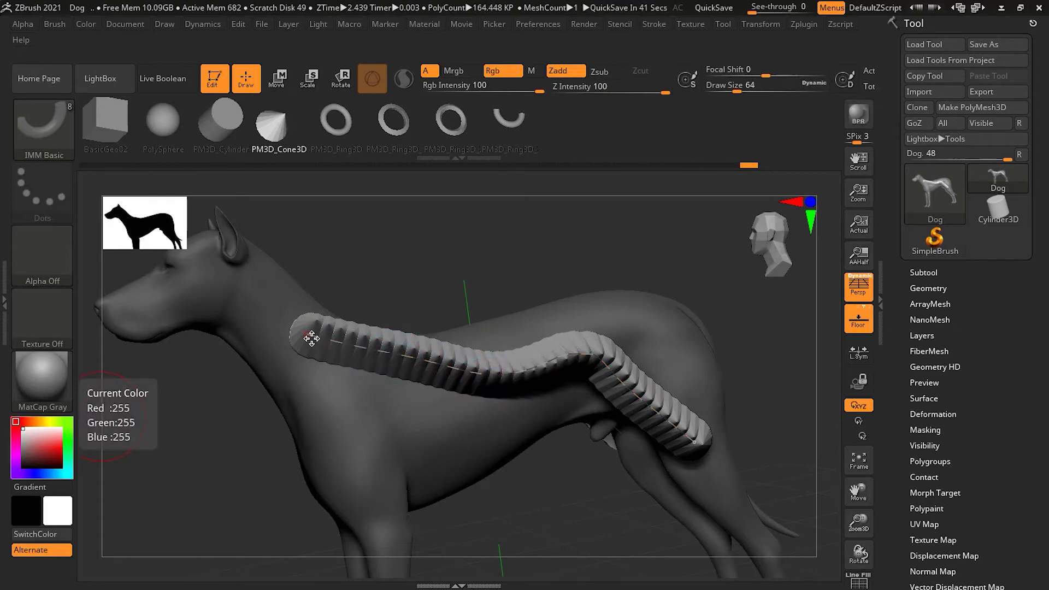
# Move the curve's front end down onto the shoulder and bend its middle into shallow waves toward the hip
pyautogui.moveTo(321, 344)
pyautogui.mouseDown()
pyautogui.moveTo(335, 342)
pyautogui.moveTo(370, 377)
pyautogui.moveTo(332, 429)
pyautogui.mouseUp()
pyautogui.hotkey('ctrl', 'z')
pyautogui.moveTo(494, 398); pyautogui.dragTo(486, 431)
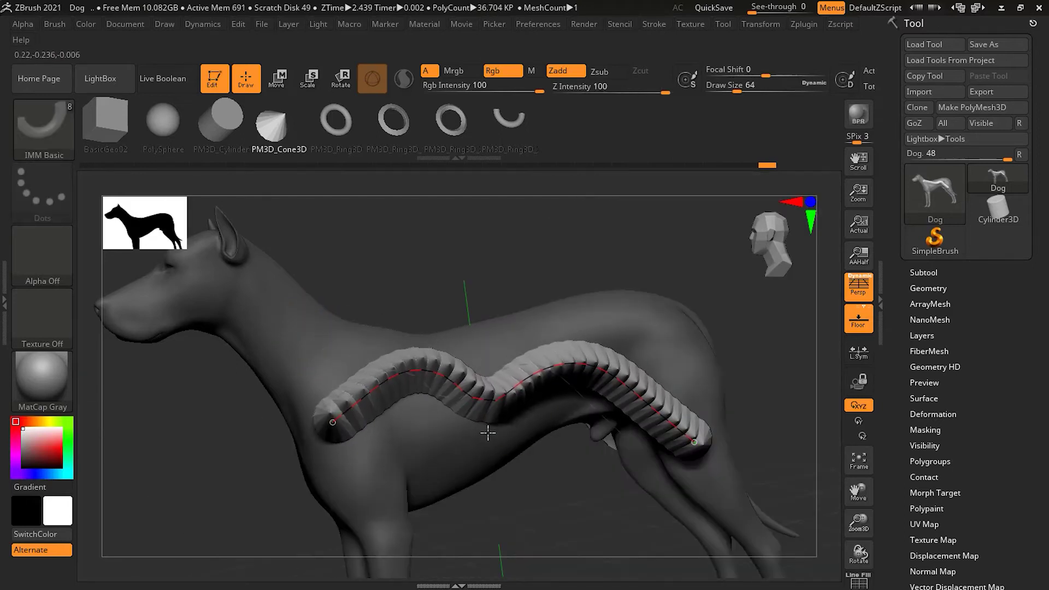
pyautogui.moveTo(634, 392); pyautogui.dragTo(641, 358)
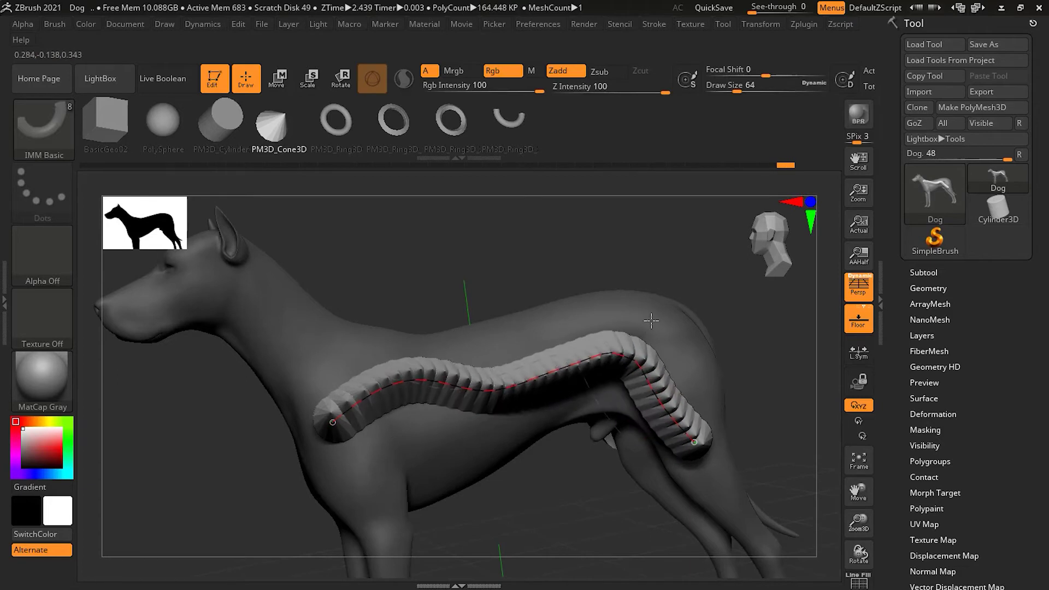
pyautogui.moveTo(544, 370); pyautogui.dragTo(538, 331)
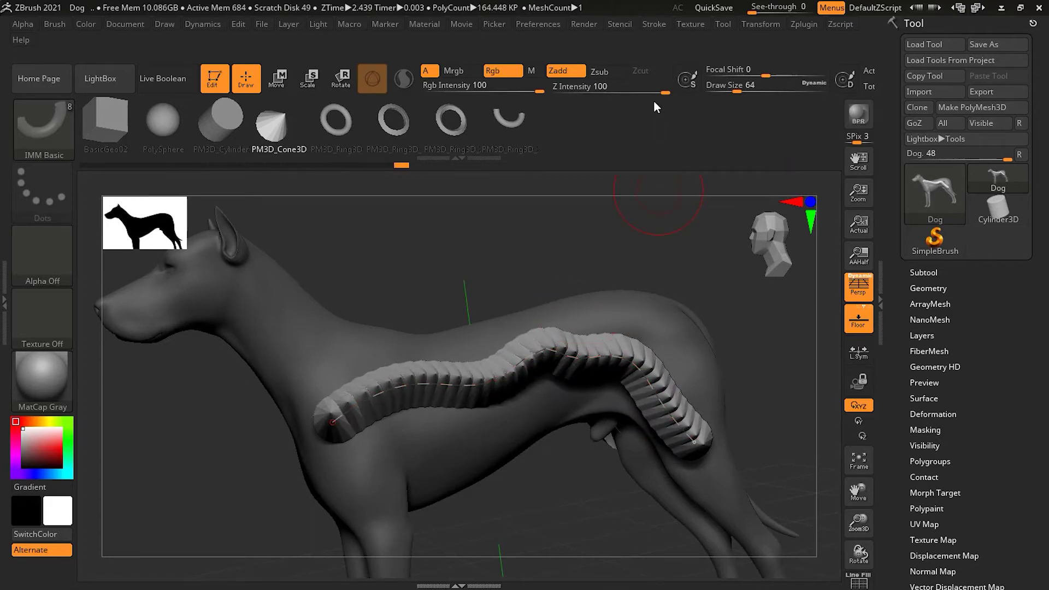
# Turn off Lock Start and Lock End for the cone curve
pyautogui.click(653, 24)
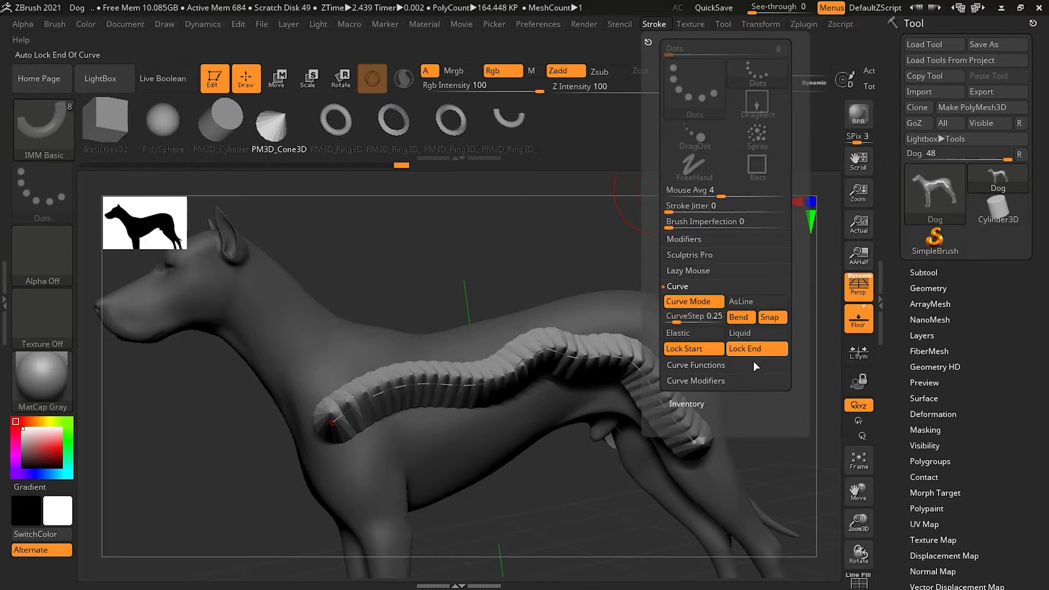
pyautogui.click(758, 351)
pyautogui.click(712, 348)
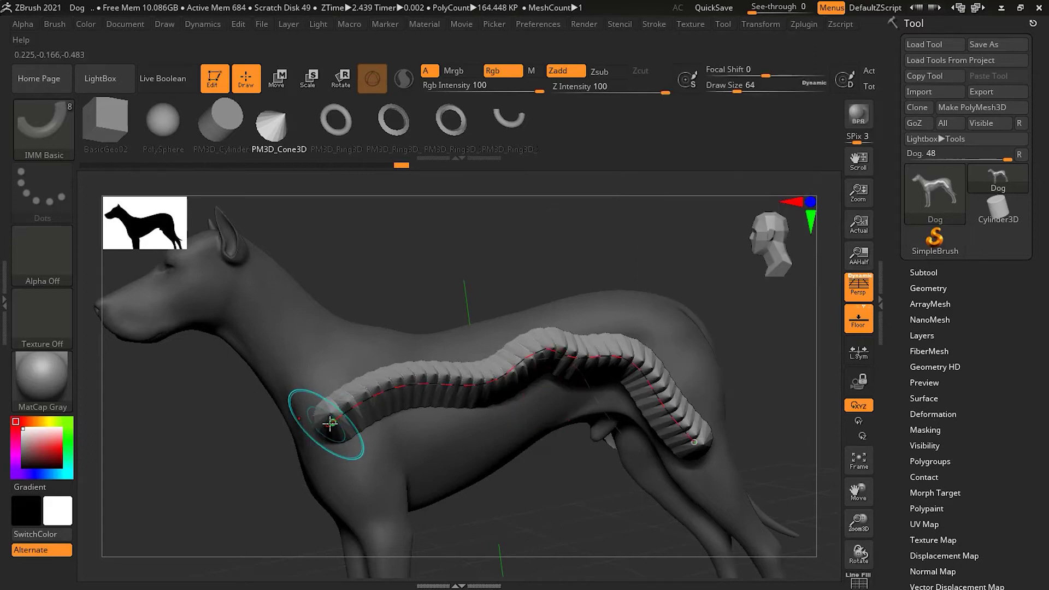
# Try stretching the curve's front end from the shoulder up to the dog's muzzle, and undo it
pyautogui.moveTo(331, 423)
pyautogui.mouseDown()
pyautogui.moveTo(293, 399)
pyautogui.moveTo(247, 314)
pyautogui.moveTo(184, 271)
pyautogui.moveTo(162, 284)
pyautogui.moveTo(119, 280)
pyautogui.mouseUp()
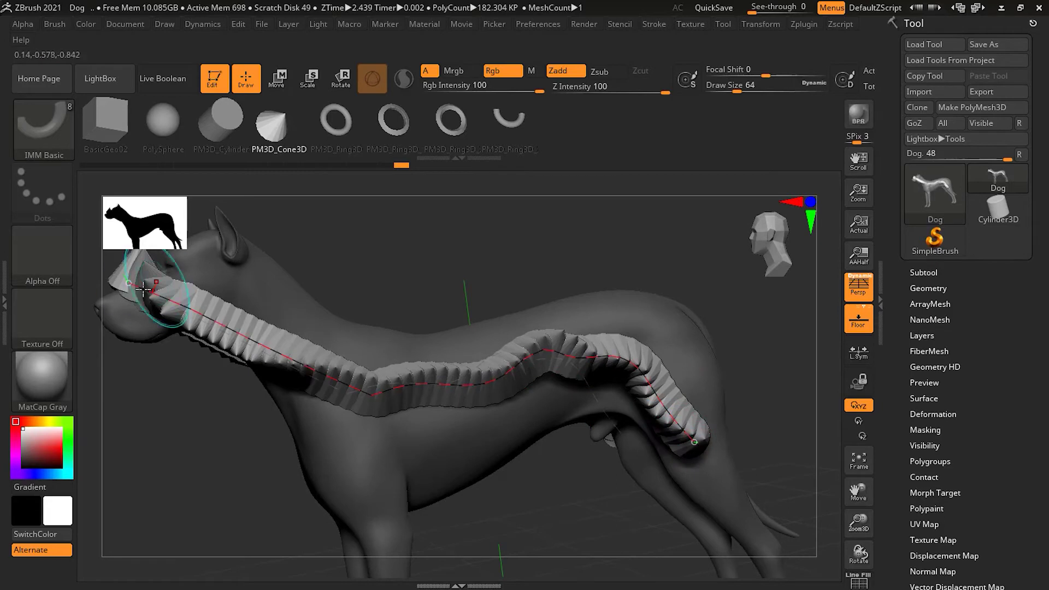
pyautogui.click(653, 24)
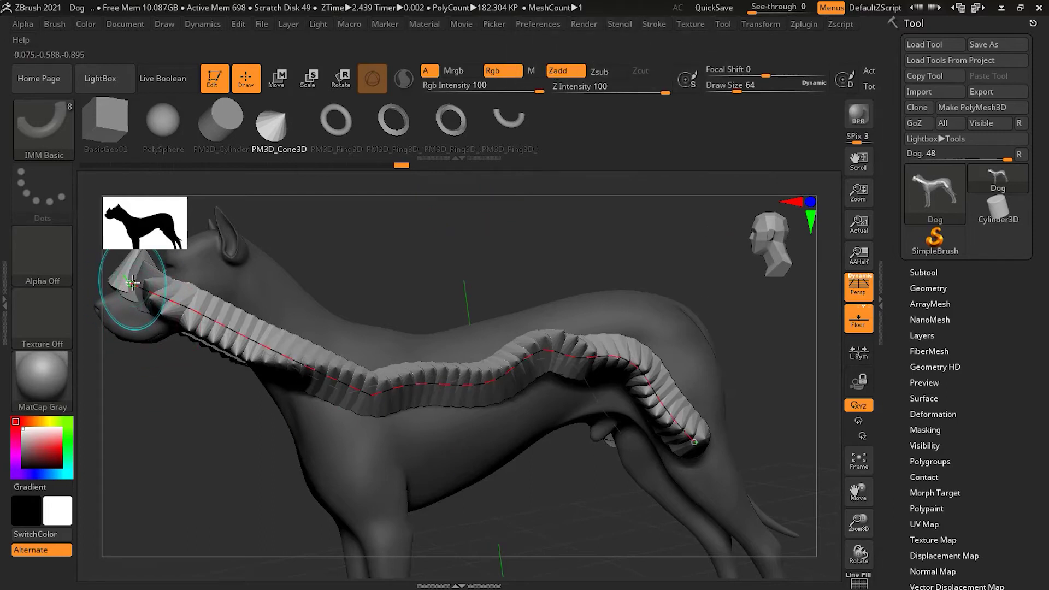
pyautogui.hotkey('ctrl', 'z')
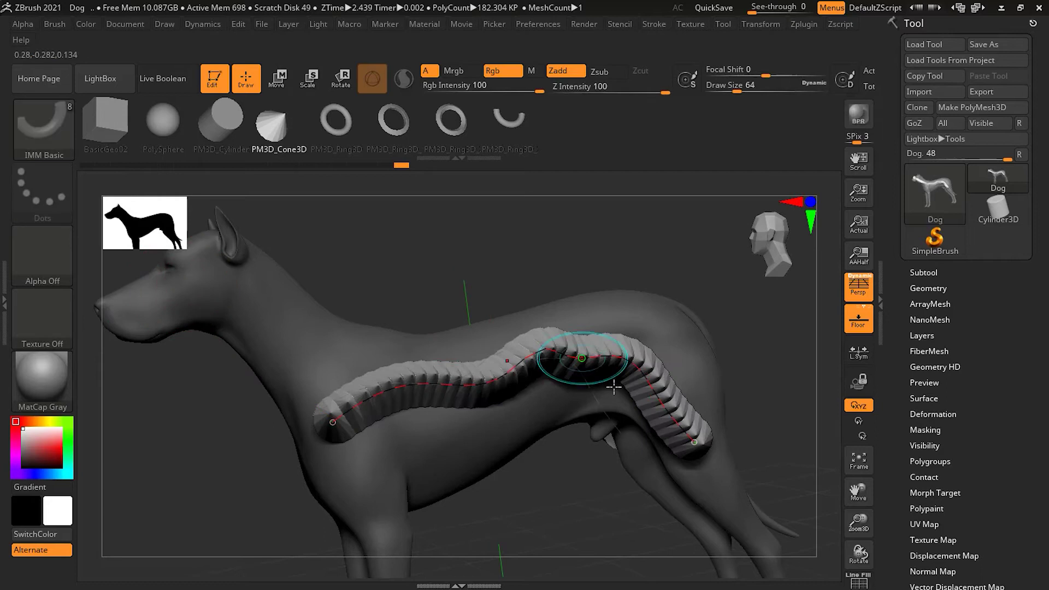
# Try stretching the curve's rear end down along the hind leg, and undo it
pyautogui.moveTo(692, 439); pyautogui.dragTo(775, 560)
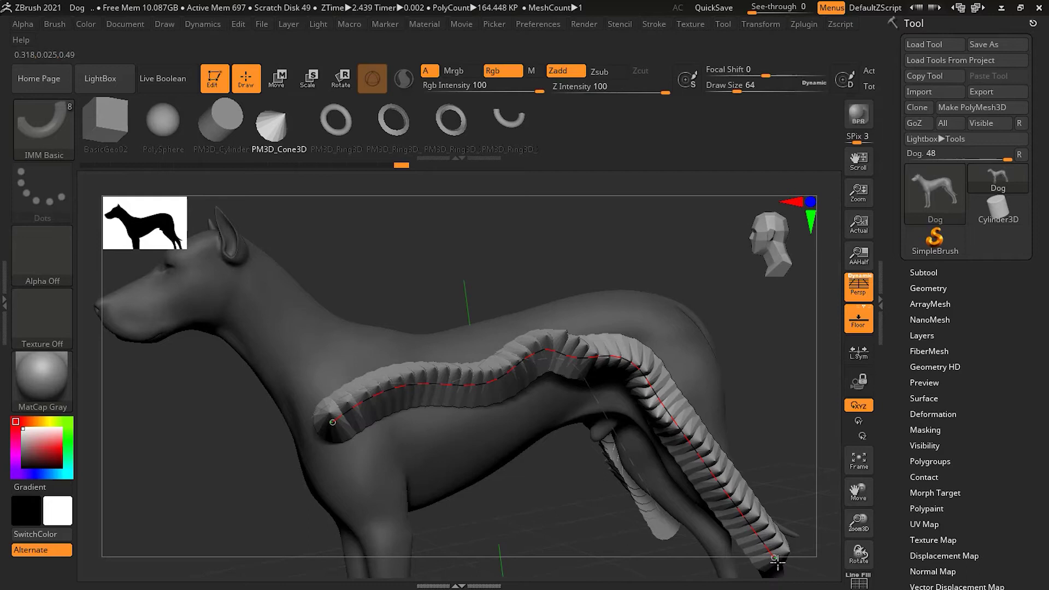
pyautogui.moveTo(768, 423); pyautogui.dragTo(704, 344)
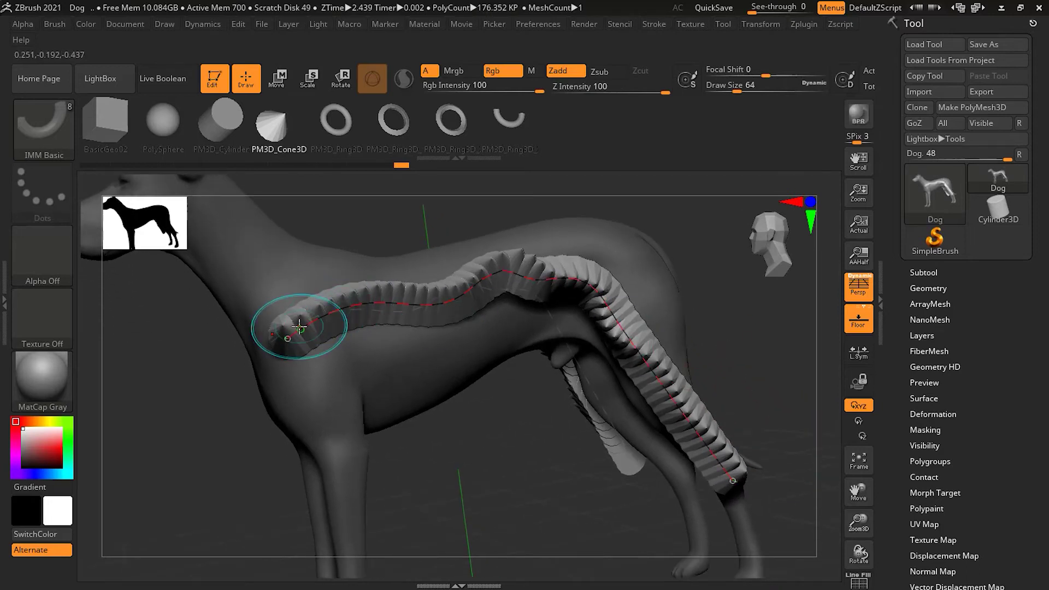
pyautogui.press('ctrl')
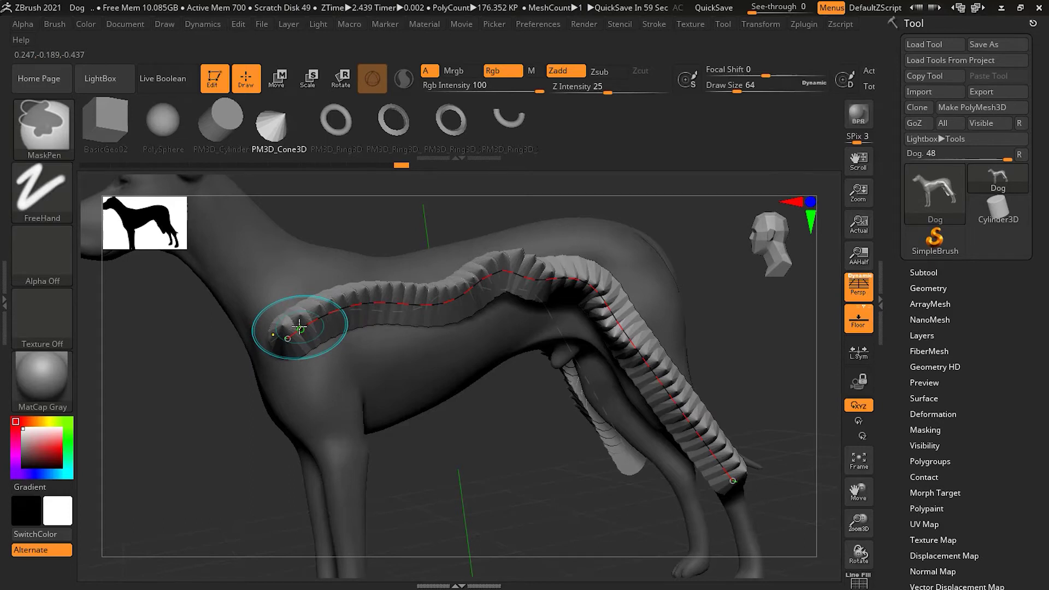
pyautogui.hotkey('ctrl', 'z')
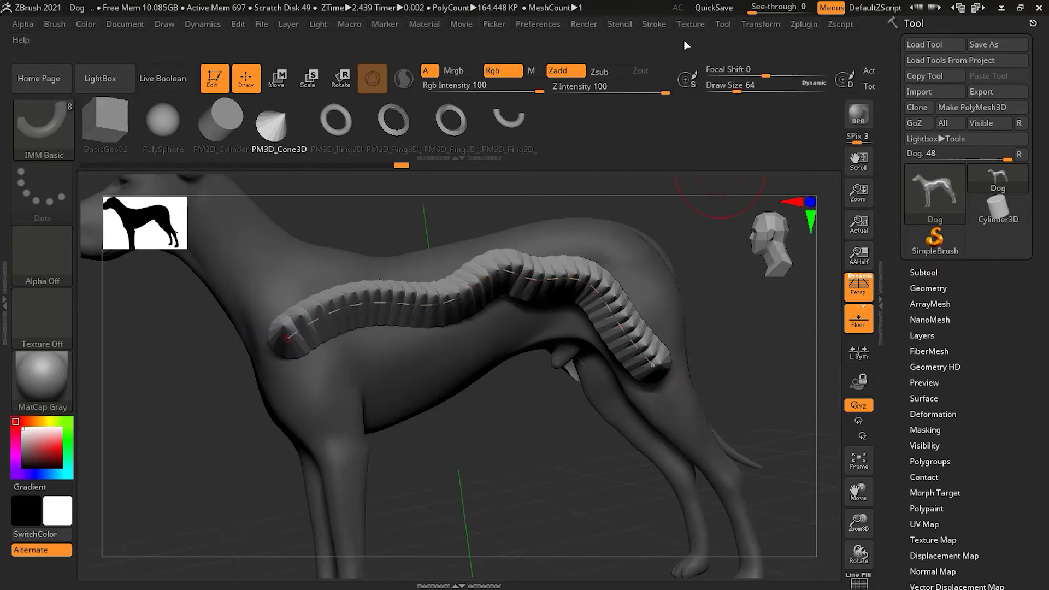
# Switch the curve from Elastic to Liquid editing, and stretch its front end to the head and its rear end to the hind foot
pyautogui.click(658, 25)
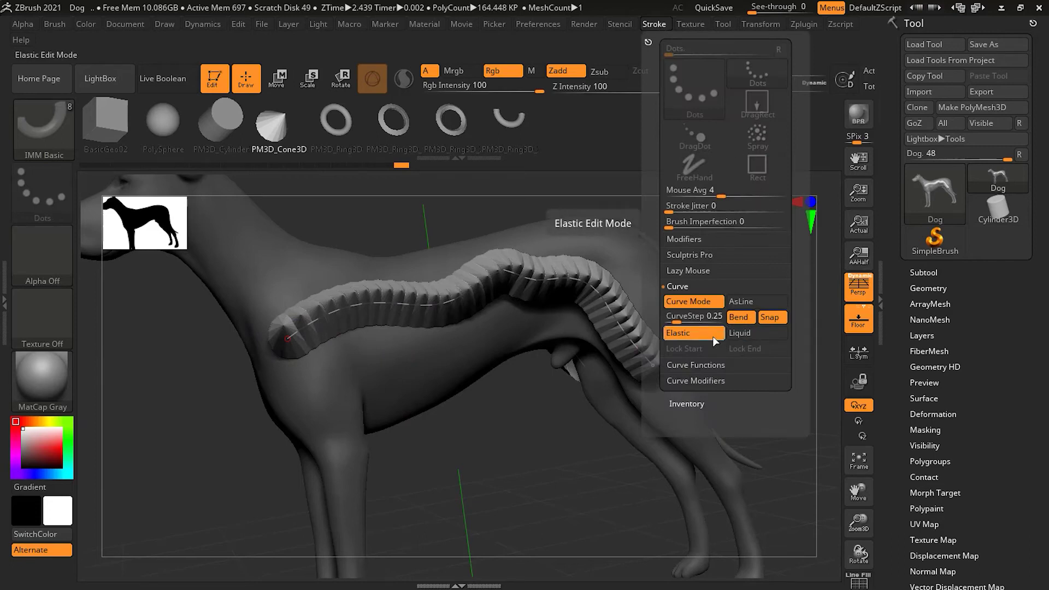
pyautogui.click(712, 336)
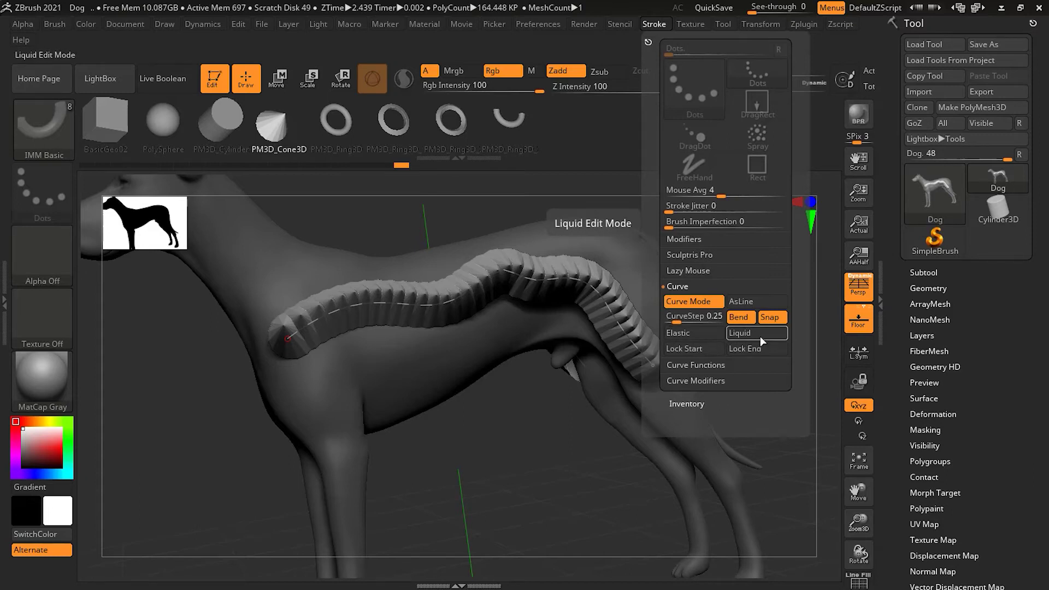
pyautogui.click(760, 335)
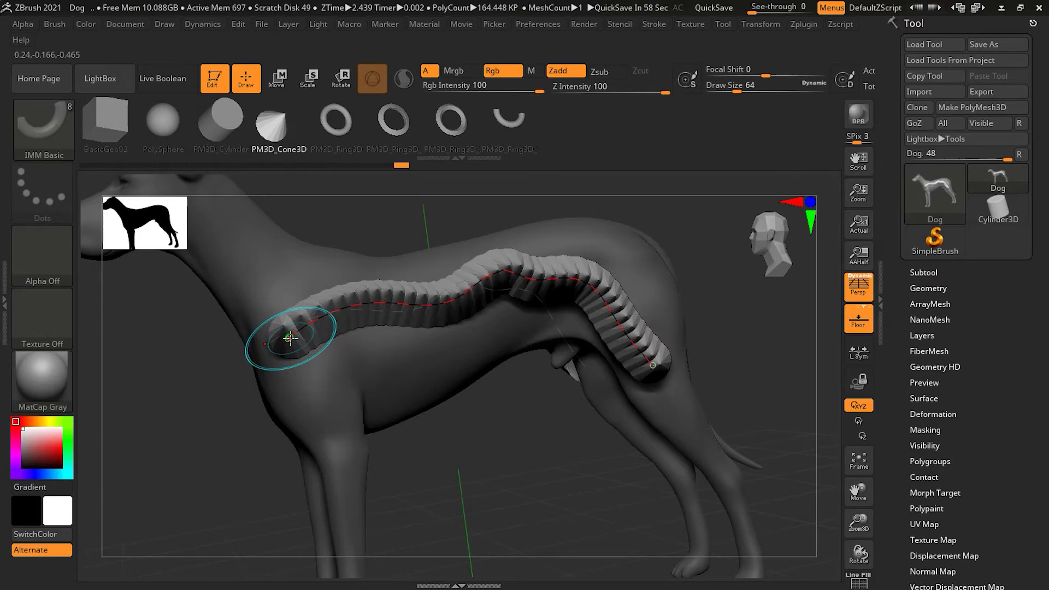
pyautogui.moveTo(290, 338)
pyautogui.mouseDown()
pyautogui.moveTo(287, 323)
pyautogui.moveTo(298, 352)
pyautogui.moveTo(279, 295)
pyautogui.moveTo(300, 229)
pyautogui.moveTo(240, 281)
pyautogui.moveTo(229, 195)
pyautogui.moveTo(264, 319)
pyautogui.moveTo(241, 323)
pyautogui.moveTo(227, 246)
pyautogui.moveTo(235, 231)
pyautogui.moveTo(206, 211)
pyautogui.moveTo(181, 212)
pyautogui.moveTo(173, 196)
pyautogui.mouseUp()
pyautogui.moveTo(689, 391)
pyautogui.mouseDown()
pyautogui.moveTo(669, 440)
pyautogui.moveTo(741, 522)
pyautogui.moveTo(751, 546)
pyautogui.moveTo(731, 563)
pyautogui.mouseUp()
# Pull the curve's front end from the head down beside the front leg, and inspect it from the front
pyautogui.moveTo(658, 328)
pyautogui.keyDown('ctrl'); pyautogui.mouseDown(button='right')
pyautogui.moveTo(693, 328)
pyautogui.moveTo(572, 330)
pyautogui.mouseUp(button='right'); pyautogui.keyUp('ctrl')
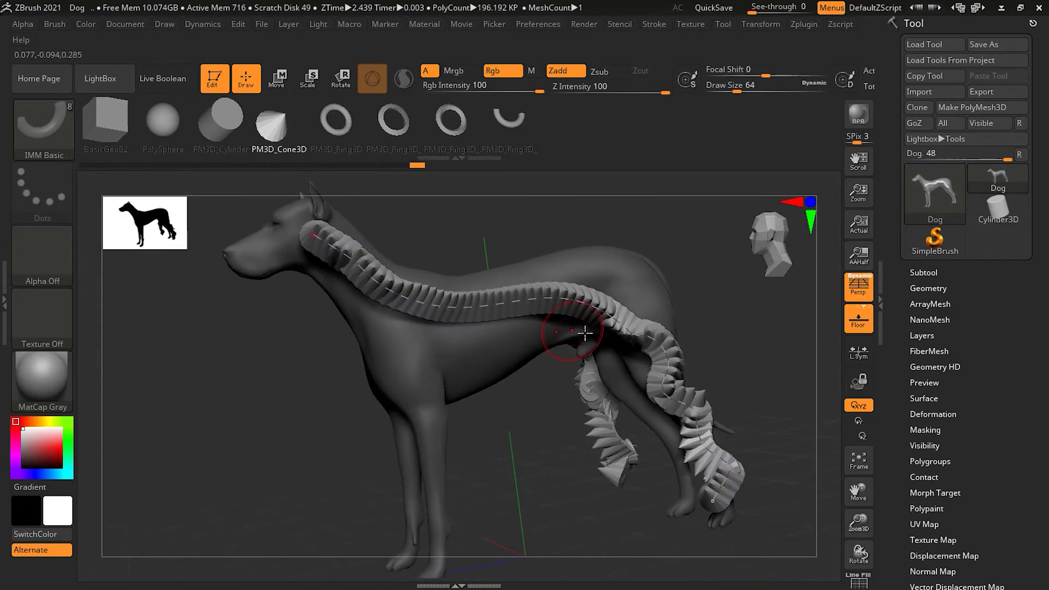
pyautogui.moveTo(322, 251)
pyautogui.mouseDown()
pyautogui.moveTo(370, 297)
pyautogui.moveTo(382, 351)
pyautogui.moveTo(467, 452)
pyautogui.moveTo(435, 537)
pyautogui.mouseUp()
pyautogui.moveTo(534, 413); pyautogui.dragTo(562, 405)
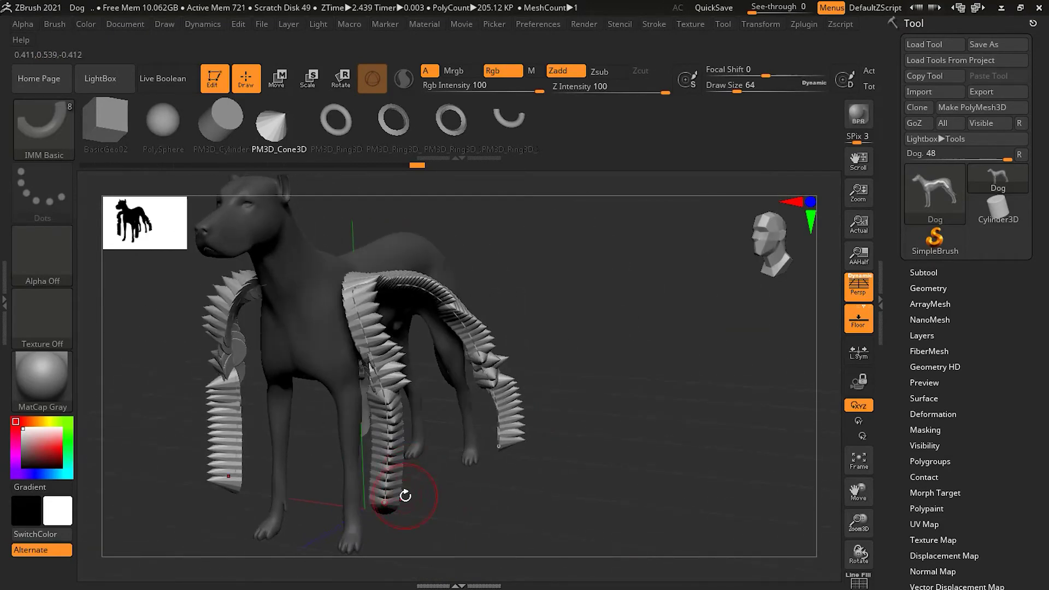
# Check the Liquid curve editing option, and pull the curve's front end inward to the dog's front leg
pyautogui.click(659, 23)
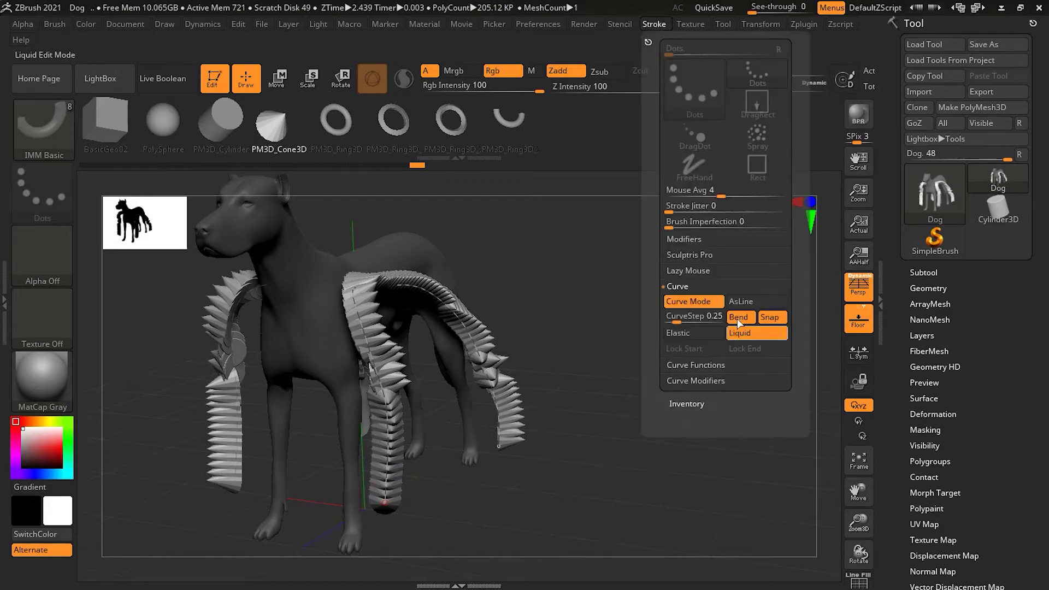
pyautogui.click(752, 335)
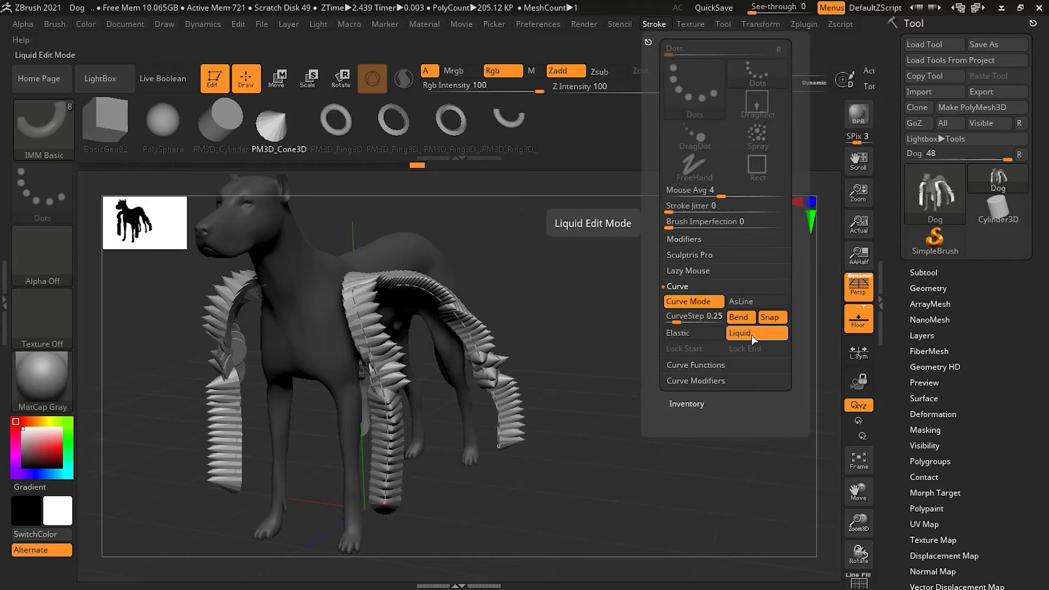
pyautogui.moveTo(448, 491); pyautogui.dragTo(566, 500)
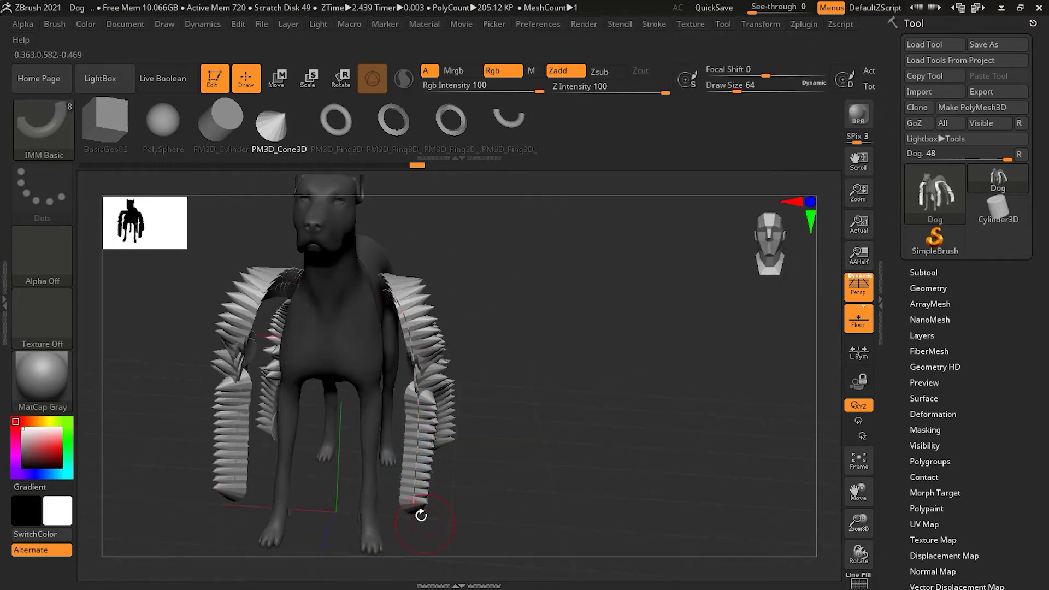
pyautogui.moveTo(414, 501); pyautogui.dragTo(373, 502)
pyautogui.moveTo(480, 484); pyautogui.dragTo(480, 503)
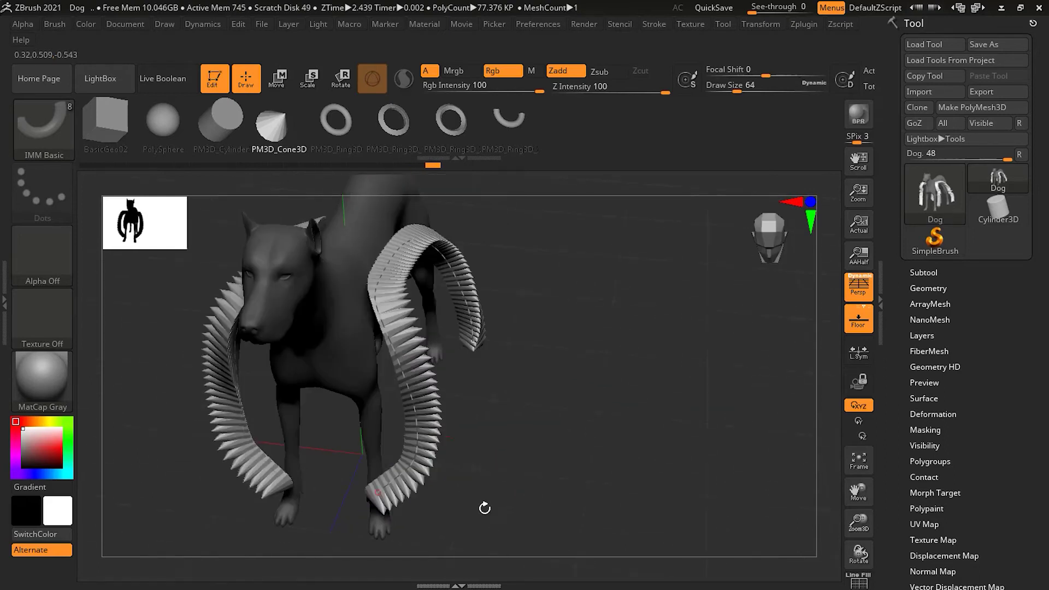
# Reshape the curve's front section so it runs down along the front leg
pyautogui.moveTo(416, 442)
pyautogui.mouseDown()
pyautogui.moveTo(378, 421)
pyautogui.moveTo(403, 468)
pyautogui.moveTo(408, 460)
pyautogui.moveTo(392, 455)
pyautogui.mouseUp()
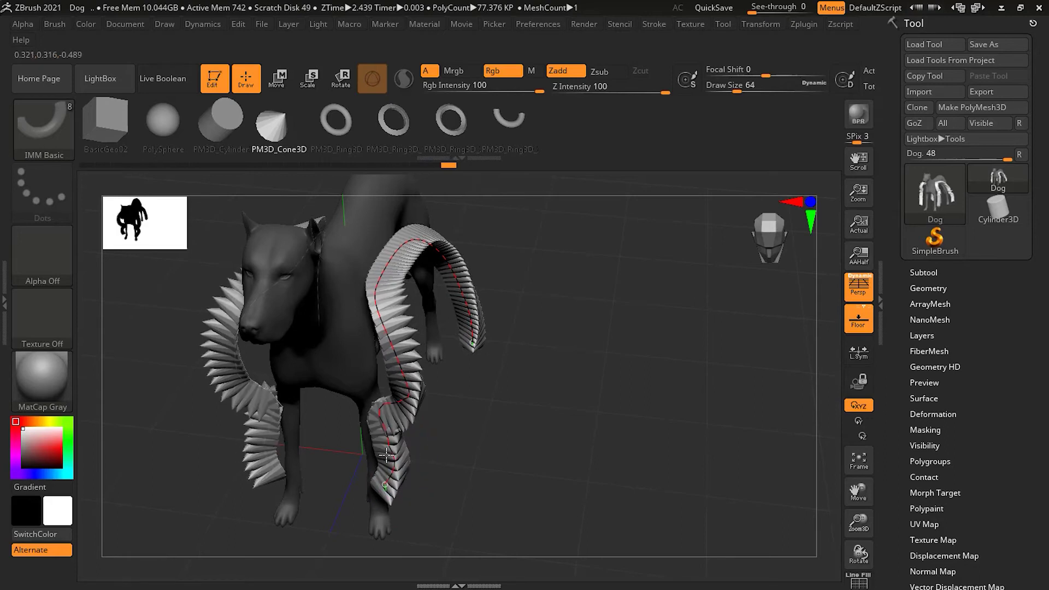
pyautogui.moveTo(407, 388); pyautogui.dragTo(355, 316)
pyautogui.moveTo(463, 402)
pyautogui.mouseDown()
pyautogui.moveTo(511, 407)
pyautogui.moveTo(477, 406)
pyautogui.mouseUp()
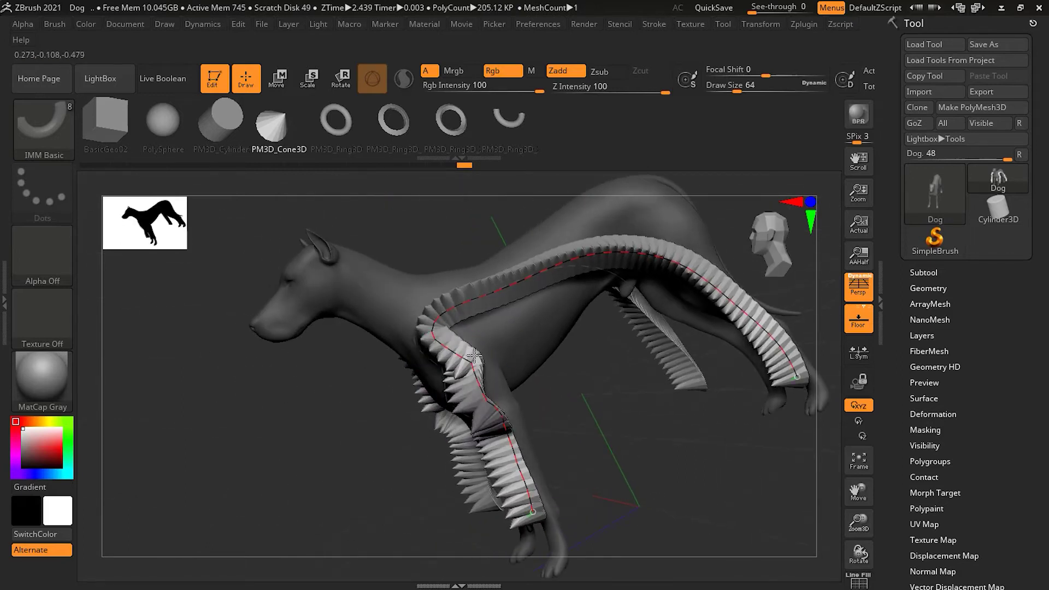
# Adjust the curve's front and middle sections so they follow the foreleg and the flank
pyautogui.moveTo(540, 433); pyautogui.dragTo(437, 366)
pyautogui.moveTo(617, 420); pyautogui.dragTo(497, 433)
pyautogui.moveTo(597, 386); pyautogui.dragTo(550, 495)
pyautogui.click(601, 343)
pyautogui.keyDown('shift'); pyautogui.moveTo(604, 339); pyautogui.dragTo(564, 338); pyautogui.keyUp('shift')
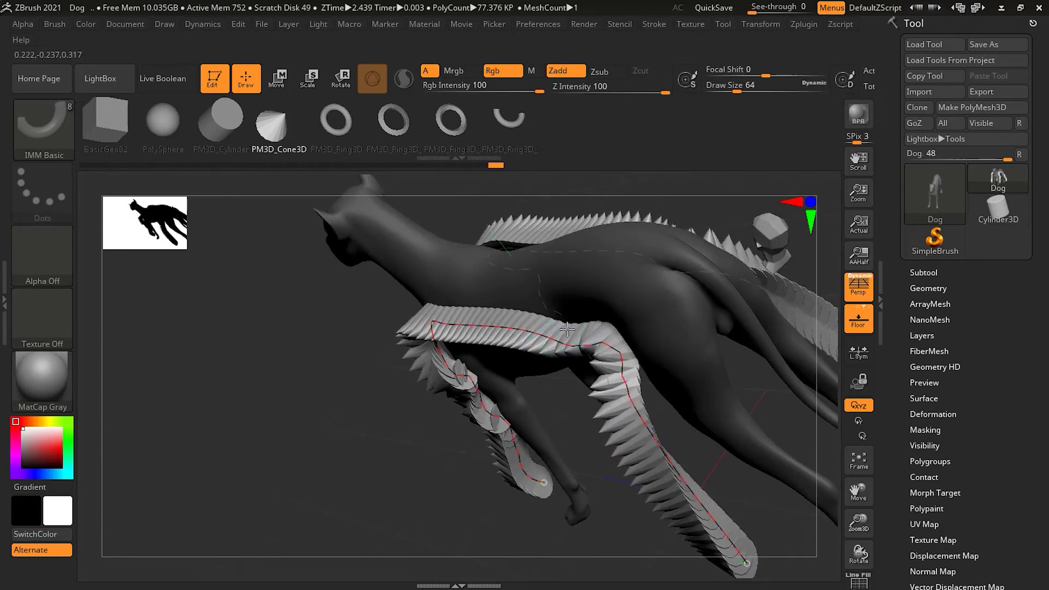
# Undo the stray cone strips inserted beside and between the dog's legs
pyautogui.click(542, 456)
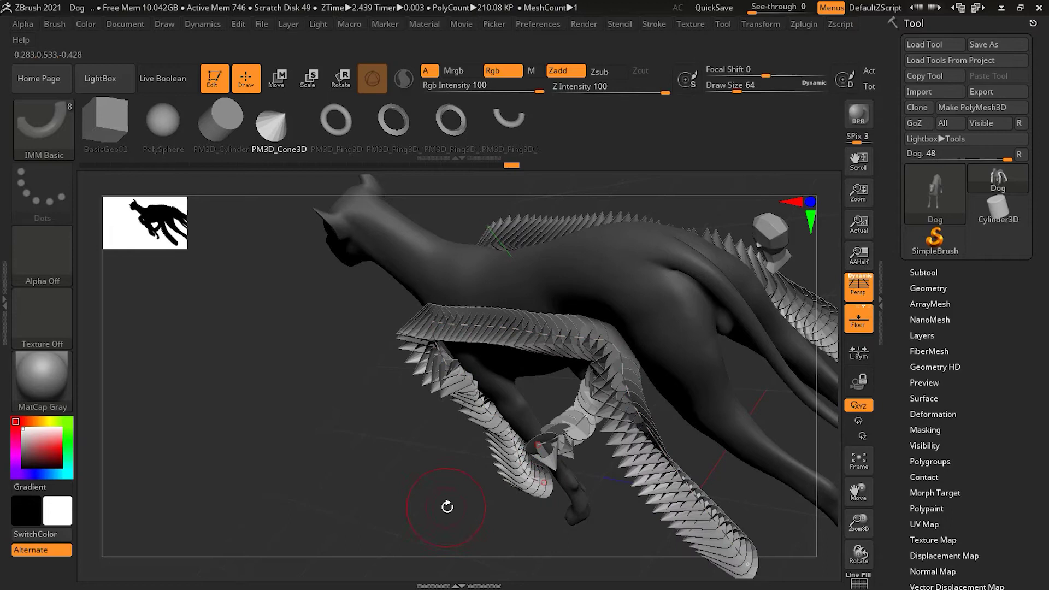
pyautogui.hotkey('ctrl', 'z')
pyautogui.moveTo(447, 506); pyautogui.dragTo(718, 409)
pyautogui.moveTo(578, 447); pyautogui.dragTo(579, 448)
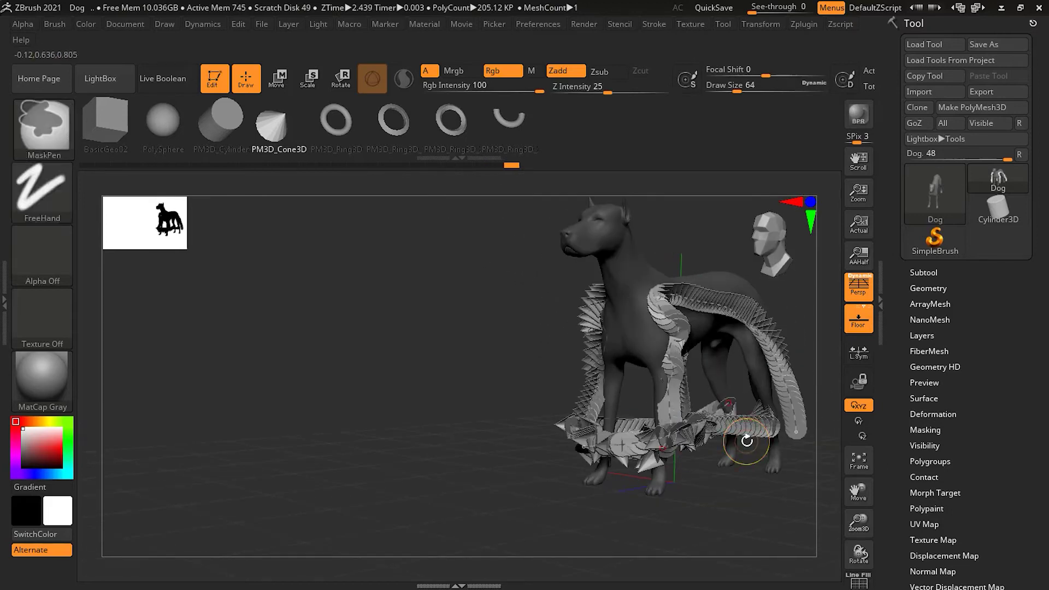
pyautogui.hotkey('ctrl', 'z')
# Set Draw Size to 100 and apply it to the curve to enlarge its cones
pyautogui.keyDown('alt'); pyautogui.moveTo(781, 321); pyautogui.dragTo(658, 338); pyautogui.keyUp('alt')
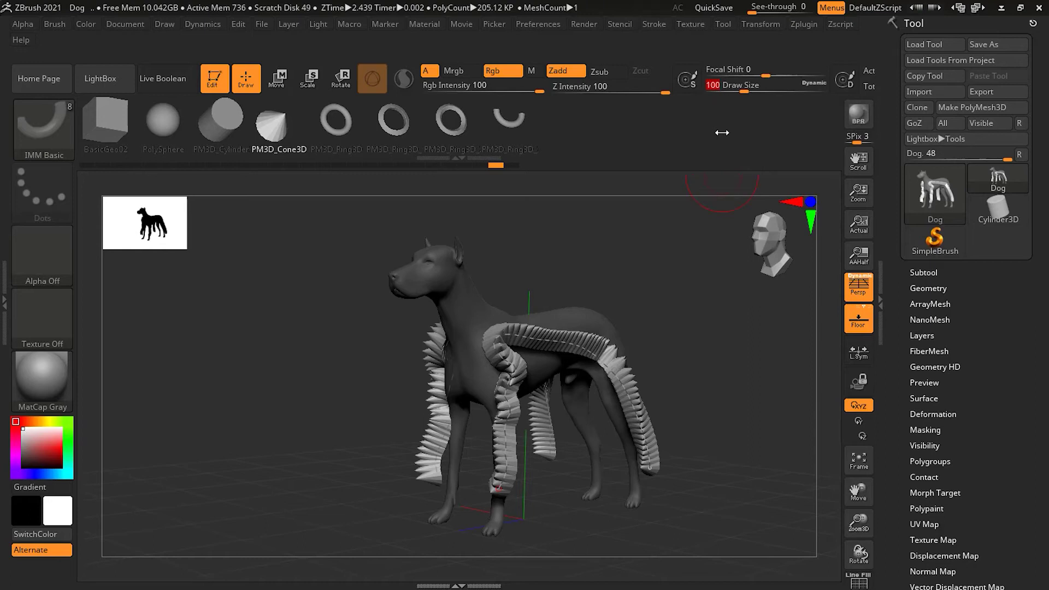
pyautogui.moveTo(565, 343)
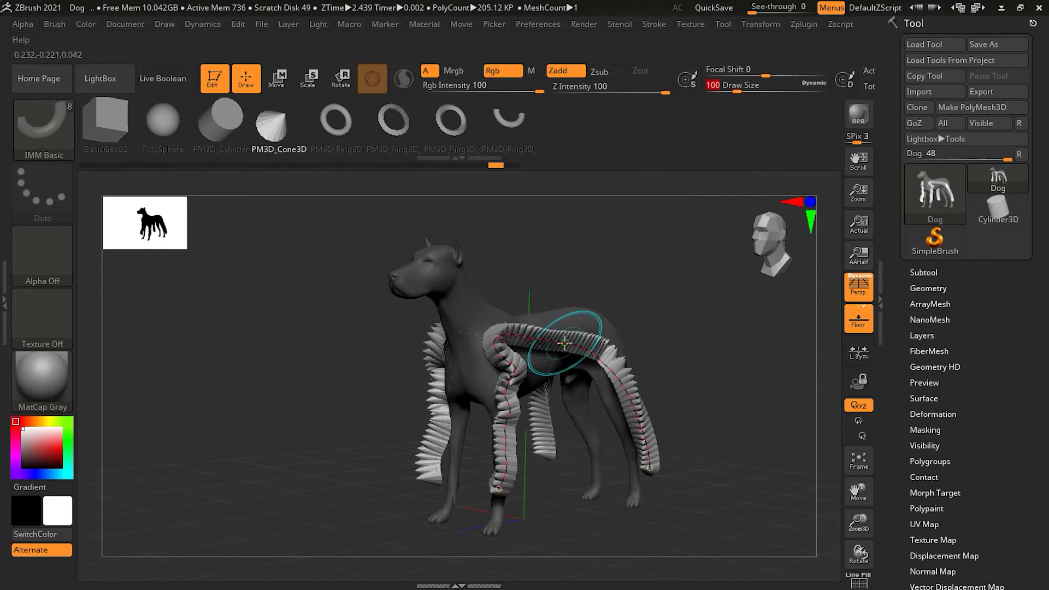
pyautogui.click(565, 342)
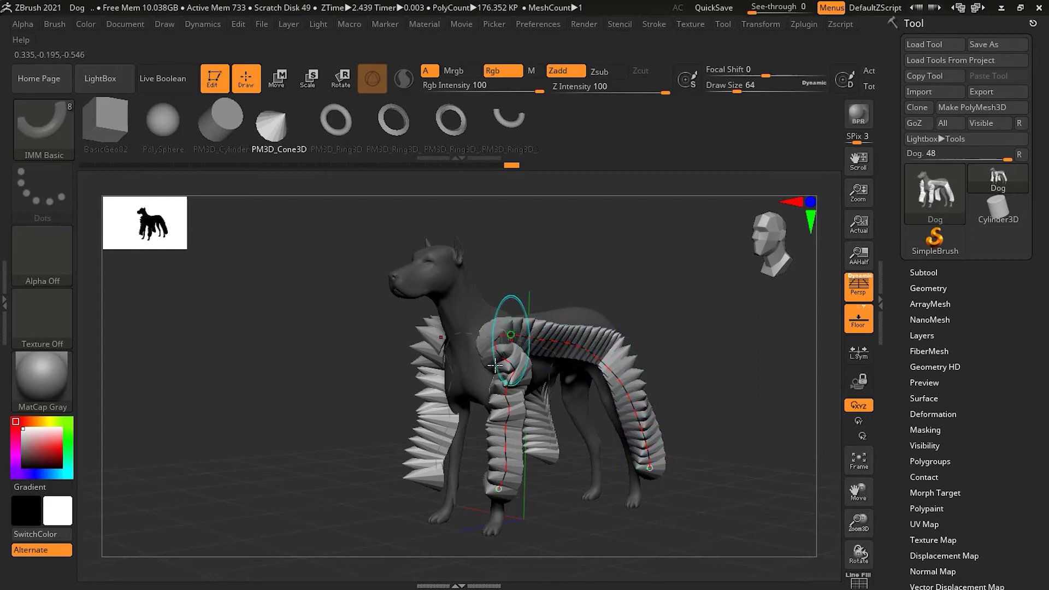
pyautogui.moveTo(363, 457)
pyautogui.mouseDown()
pyautogui.moveTo(416, 469)
pyautogui.moveTo(333, 473)
pyautogui.moveTo(365, 431)
pyautogui.moveTo(389, 426)
pyautogui.moveTo(396, 441)
pyautogui.moveTo(339, 457)
pyautogui.moveTo(401, 455)
pyautogui.moveTo(363, 452)
pyautogui.moveTo(382, 457)
pyautogui.mouseUp()
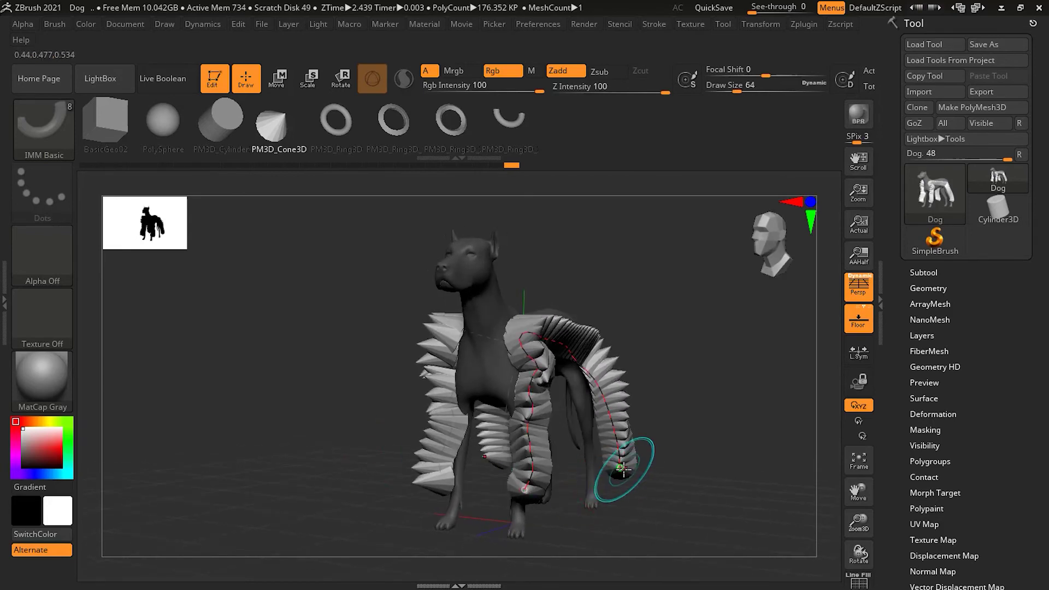
# Move the curve's rear end and hip section back onto the dog's hind leg
pyautogui.moveTo(623, 468); pyautogui.dragTo(598, 473)
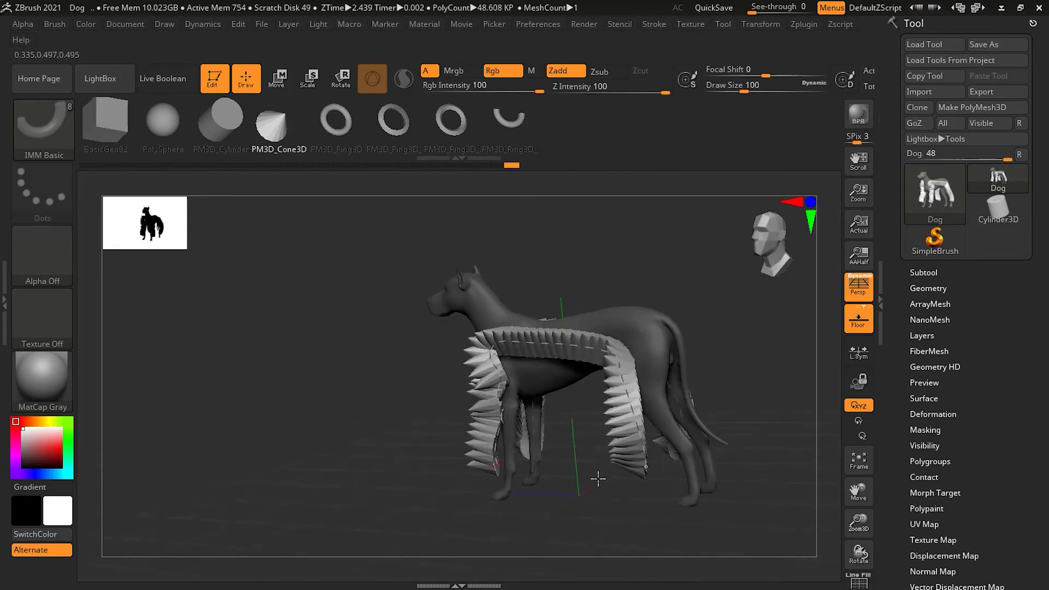
pyautogui.moveTo(597, 477)
pyautogui.mouseDown()
pyautogui.moveTo(676, 483)
pyautogui.moveTo(690, 467)
pyautogui.mouseUp()
pyautogui.moveTo(628, 495); pyautogui.dragTo(655, 477)
pyautogui.moveTo(659, 423)
pyautogui.mouseDown()
pyautogui.moveTo(674, 410)
pyautogui.moveTo(667, 365)
pyautogui.mouseUp()
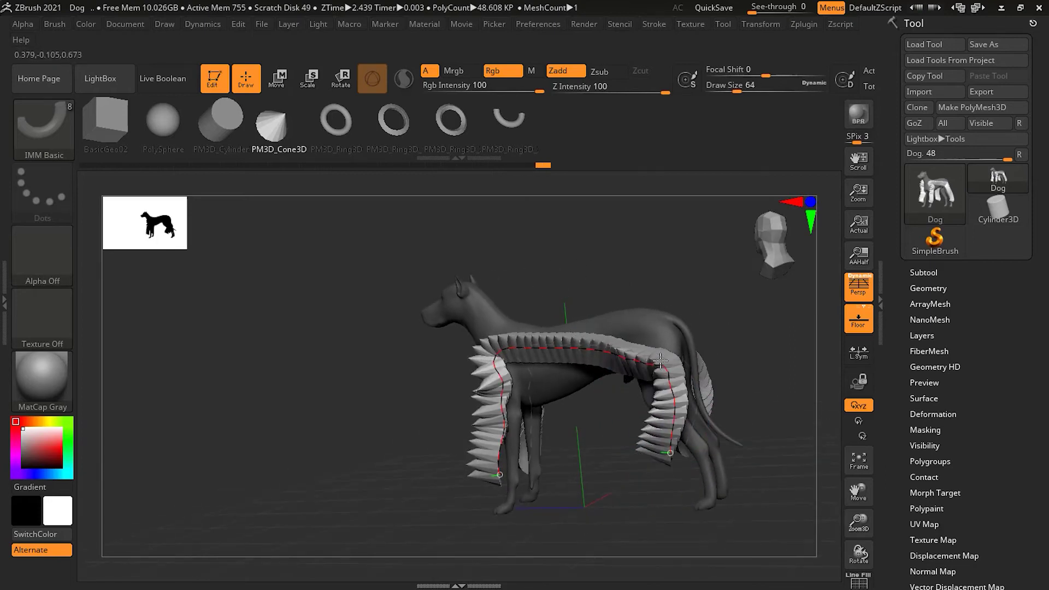
# Try shrinking the curve's cones with Draw Size 12, inspect the thin strip up close, and undo it
pyautogui.moveTo(721, 92); pyautogui.dragTo(719, 92)
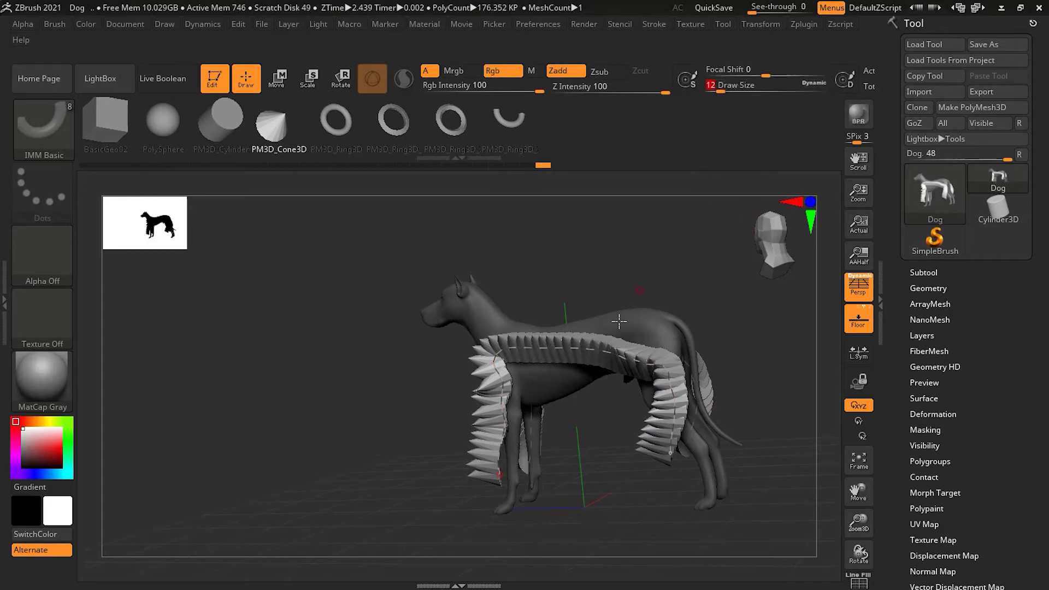
pyautogui.click(604, 349)
pyautogui.moveTo(609, 426); pyautogui.dragTo(577, 370)
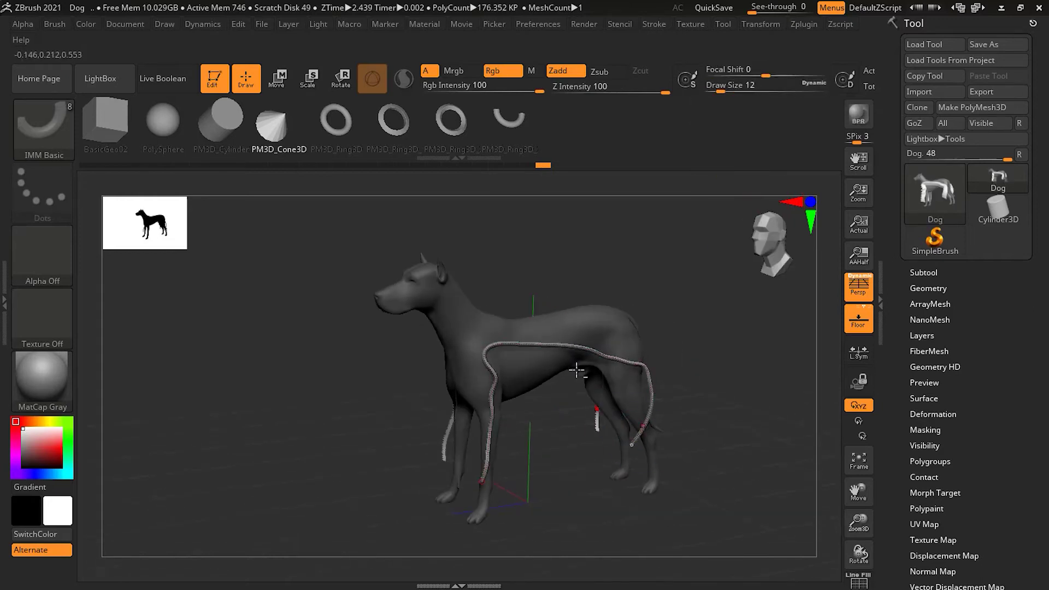
pyautogui.hotkey('ctrl', 'z')
pyautogui.moveTo(676, 358)
pyautogui.keyDown('alt'); pyautogui.mouseDown()
pyautogui.moveTo(693, 339)
pyautogui.moveTo(868, 306)
pyautogui.mouseUp(); pyautogui.keyUp('alt')
pyautogui.moveTo(545, 474)
pyautogui.mouseDown()
pyautogui.moveTo(555, 457)
pyautogui.moveTo(536, 456)
pyautogui.mouseUp()
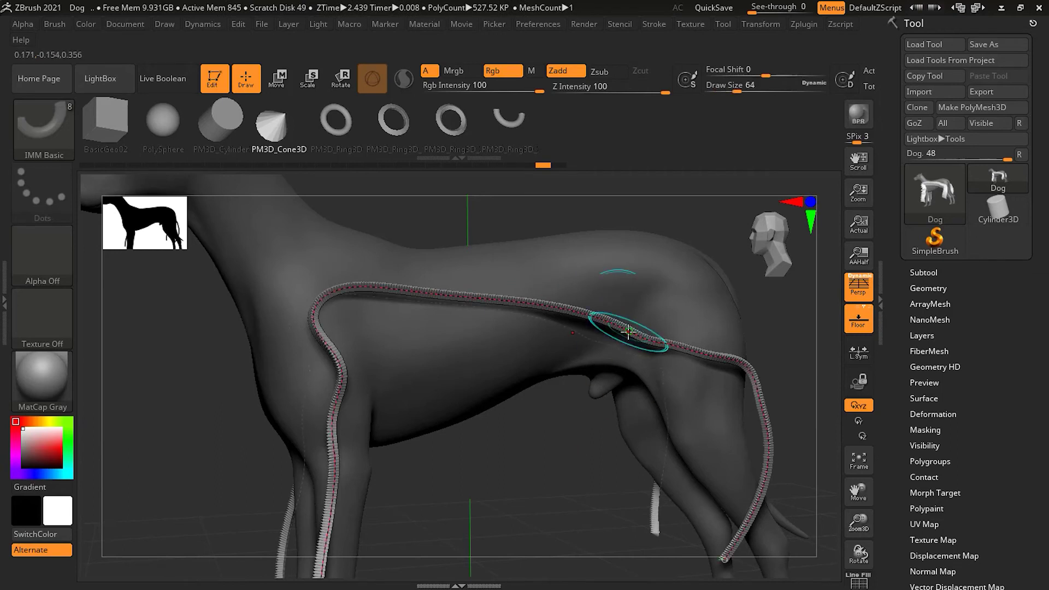
pyautogui.keyDown('alt'); pyautogui.moveTo(577, 454); pyautogui.dragTo(551, 456); pyautogui.keyUp('alt')
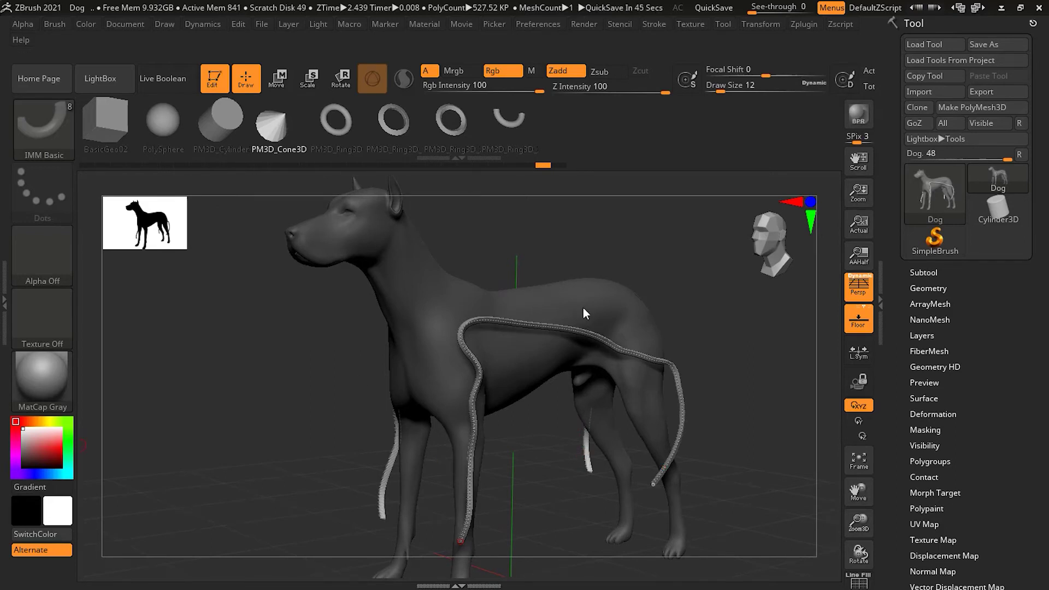
pyautogui.press('ctrl')
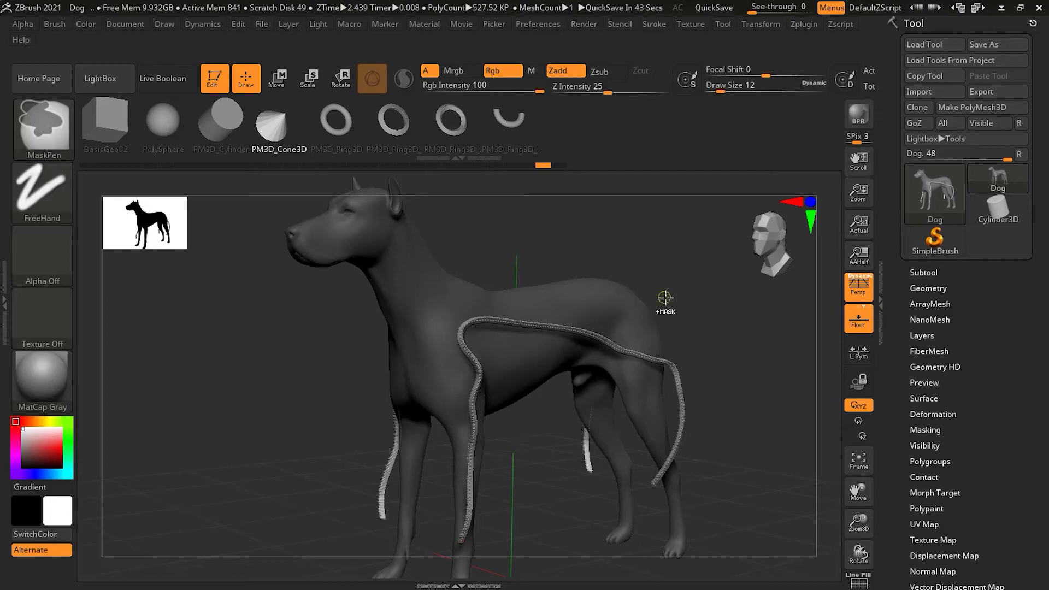
pyautogui.hotkey('ctrl', 'z')
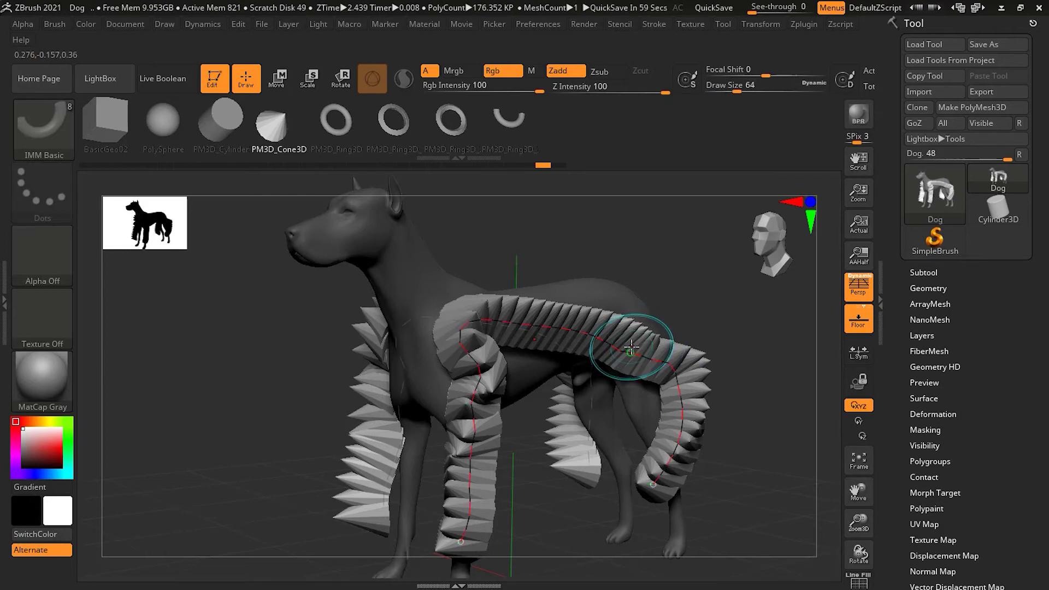
# Try pulling the middle of the curve up the flank at Draw Size 12, and undo it
pyautogui.moveTo(597, 338)
pyautogui.mouseDown()
pyautogui.moveTo(587, 344)
pyautogui.moveTo(590, 297)
pyautogui.mouseUp()
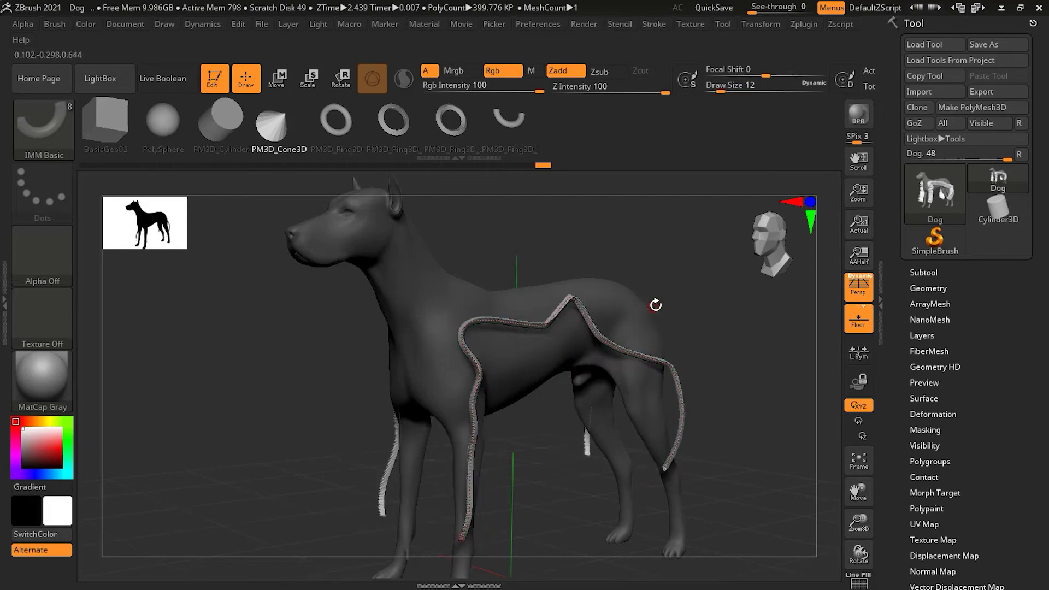
pyautogui.hotkey('ctrl', 'z')
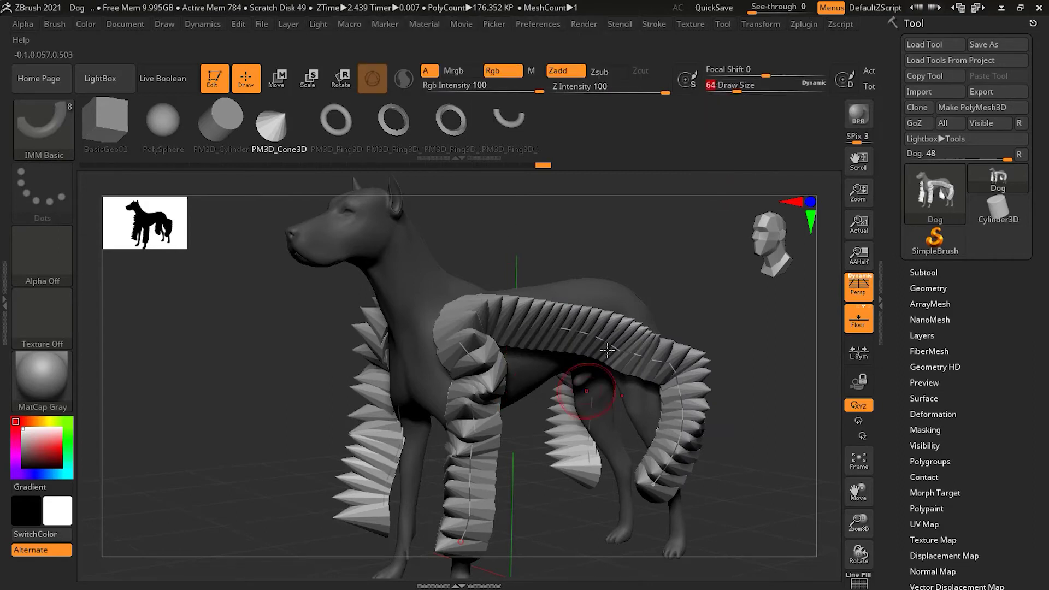
# Set Draw Size to 64 and apply it to the curve running along the dog's body
pyautogui.click(574, 341)
pyautogui.moveTo(575, 341); pyautogui.dragTo(569, 307)
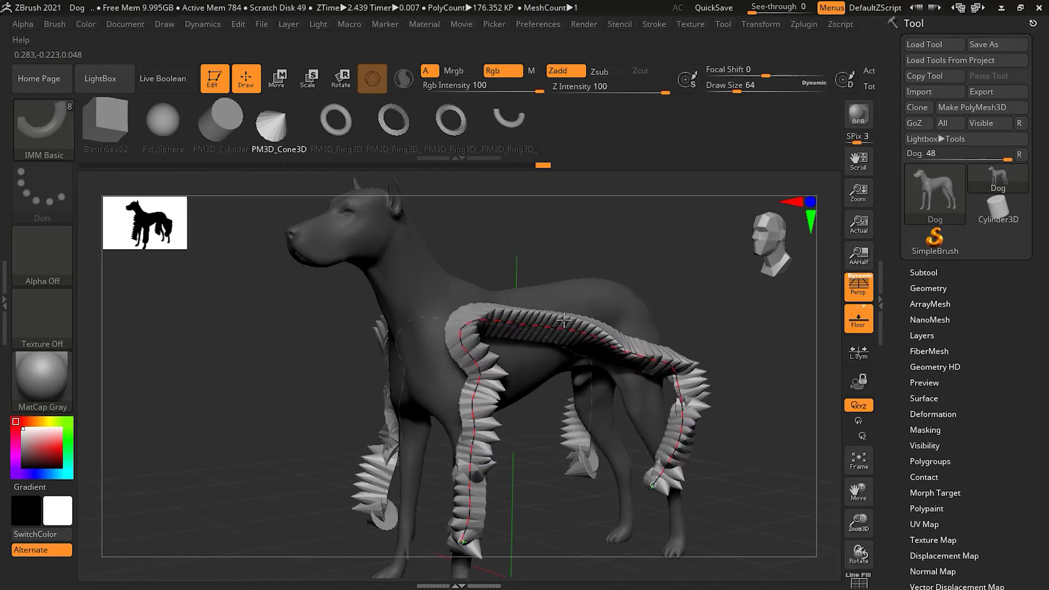
pyautogui.moveTo(634, 376); pyautogui.dragTo(609, 337)
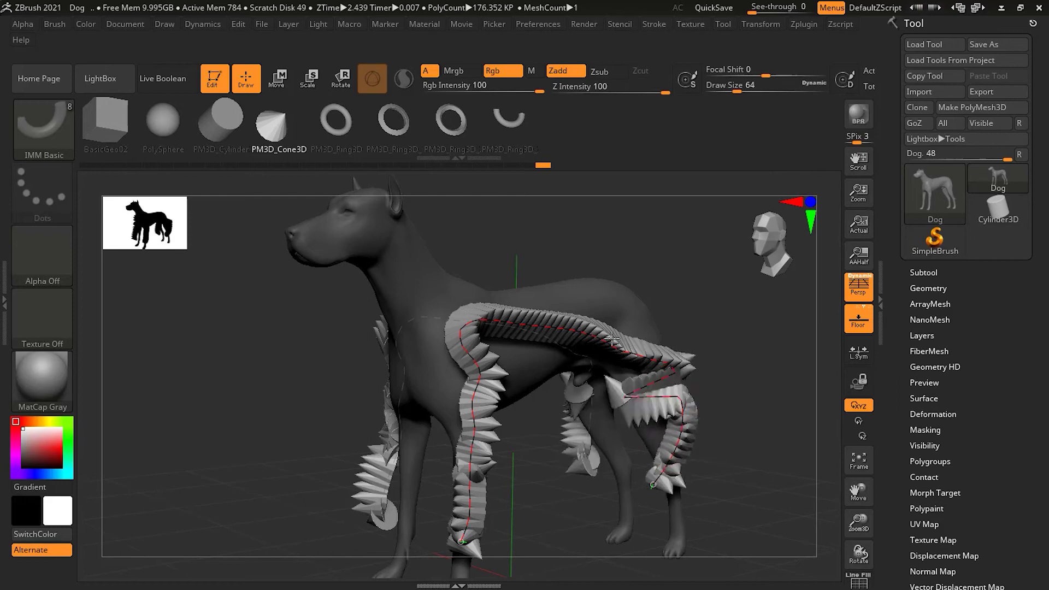
pyautogui.click(585, 325)
pyautogui.moveTo(761, 391); pyautogui.dragTo(580, 355)
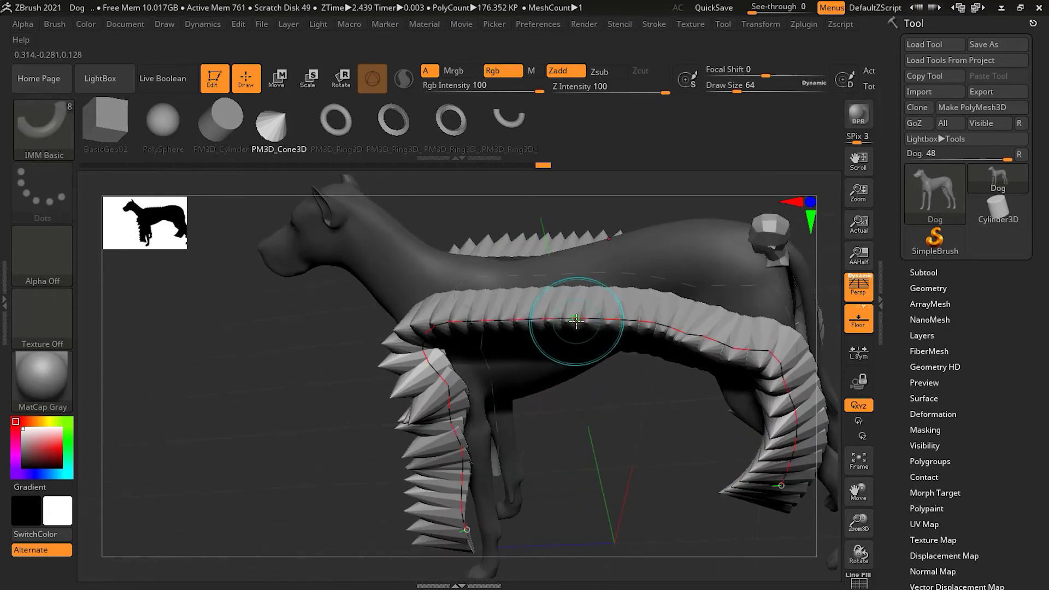
pyautogui.click(576, 319)
pyautogui.moveTo(621, 420); pyautogui.dragTo(538, 323)
pyautogui.click(534, 321)
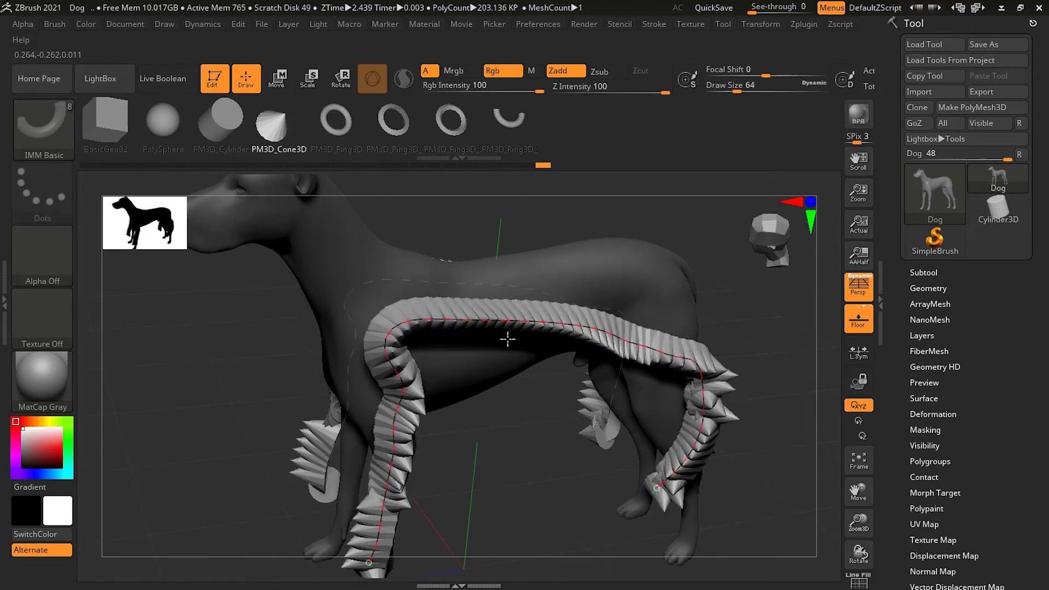
# Try adding short cone pieces over the curve along the flank and near the shoulder
pyautogui.moveTo(497, 302)
pyautogui.mouseDown()
pyautogui.moveTo(506, 254)
pyautogui.moveTo(498, 304)
pyautogui.mouseUp()
pyautogui.moveTo(494, 306)
pyautogui.mouseDown()
pyautogui.moveTo(500, 262)
pyautogui.moveTo(512, 310)
pyautogui.moveTo(470, 311)
pyautogui.mouseUp()
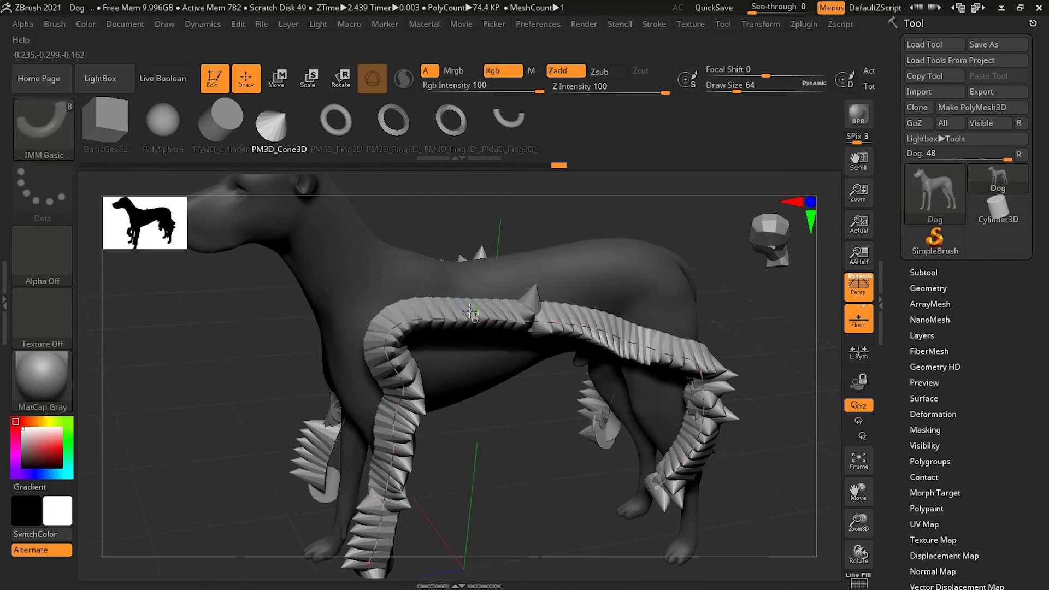
pyautogui.keyDown('shift'); pyautogui.click(463, 315); pyautogui.keyUp('shift')
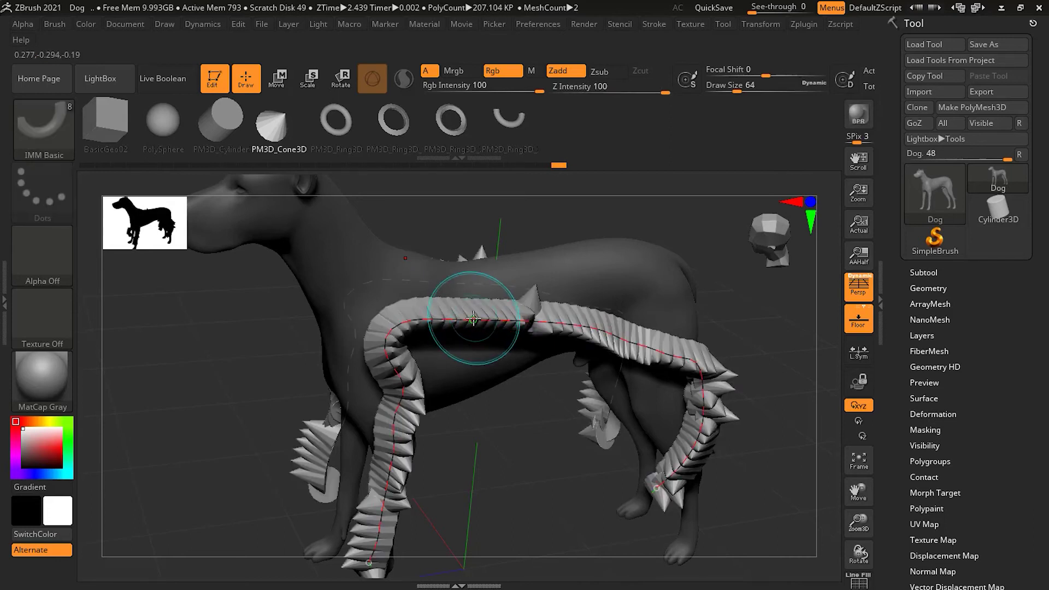
pyautogui.moveTo(462, 313)
pyautogui.mouseDown()
pyautogui.moveTo(433, 262)
pyautogui.moveTo(433, 312)
pyautogui.mouseUp()
pyautogui.moveTo(513, 412)
pyautogui.mouseDown()
pyautogui.moveTo(539, 424)
pyautogui.moveTo(475, 454)
pyautogui.moveTo(457, 426)
pyautogui.moveTo(536, 421)
pyautogui.moveTo(482, 423)
pyautogui.moveTo(511, 414)
pyautogui.moveTo(506, 398)
pyautogui.moveTo(533, 399)
pyautogui.moveTo(500, 422)
pyautogui.moveTo(524, 404)
pyautogui.mouseUp()
pyautogui.moveTo(555, 439); pyautogui.dragTo(508, 464)
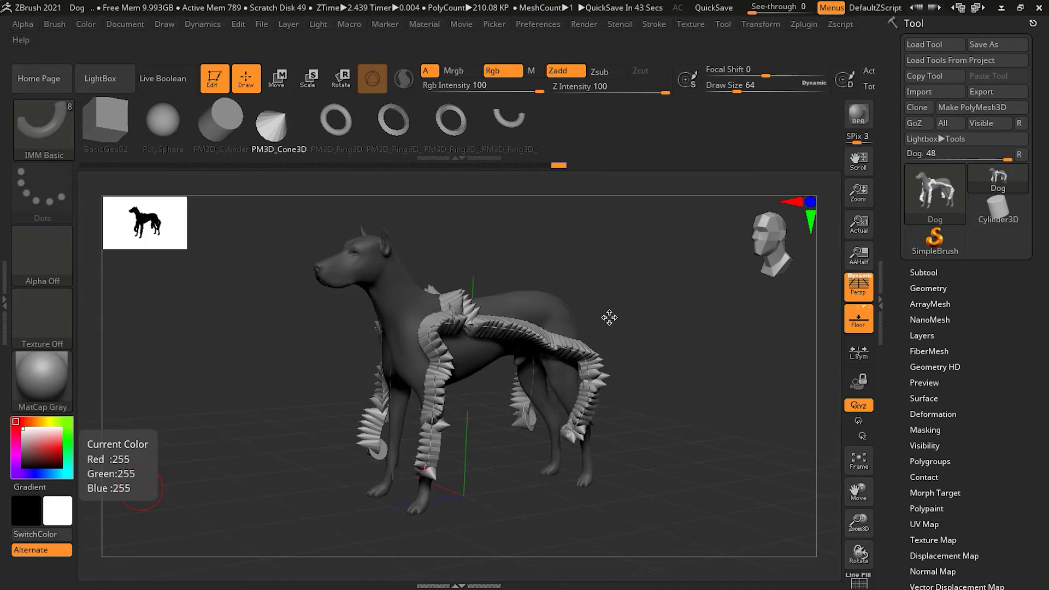
# Undo the extra cone pieces so only the single curve along the body is left
pyautogui.moveTo(637, 324); pyautogui.dragTo(760, 315)
pyautogui.moveTo(583, 341); pyautogui.dragTo(538, 327)
pyautogui.hotkey('ctrl', 'z')
pyautogui.press('ctrl')
pyautogui.hotkey('ctrl', 'z')
pyautogui.hotkey('ctrl', 'z')
pyautogui.hotkey('ctrl', 'z')
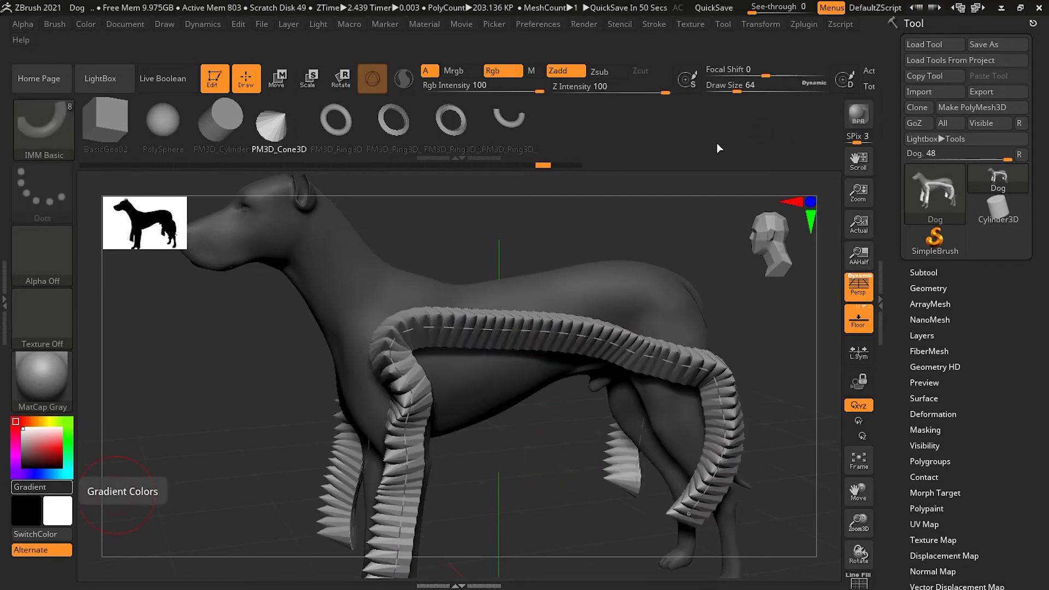
# Try pulling the middle of the curve up toward the dog's back, and undo it
pyautogui.click(653, 24)
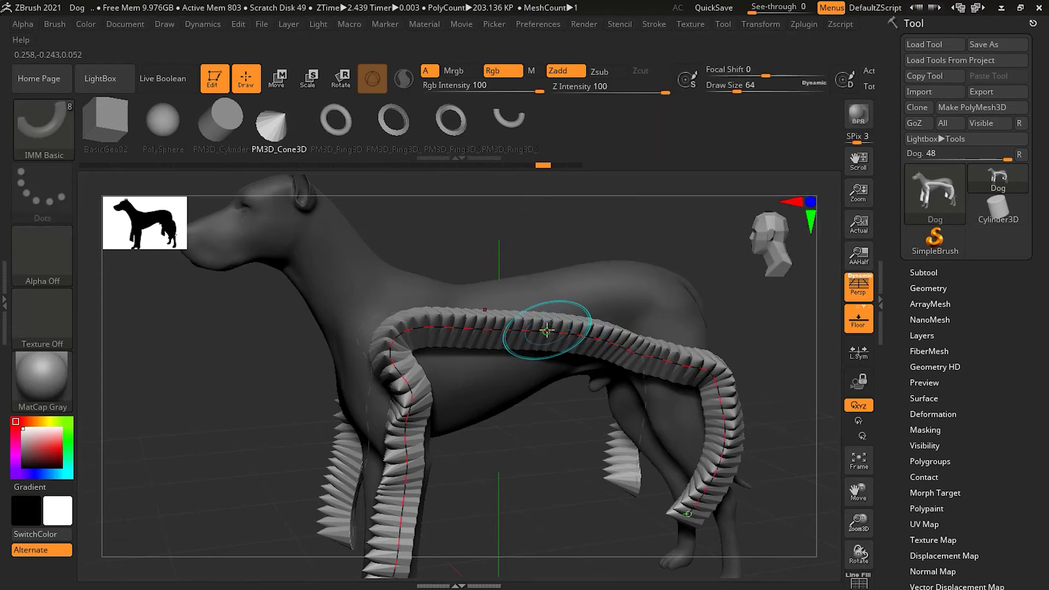
pyautogui.moveTo(549, 330); pyautogui.dragTo(546, 297)
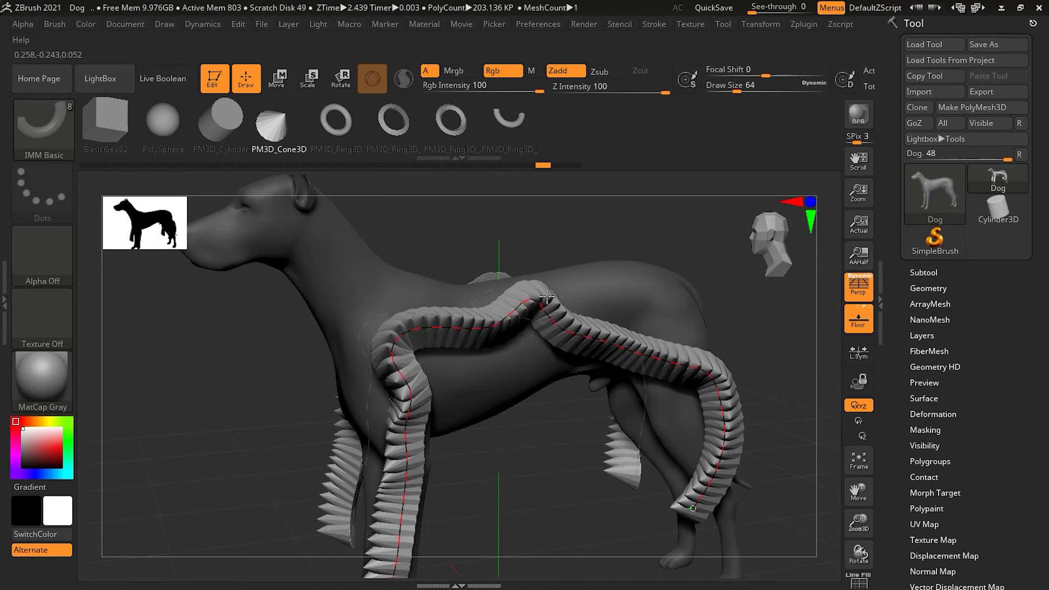
pyautogui.hotkey('ctrl', 'z')
# Shift the middle of the curve along the flank to twist its cones, and inspect the whole dog
pyautogui.moveTo(546, 342)
pyautogui.mouseDown()
pyautogui.moveTo(539, 290)
pyautogui.moveTo(541, 341)
pyautogui.moveTo(435, 332)
pyautogui.moveTo(580, 334)
pyautogui.moveTo(531, 348)
pyautogui.moveTo(578, 342)
pyautogui.mouseUp()
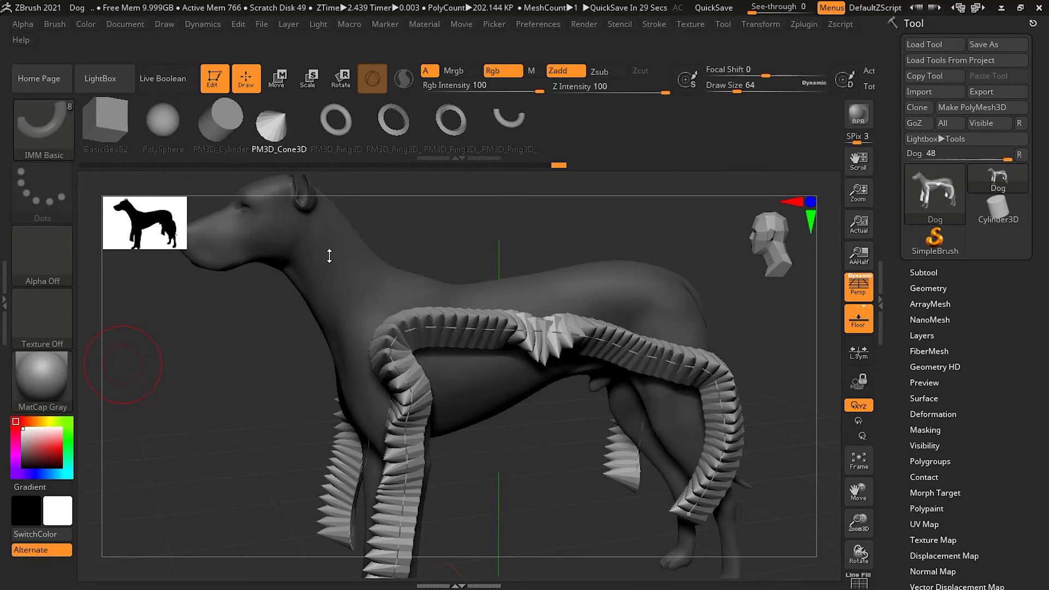
pyautogui.moveTo(252, 428); pyautogui.dragTo(397, 326)
pyautogui.moveTo(636, 370); pyautogui.dragTo(681, 355)
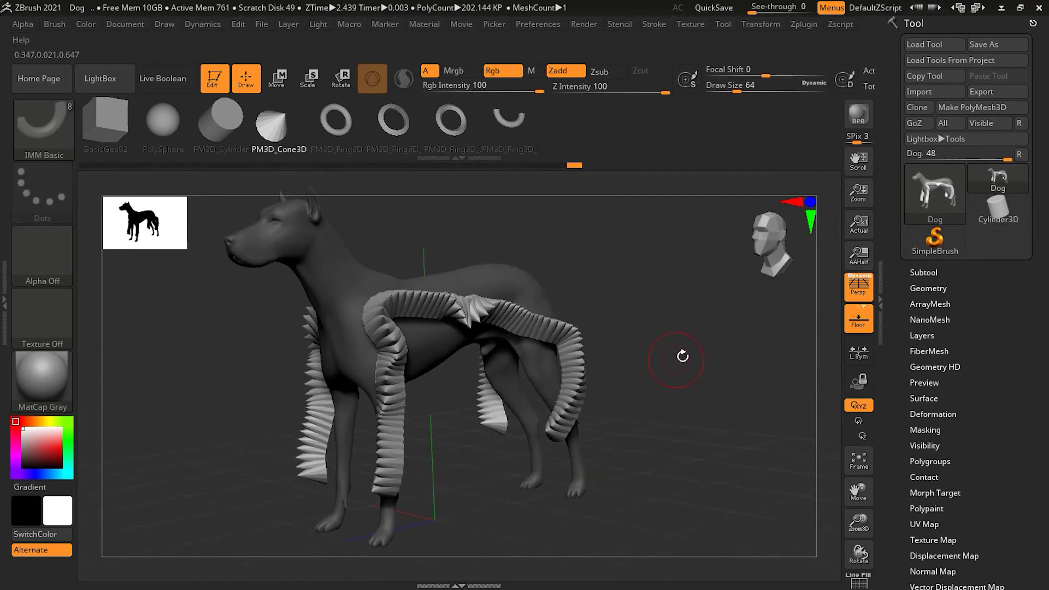
# Open the subtool list and check the polygroups of the dog and the cone curve with the polyframe display
pyautogui.click(929, 272)
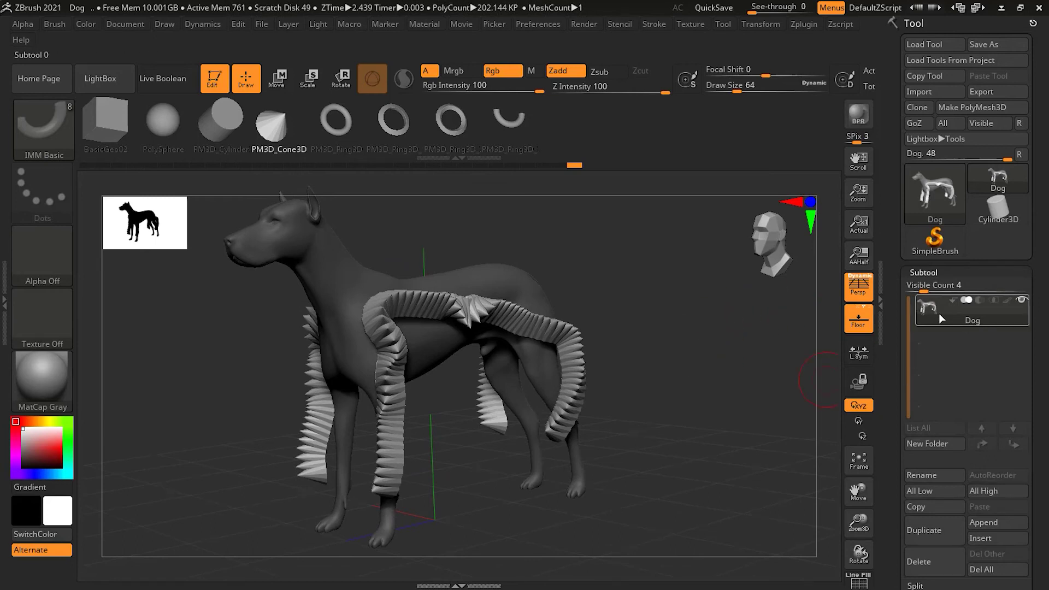
pyautogui.moveTo(669, 314); pyautogui.dragTo(804, 368)
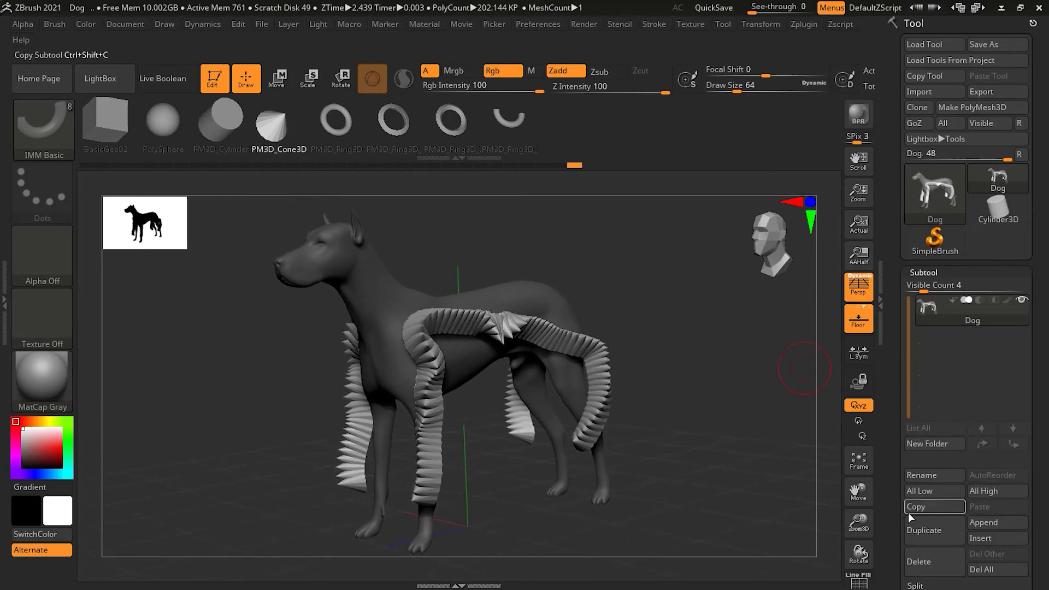
pyautogui.click(862, 583)
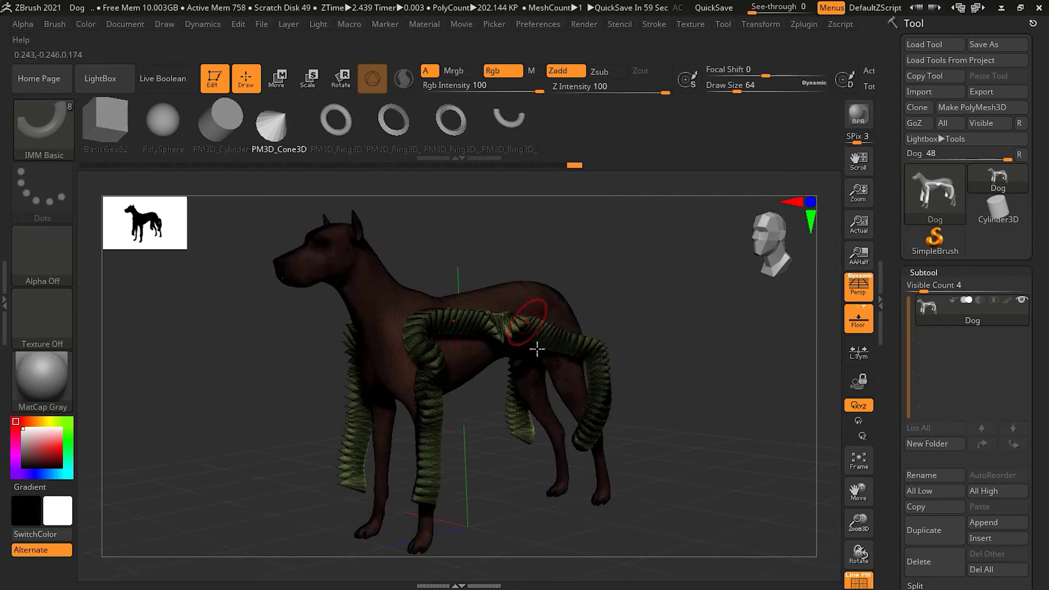
pyautogui.click(857, 582)
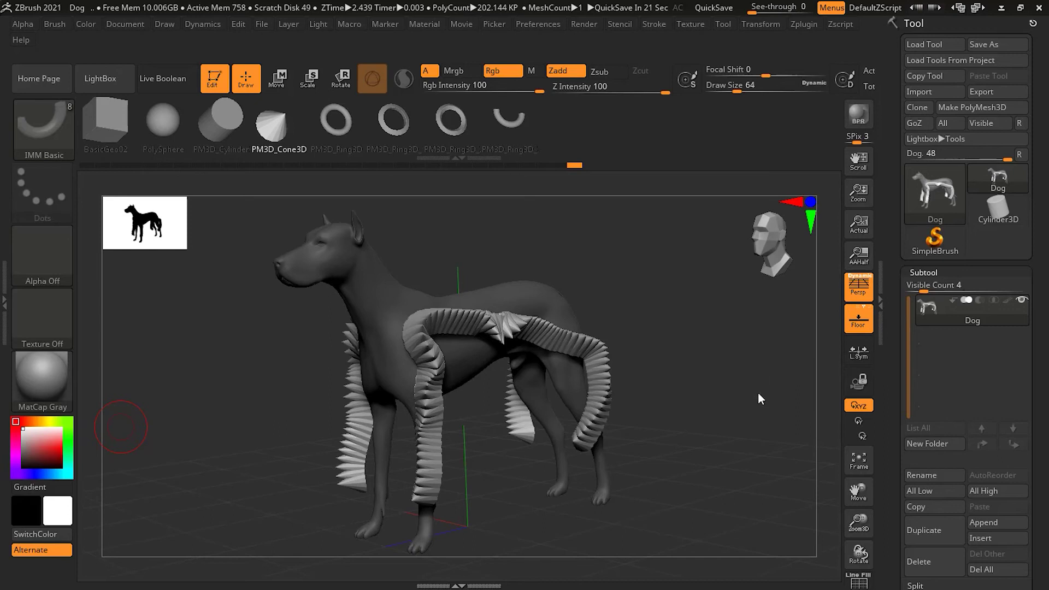
pyautogui.click(866, 581)
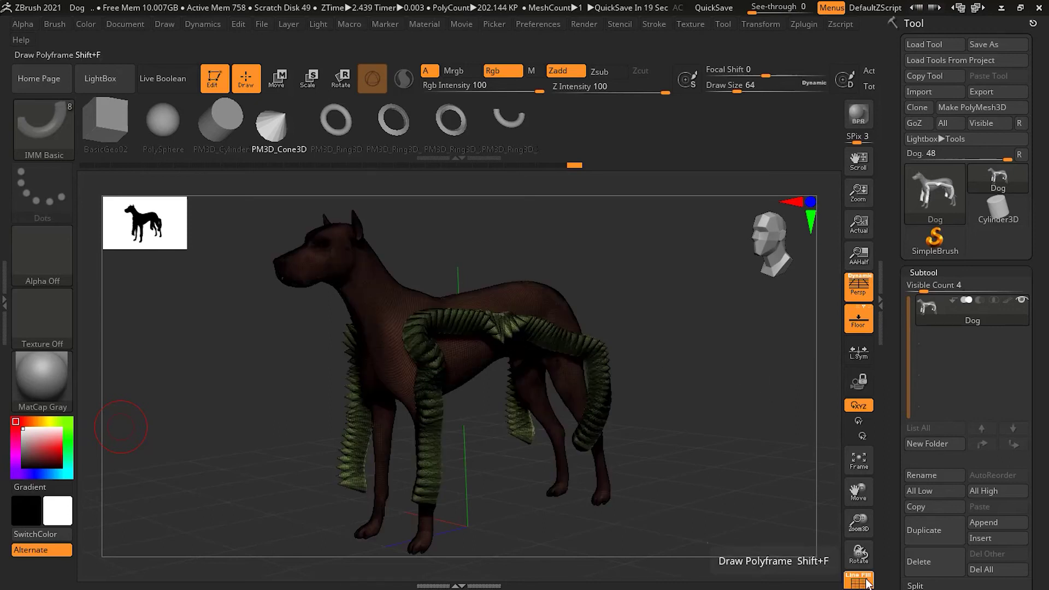
pyautogui.click(866, 582)
# Split the mesh into separate subtools by polygroups and show only the dog body subtool, hiding the cones
pyautogui.scroll(-3, 1044, 470)
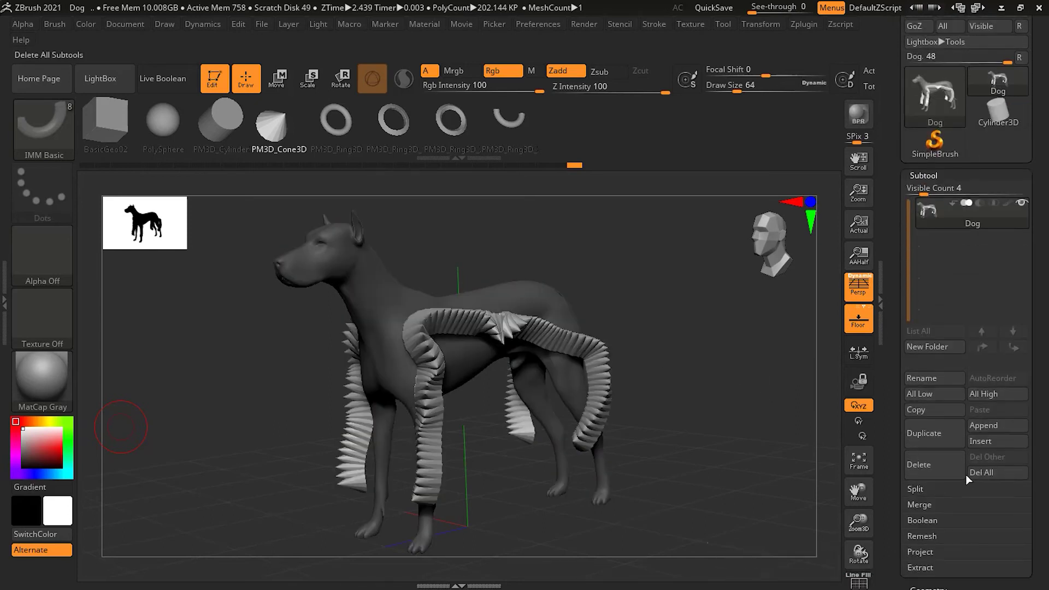
pyautogui.click(1000, 506)
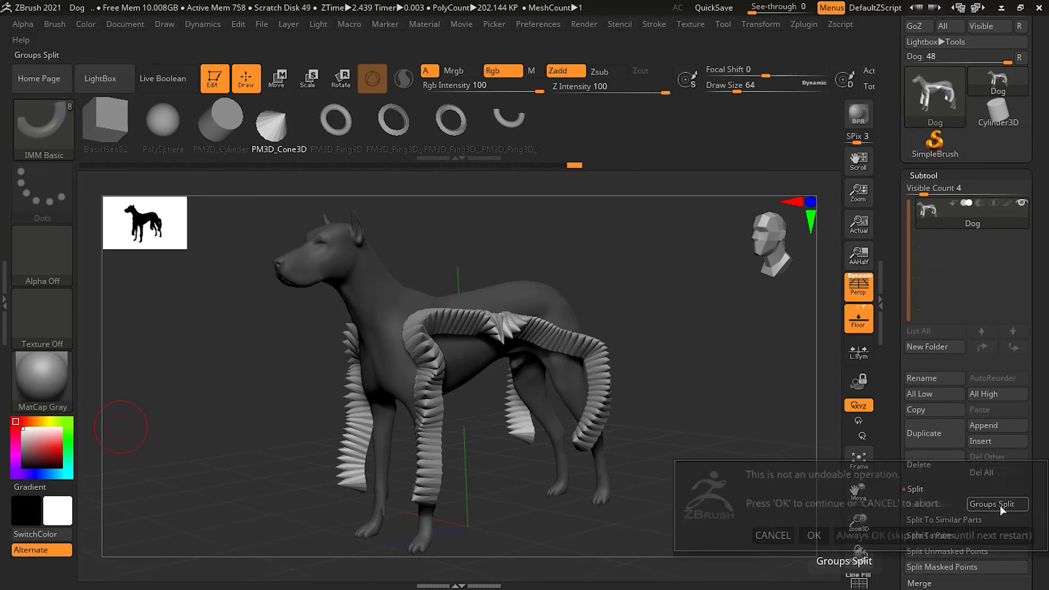
pyautogui.click(814, 533)
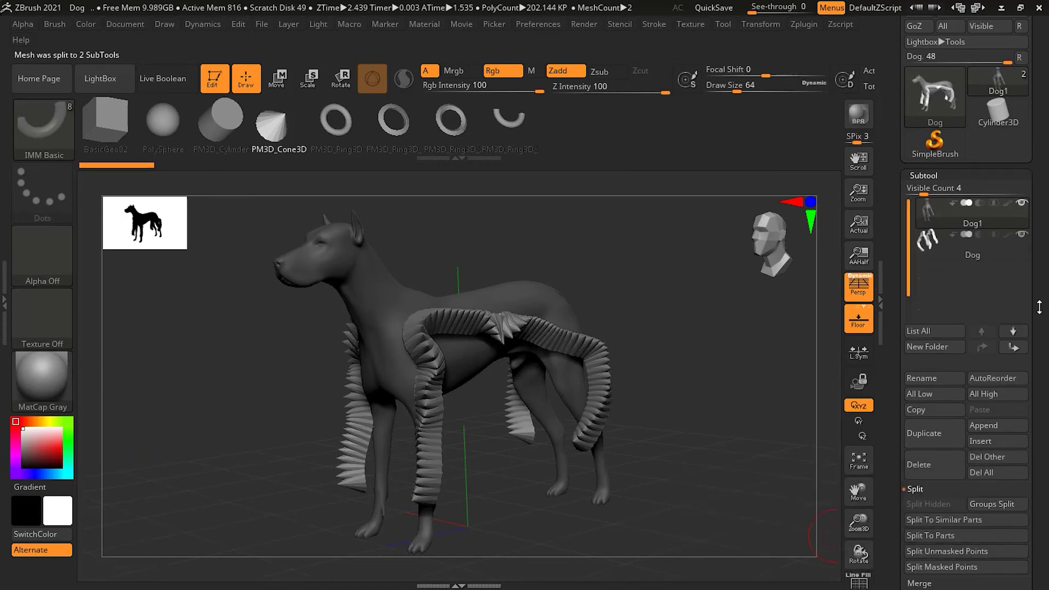
pyautogui.moveTo(1012, 247)
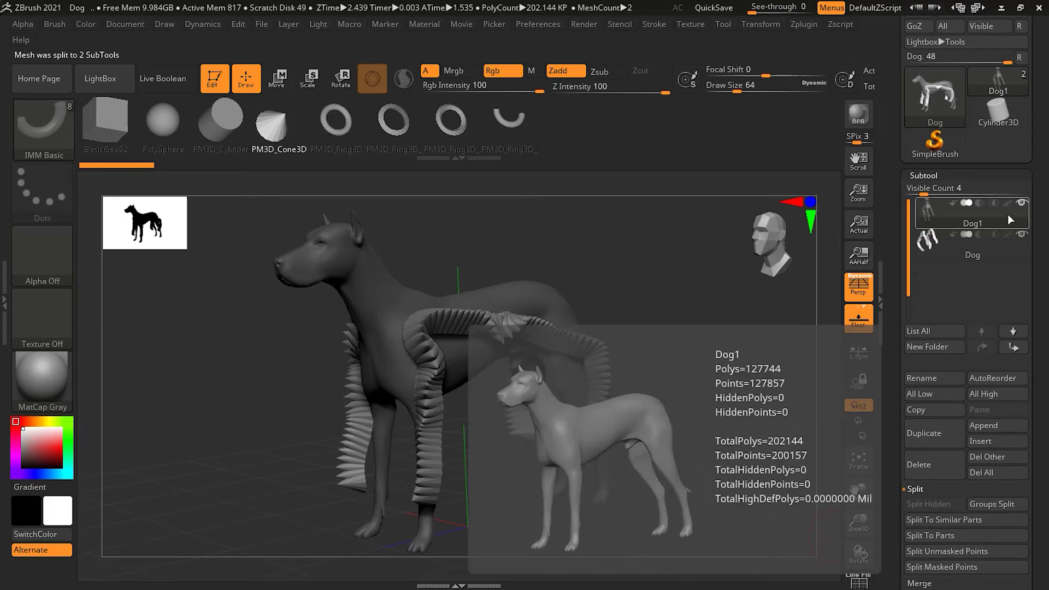
pyautogui.click(1007, 214)
pyautogui.click(1021, 235)
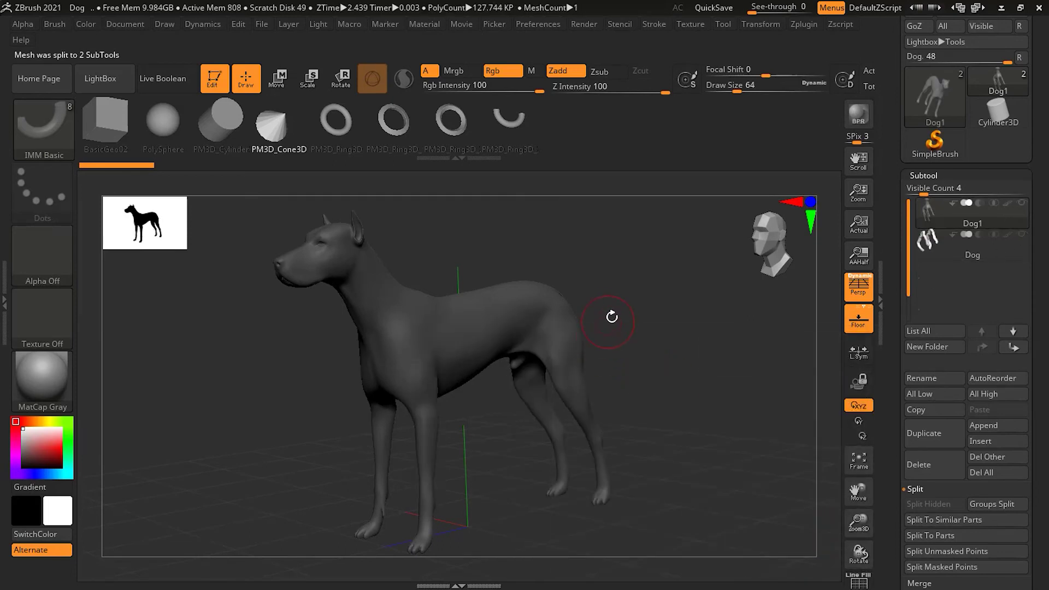
# Clear the mask from the dog's body
pyautogui.keyDown('ctrl'); pyautogui.moveTo(646, 312); pyautogui.dragTo(714, 318, button='right'); pyautogui.keyUp('ctrl')
pyautogui.moveTo(714, 318); pyautogui.dragTo(704, 337)
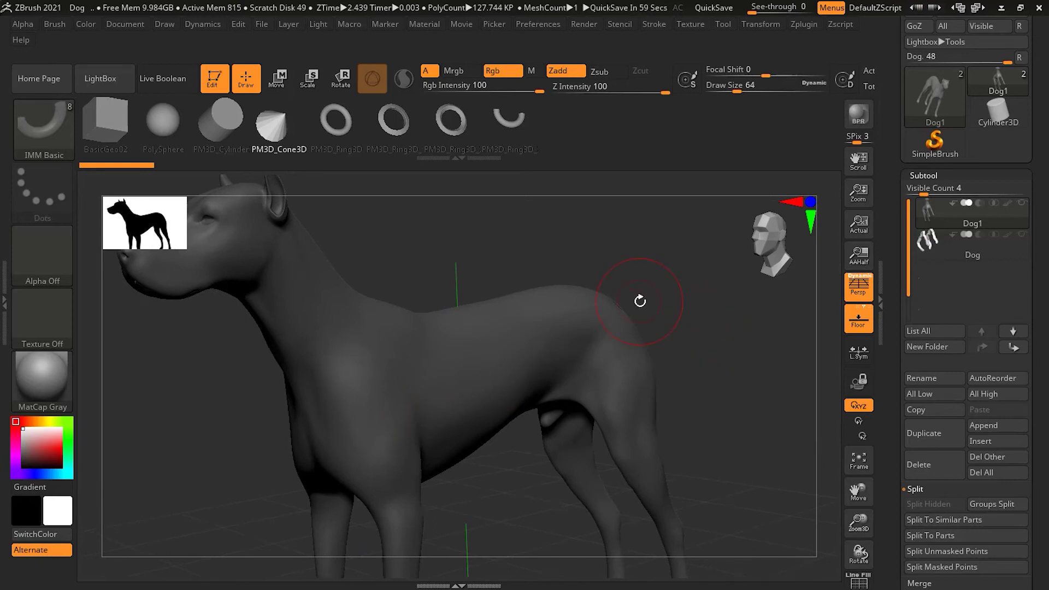
pyautogui.press('ctrl')
pyautogui.moveTo(671, 271)
pyautogui.keyDown('ctrl'); pyautogui.mouseDown()
pyautogui.moveTo(720, 307)
pyautogui.moveTo(751, 353)
pyautogui.moveTo(732, 351)
pyautogui.moveTo(740, 342)
pyautogui.mouseUp(); pyautogui.keyUp('ctrl')
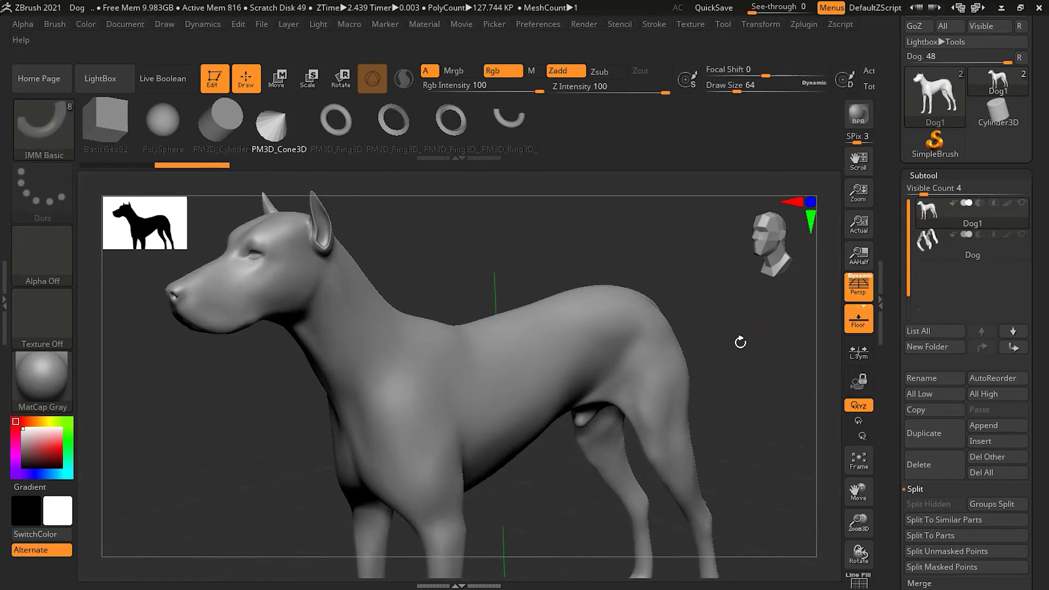
pyautogui.moveTo(755, 364); pyautogui.dragTo(720, 369)
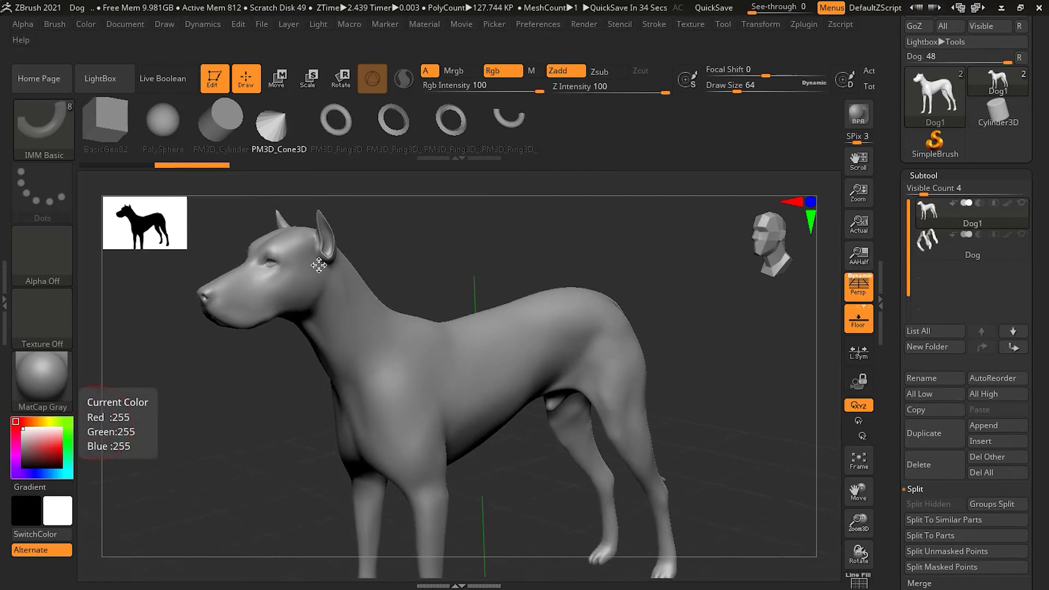
pyautogui.press('b')
pyautogui.moveTo(582, 242)
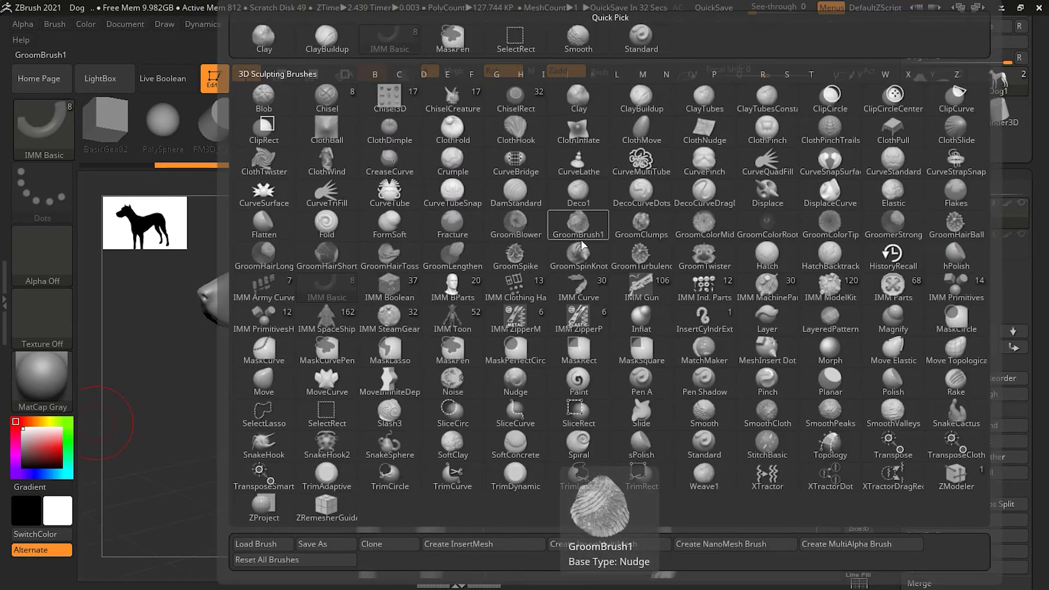
pyautogui.press('c')
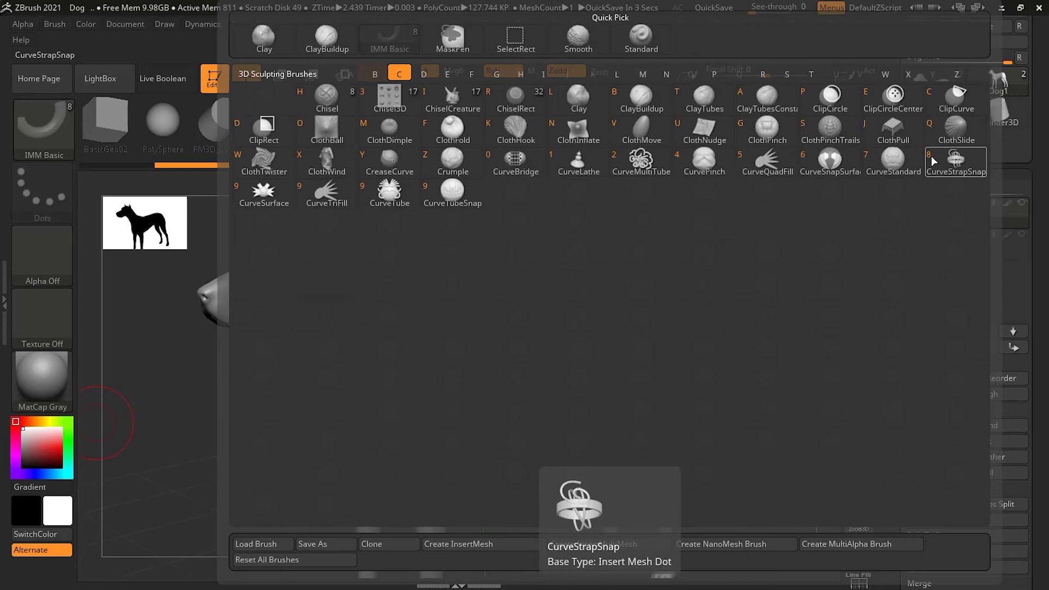
pyautogui.press('b')
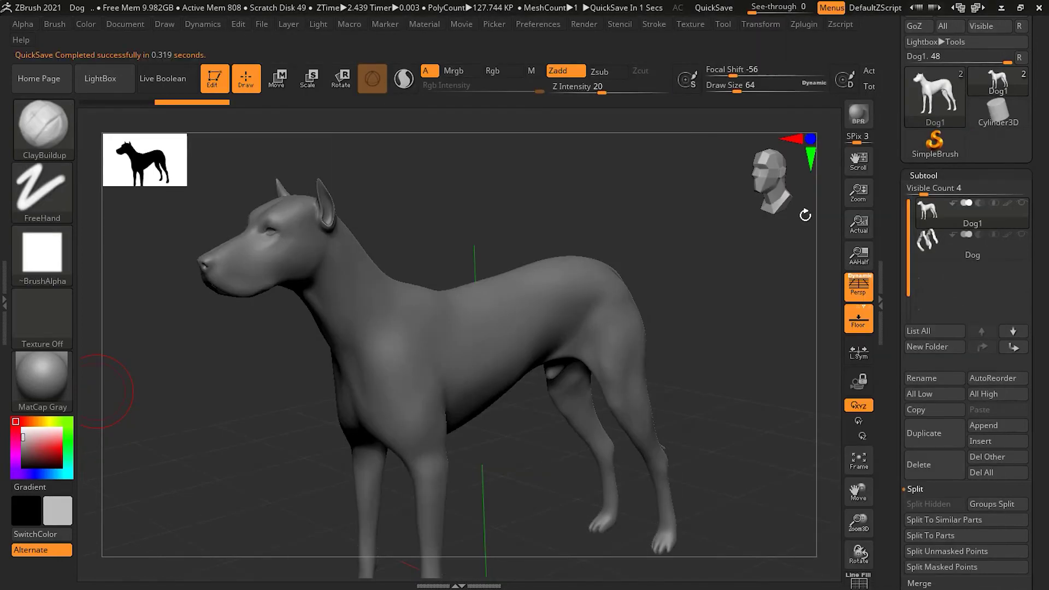
pyautogui.click(69, 132)
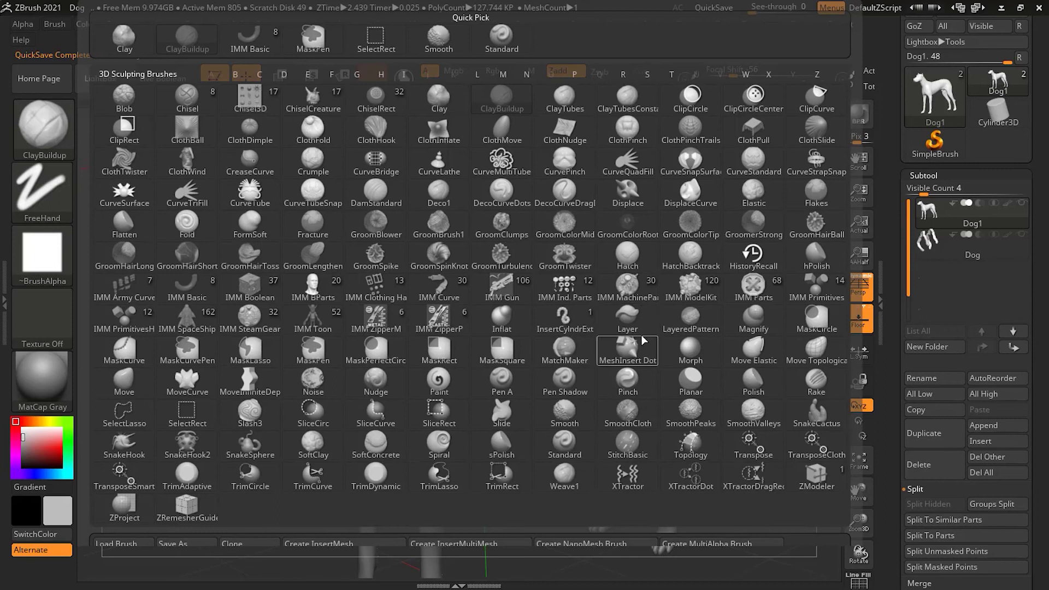
pyautogui.press('b')
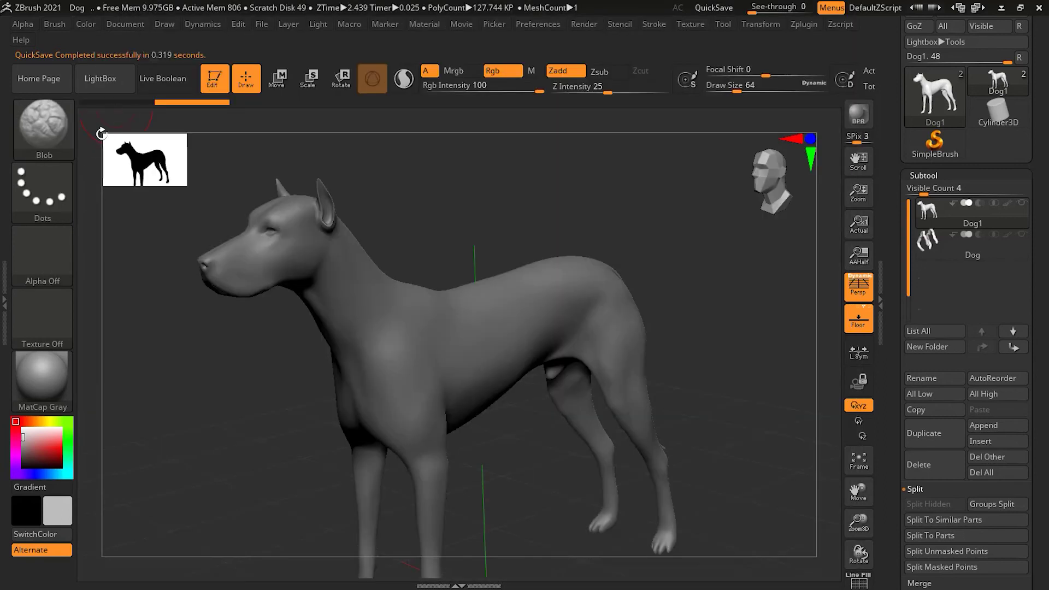
# Choose the CurveStrapSnap brush
pyautogui.press('b')
pyautogui.press('c')
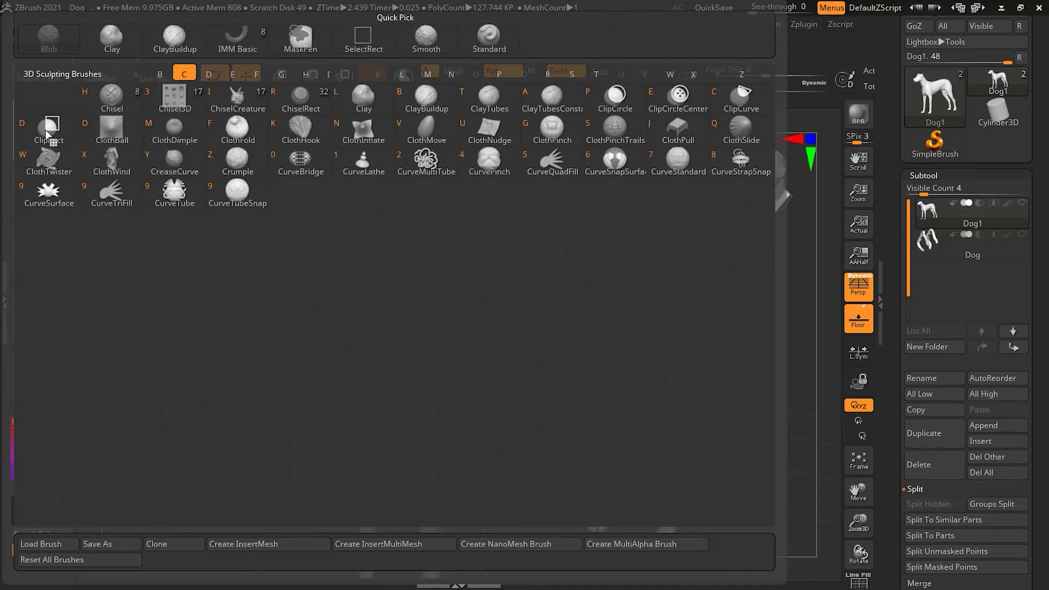
pyautogui.press('8')
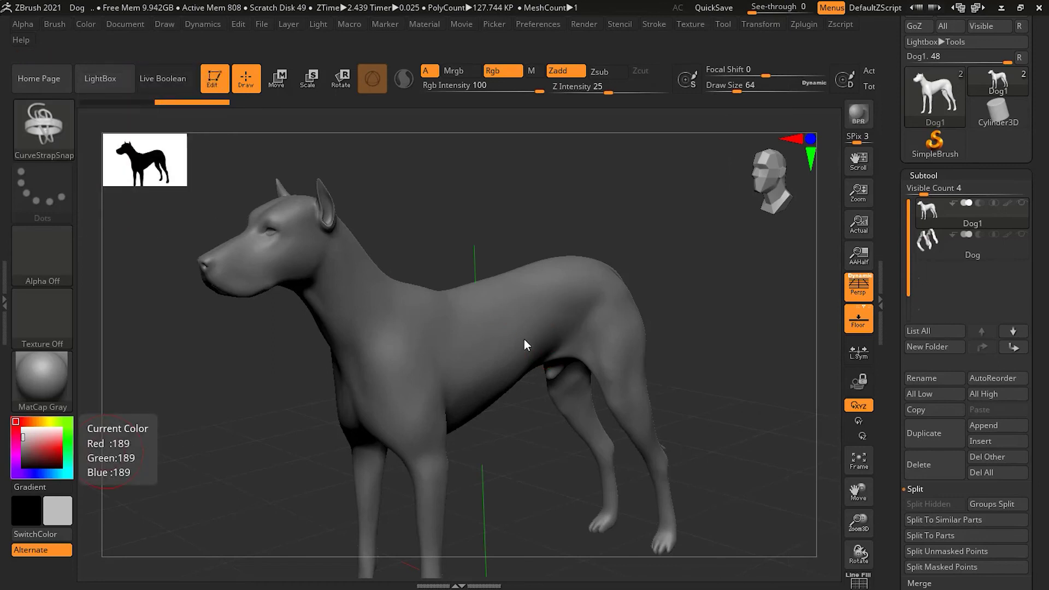
# Set the Draw Size to 41 and draw a strap curve from the dog's neck along the flank to the hind leg
pyautogui.moveTo(516, 234)
pyautogui.mouseDown()
pyautogui.moveTo(571, 232)
pyautogui.moveTo(517, 241)
pyautogui.mouseUp()
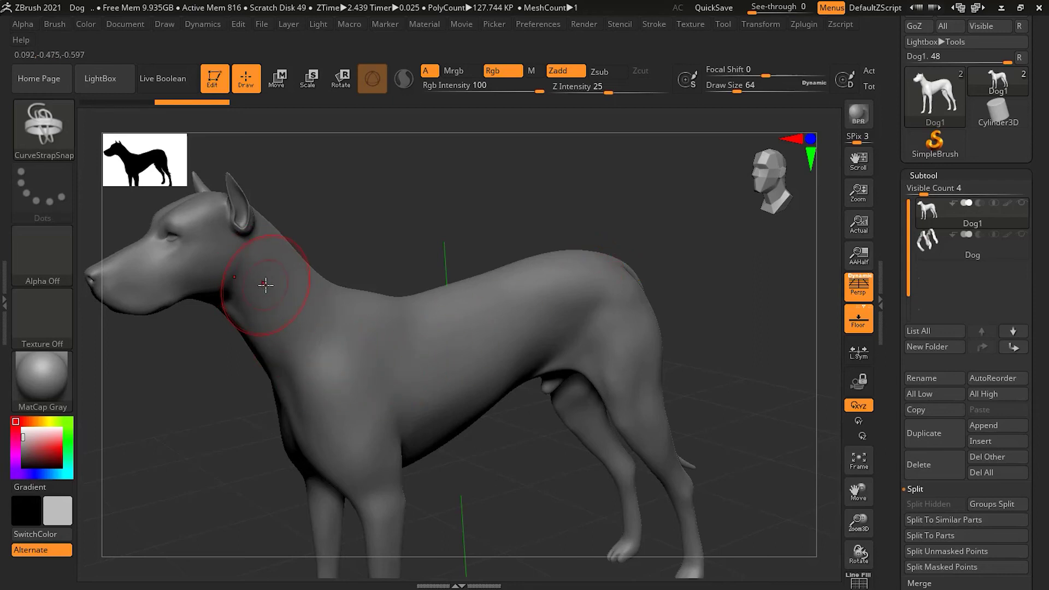
pyautogui.moveTo(737, 93); pyautogui.dragTo(732, 93)
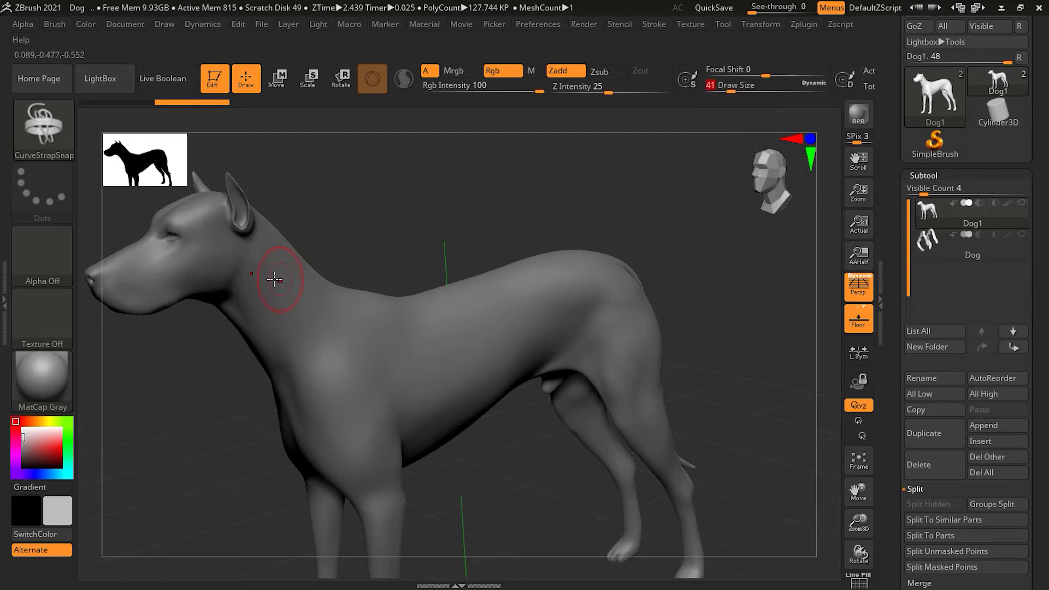
pyautogui.moveTo(268, 273)
pyautogui.mouseDown()
pyautogui.moveTo(357, 390)
pyautogui.moveTo(458, 377)
pyautogui.moveTo(503, 314)
pyautogui.moveTo(592, 313)
pyautogui.moveTo(653, 390)
pyautogui.mouseUp()
pyautogui.moveTo(689, 246)
pyautogui.mouseDown()
pyautogui.moveTo(737, 225)
pyautogui.moveTo(728, 244)
pyautogui.moveTo(605, 259)
pyautogui.moveTo(704, 215)
pyautogui.moveTo(697, 195)
pyautogui.mouseUp()
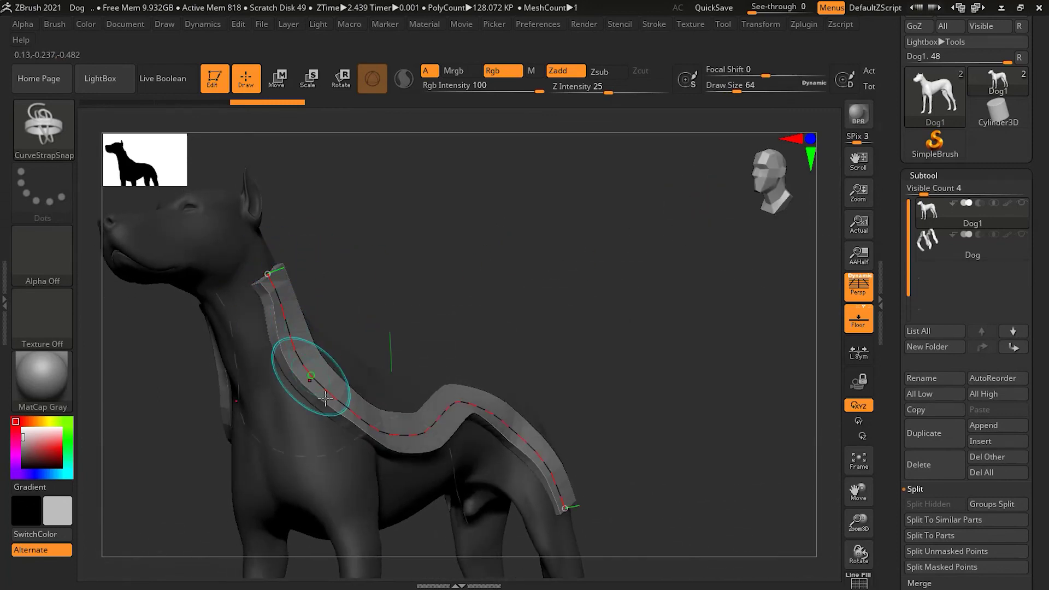
pyautogui.moveTo(632, 339); pyautogui.dragTo(592, 284)
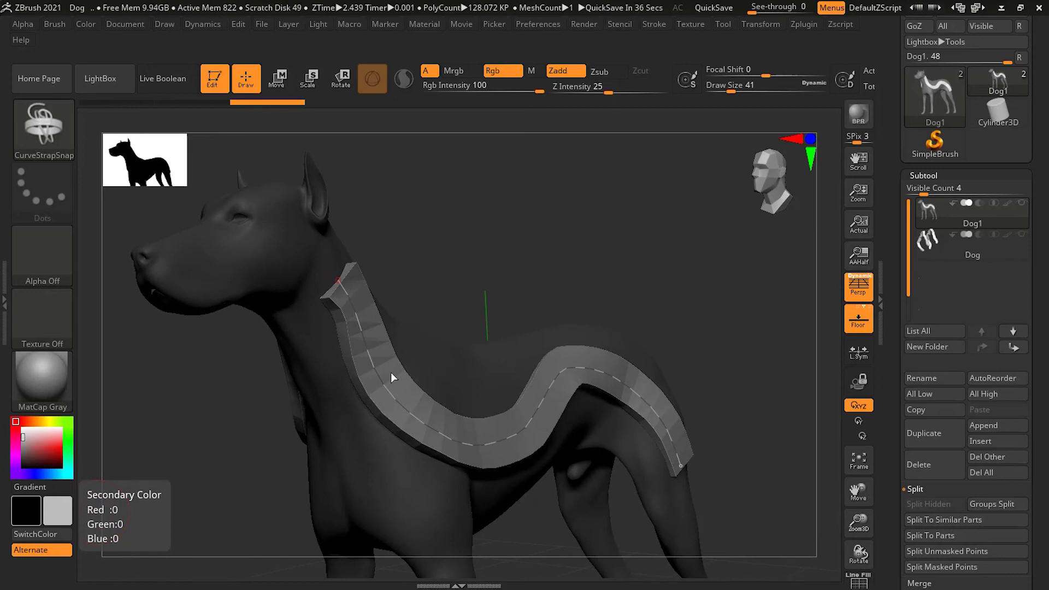
# Try moving the strap curve's neck end toward the dog's back, and undo it
pyautogui.click(338, 281)
pyautogui.moveTo(339, 281)
pyautogui.mouseDown()
pyautogui.moveTo(329, 274)
pyautogui.moveTo(385, 309)
pyautogui.mouseUp()
pyautogui.hotkey('ctrl', 'z')
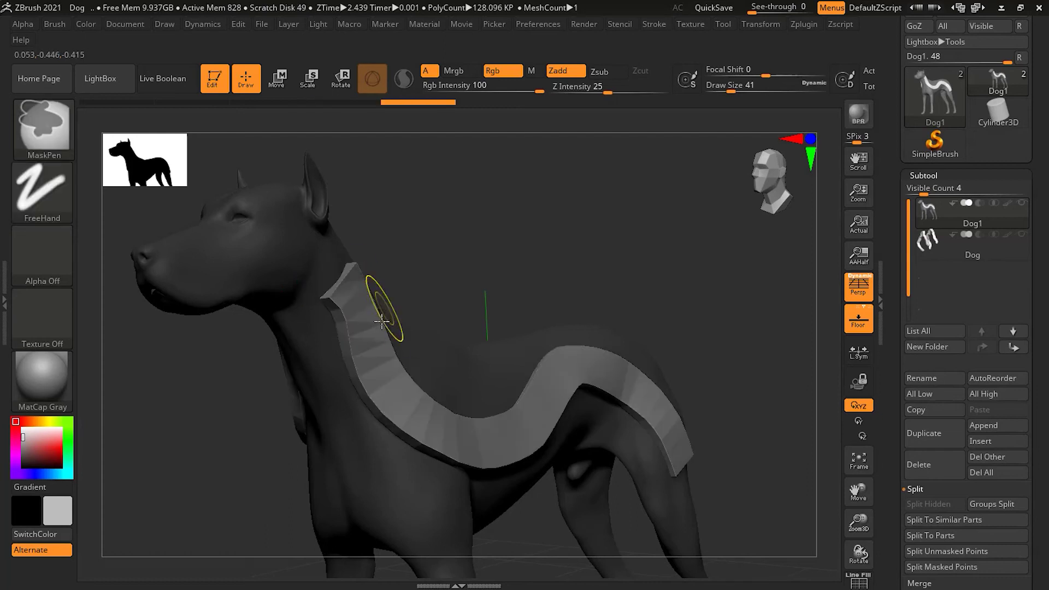
pyautogui.hotkey('ctrl', 'z')
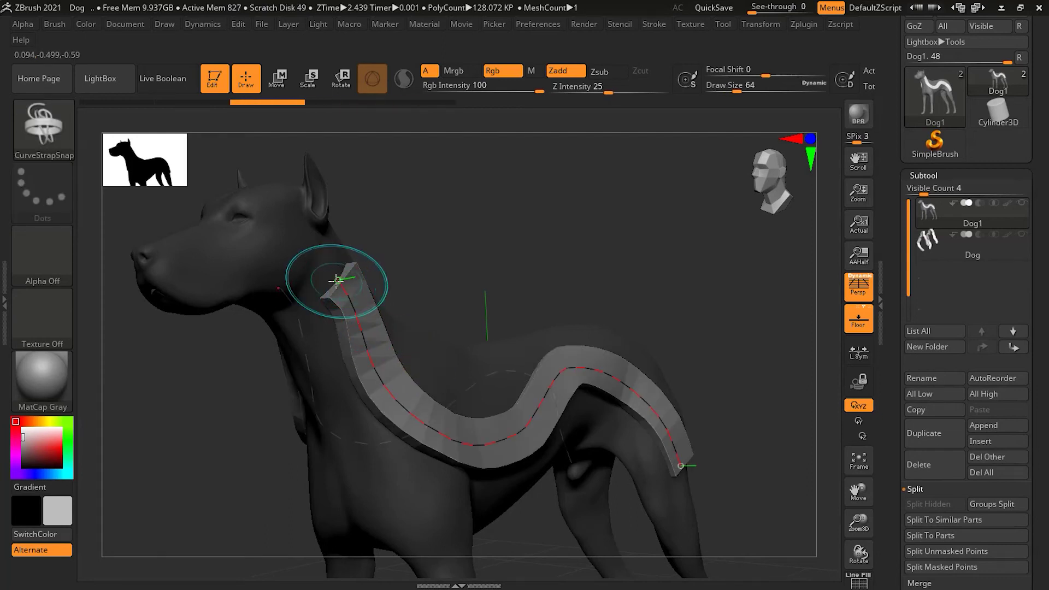
# Try reshaping the strap by pulling its curve ends around the dog's neck, chest and hind leg
pyautogui.moveTo(338, 279)
pyautogui.mouseDown()
pyautogui.moveTo(322, 267)
pyautogui.moveTo(304, 286)
pyautogui.moveTo(312, 393)
pyautogui.moveTo(286, 356)
pyautogui.moveTo(280, 286)
pyautogui.mouseUp()
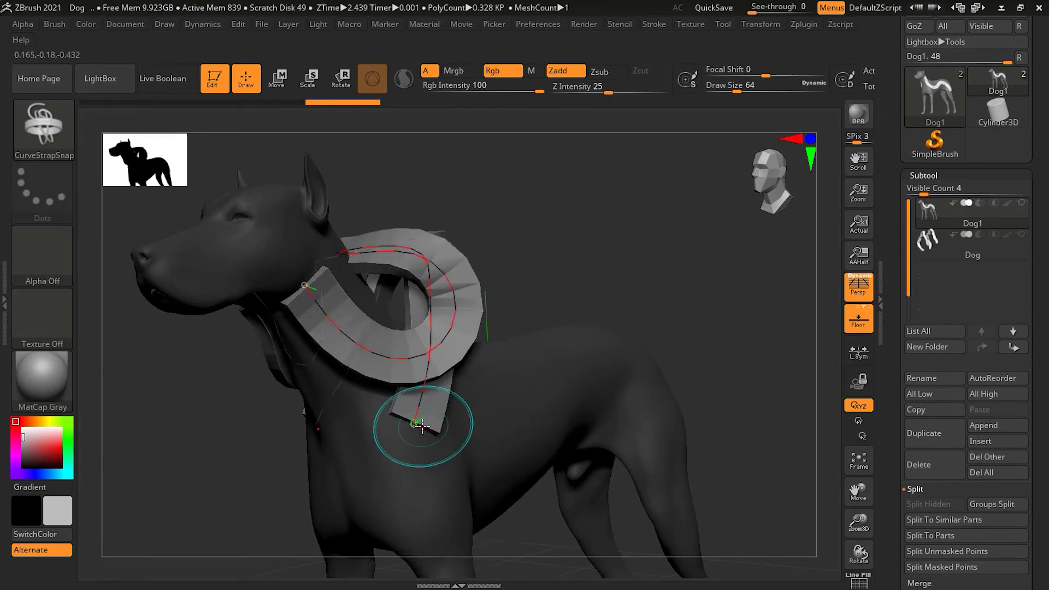
pyautogui.moveTo(416, 420)
pyautogui.mouseDown()
pyautogui.moveTo(543, 446)
pyautogui.moveTo(668, 408)
pyautogui.moveTo(720, 548)
pyautogui.mouseUp()
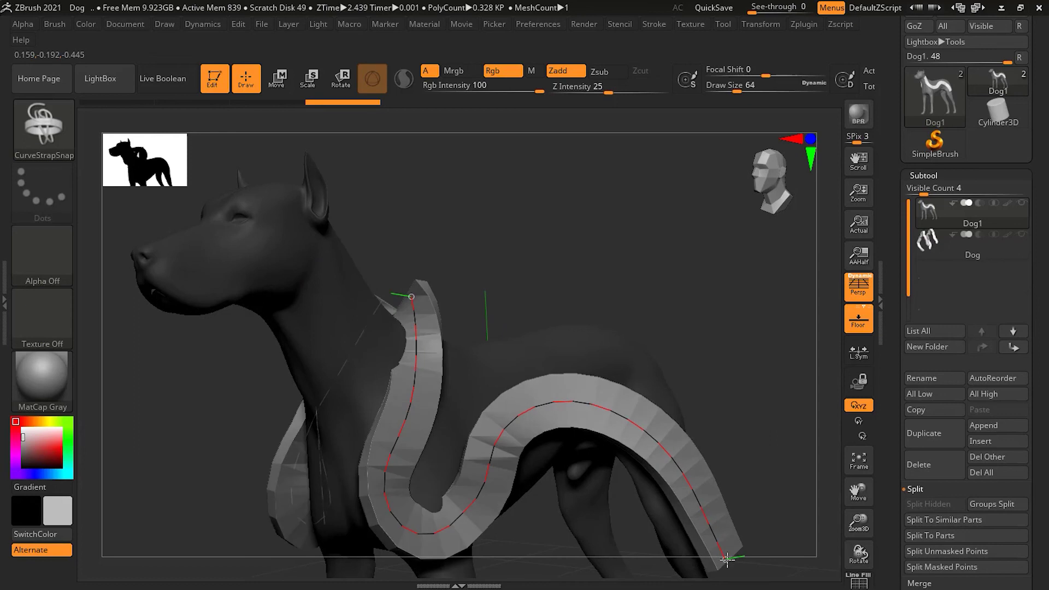
pyautogui.moveTo(392, 250)
pyautogui.mouseDown()
pyautogui.moveTo(413, 301)
pyautogui.moveTo(370, 308)
pyautogui.mouseUp()
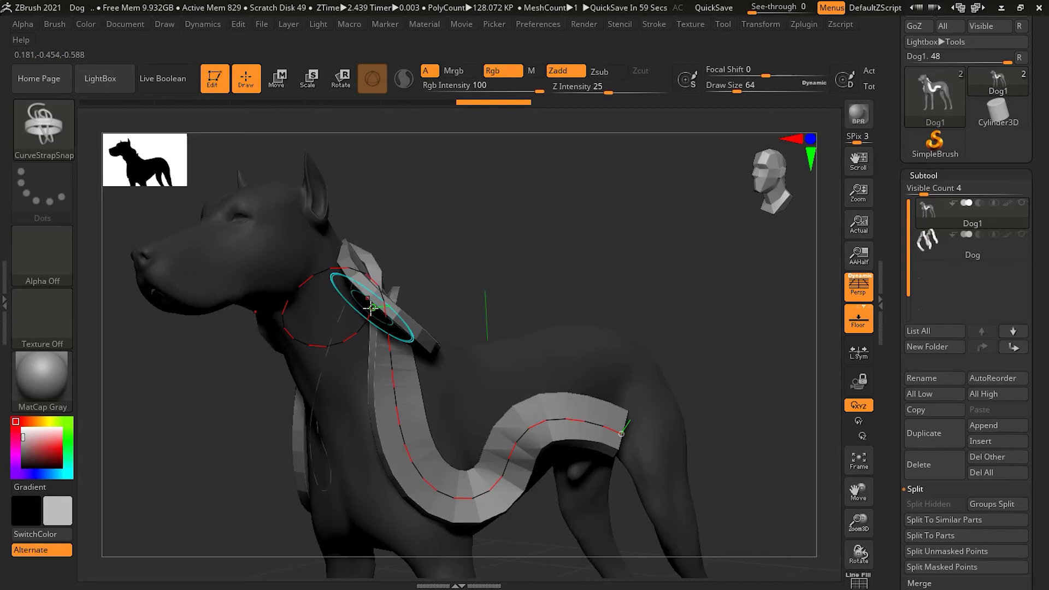
pyautogui.moveTo(562, 274)
pyautogui.mouseDown()
pyautogui.moveTo(615, 239)
pyautogui.moveTo(598, 268)
pyautogui.moveTo(606, 295)
pyautogui.mouseUp()
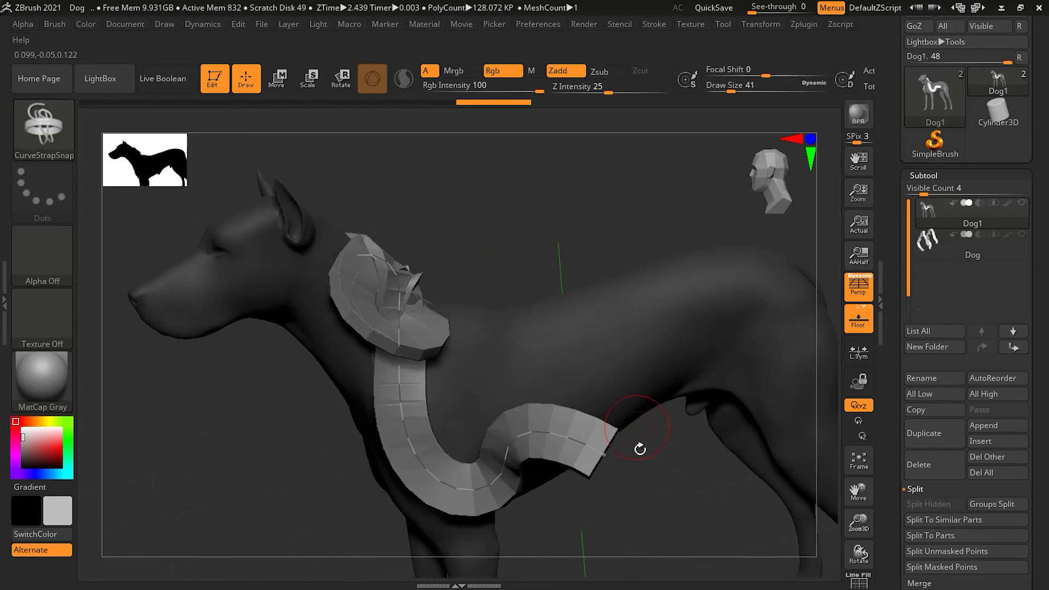
pyautogui.moveTo(603, 456)
pyautogui.mouseDown()
pyautogui.moveTo(765, 311)
pyautogui.moveTo(818, 349)
pyautogui.moveTo(800, 382)
pyautogui.mouseUp()
pyautogui.keyDown('alt'); pyautogui.moveTo(693, 500); pyautogui.dragTo(634, 454); pyautogui.keyUp('alt')
pyautogui.moveTo(445, 547)
pyautogui.mouseDown()
pyautogui.moveTo(444, 510)
pyautogui.moveTo(468, 527)
pyautogui.moveTo(477, 459)
pyautogui.moveTo(483, 468)
pyautogui.mouseUp()
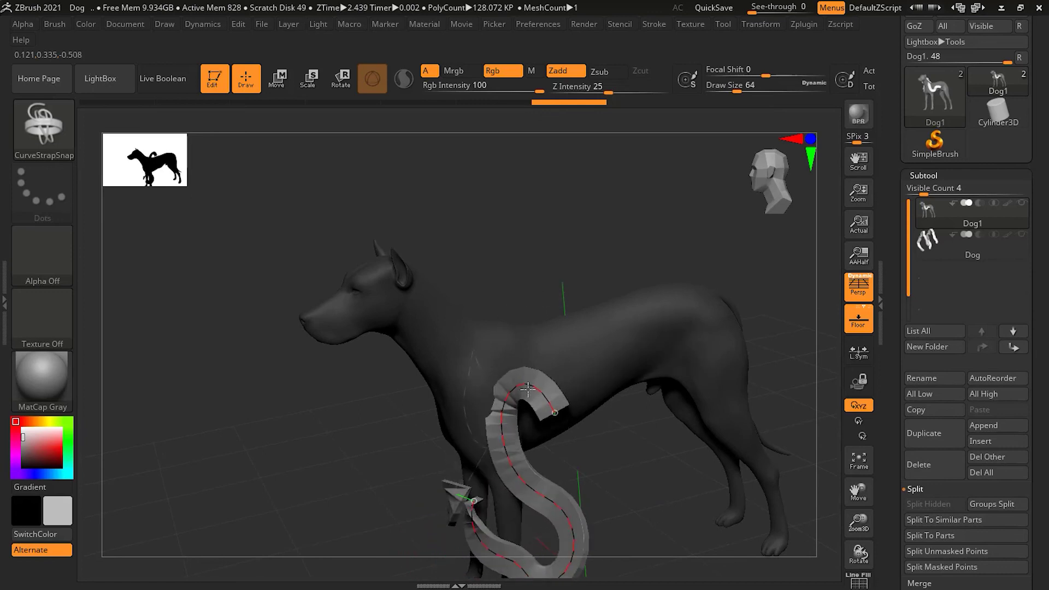
# Undo the strap reshaping back to the original curve running from the neck to the hind leg
pyautogui.hotkey('ctrl', 'z')
pyautogui.hotkey('ctrl', 'z')
pyautogui.hotkey('ctrl', 'z')
pyautogui.hotkey('ctrl', 'z')
pyautogui.hotkey('ctrl', 'z')
pyautogui.hotkey('ctrl', 'z')
pyautogui.hotkey('ctrl', 'z')
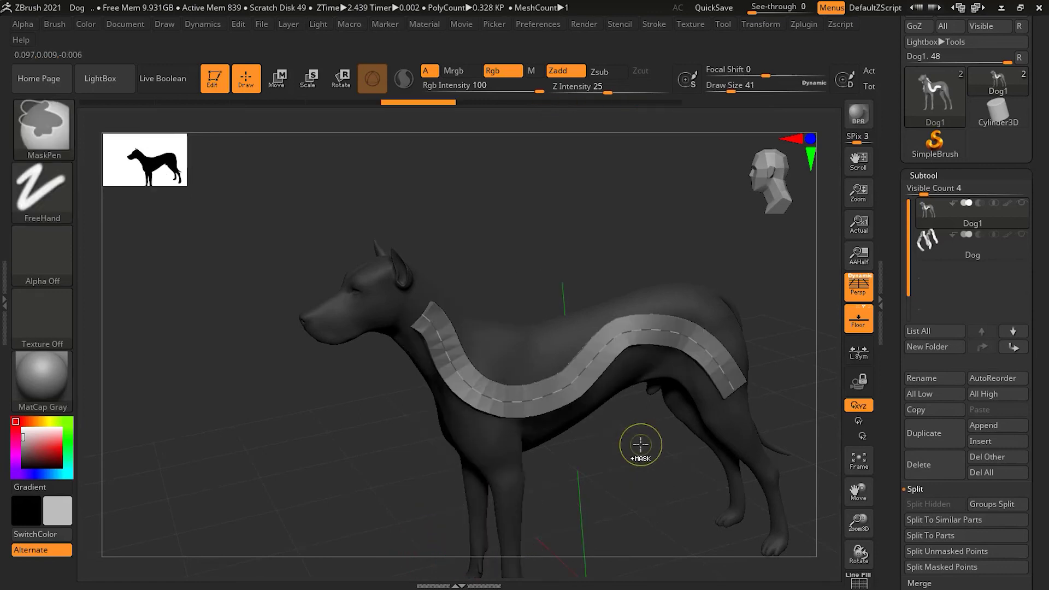
# Try narrowing the strap by applying a smaller Draw Size to its curve, and undo it
pyautogui.moveTo(628, 489)
pyautogui.mouseDown()
pyautogui.moveTo(642, 474)
pyautogui.moveTo(571, 494)
pyautogui.moveTo(628, 475)
pyautogui.mouseUp()
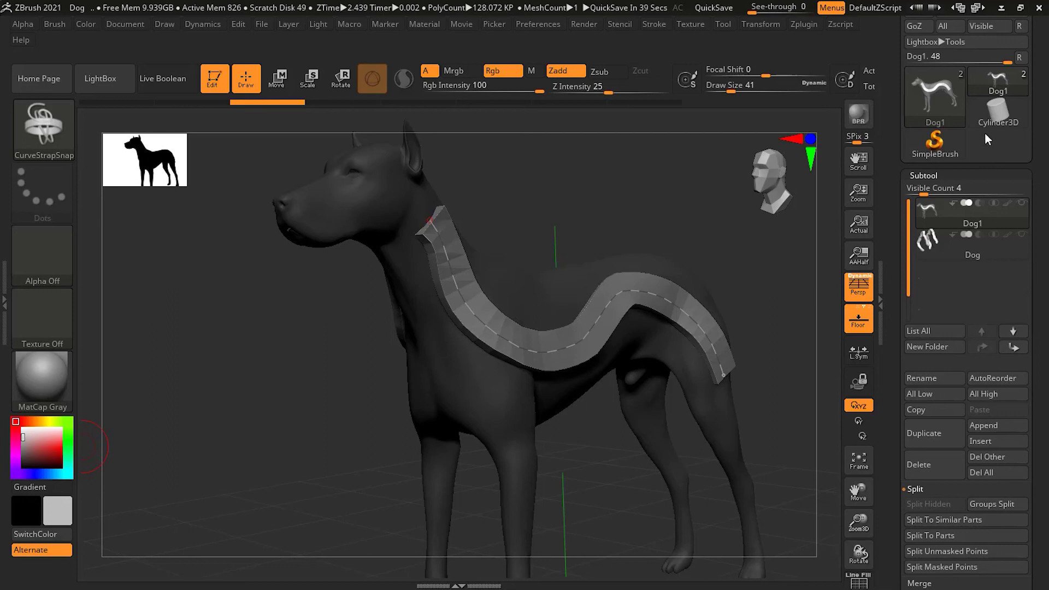
pyautogui.moveTo(728, 89); pyautogui.dragTo(718, 91)
pyautogui.click(562, 346)
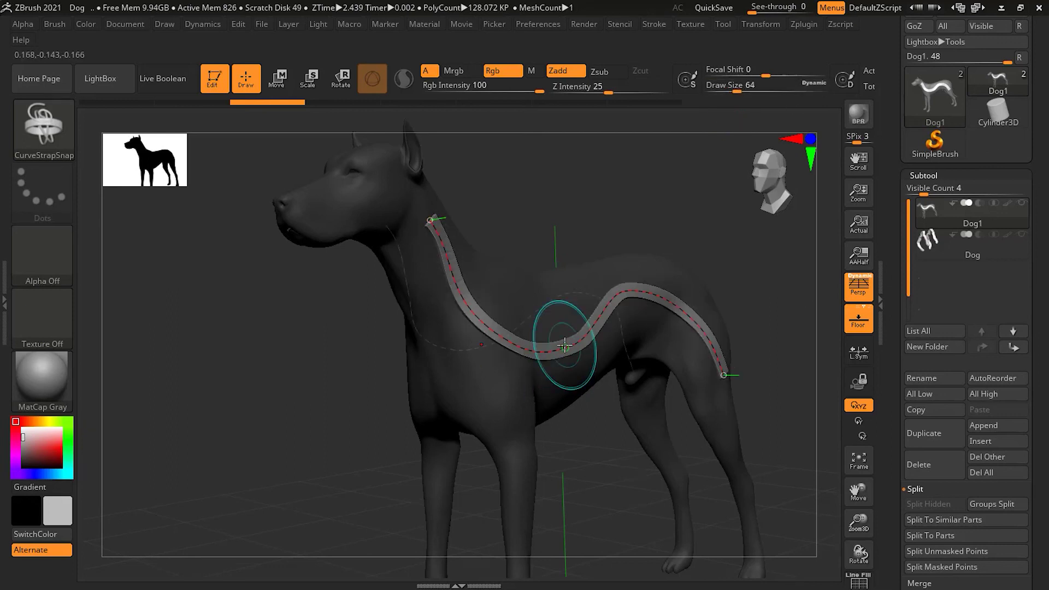
pyautogui.hotkey('ctrl', 'z')
# Try resizing the strap by applying Draw Size 80 to its curve, undoing the last changes, and applying Draw Size 29
pyautogui.moveTo(729, 89); pyautogui.dragTo(740, 94)
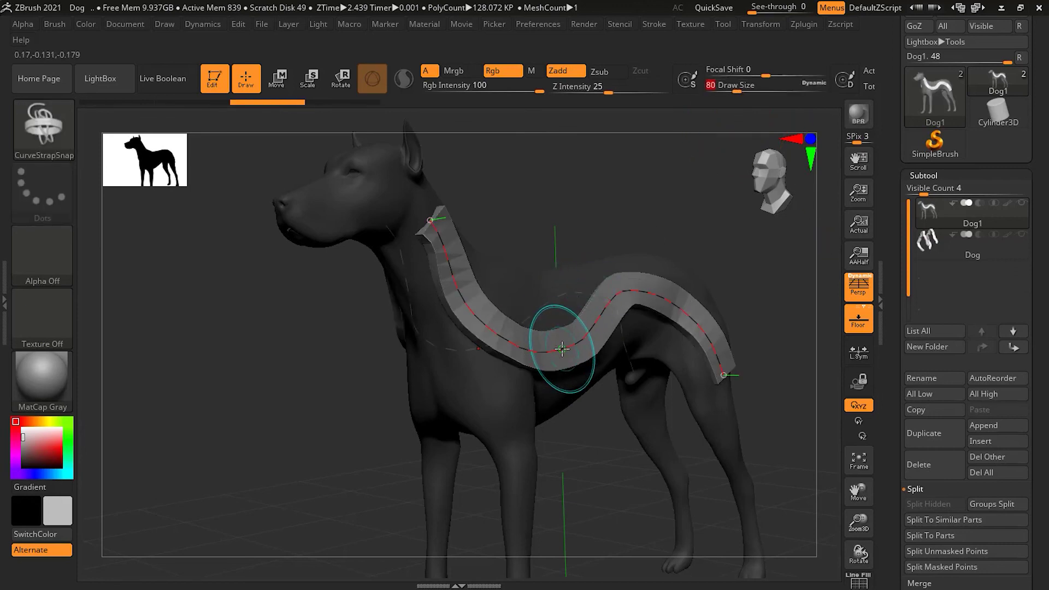
pyautogui.click(551, 333)
pyautogui.hotkey('ctrl', 'z')
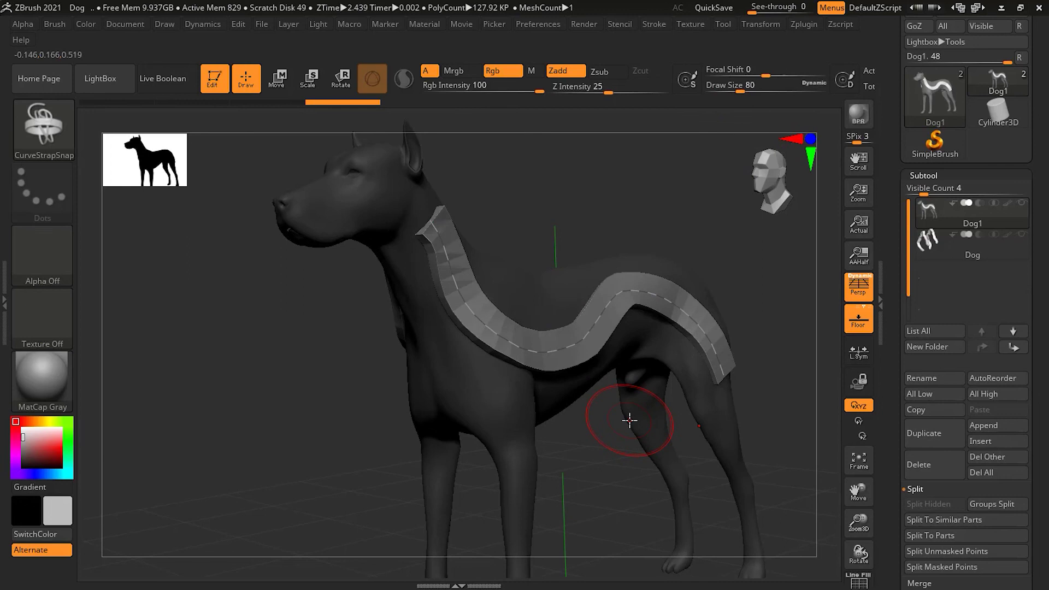
pyautogui.hotkey('ctrl', 'z')
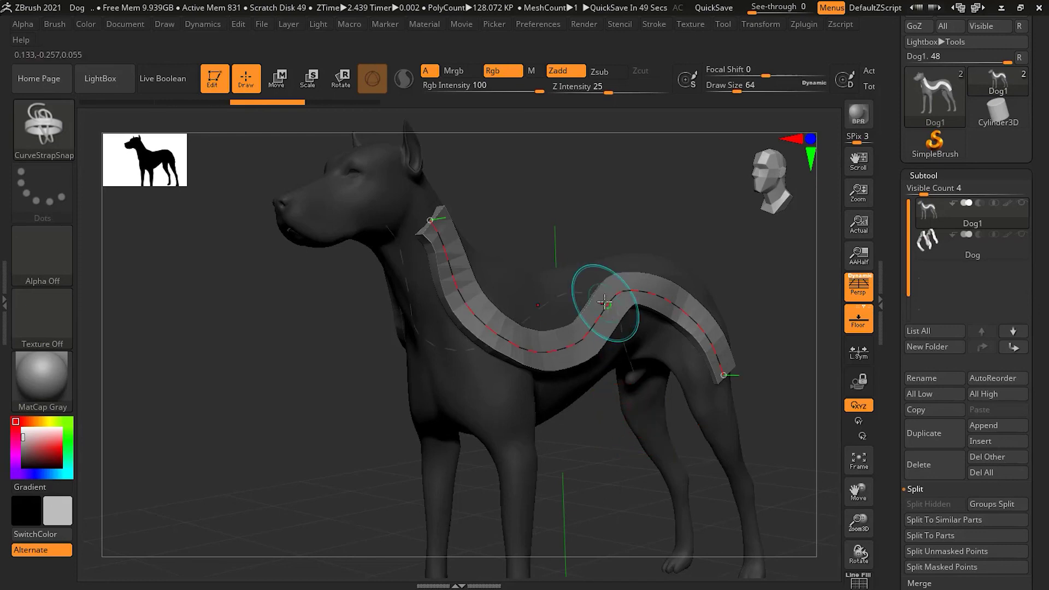
pyautogui.moveTo(734, 93); pyautogui.dragTo(729, 93)
pyautogui.click(488, 326)
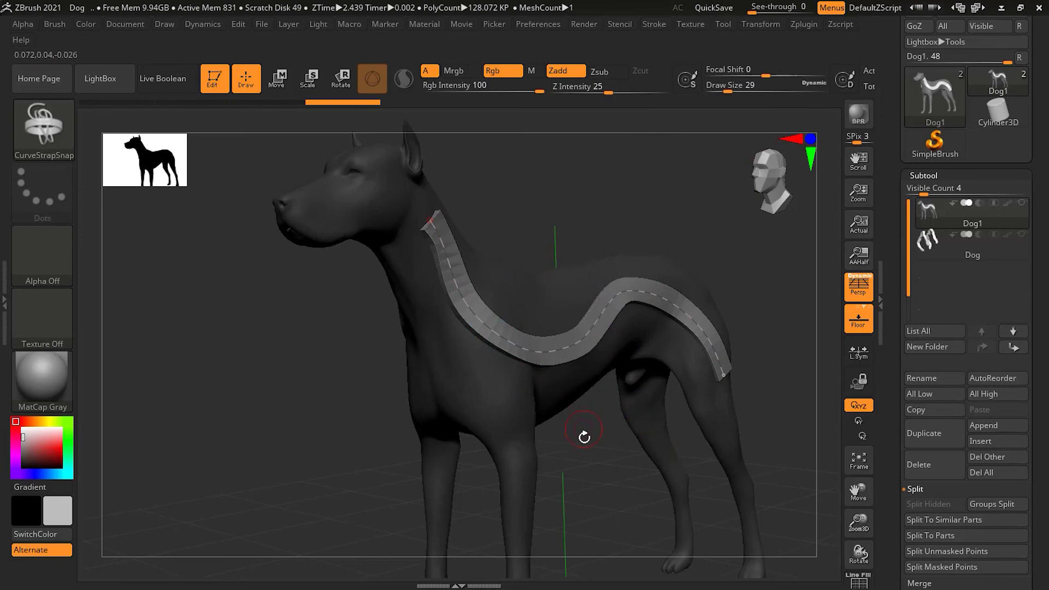
# Widen the strap into a cape-like shape over the dog's body by applying Draw Size 116 to its curve
pyautogui.moveTo(585, 439); pyautogui.dragTo(557, 417)
pyautogui.moveTo(728, 90); pyautogui.dragTo(737, 91)
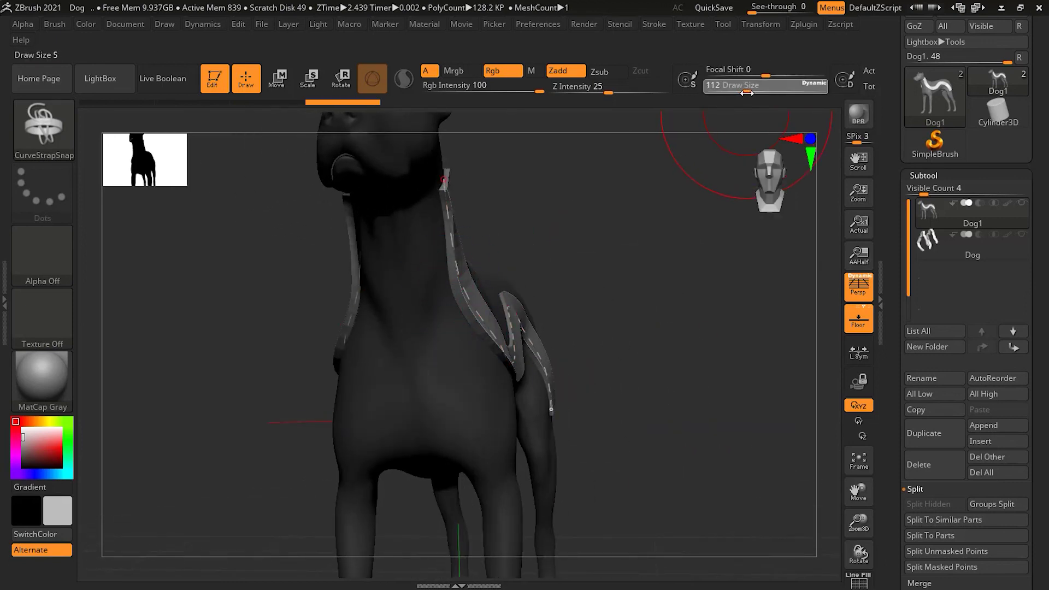
pyautogui.click(474, 296)
pyautogui.moveTo(719, 332); pyautogui.dragTo(588, 475)
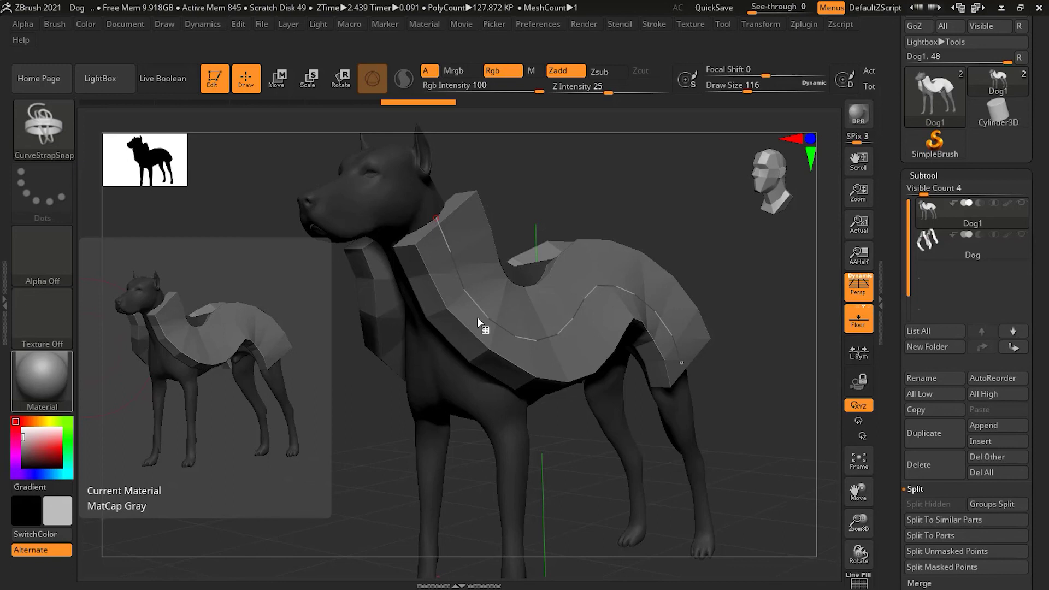
# Release the curve from the widened strap and clear the mask from the dog's body
pyautogui.click(490, 398)
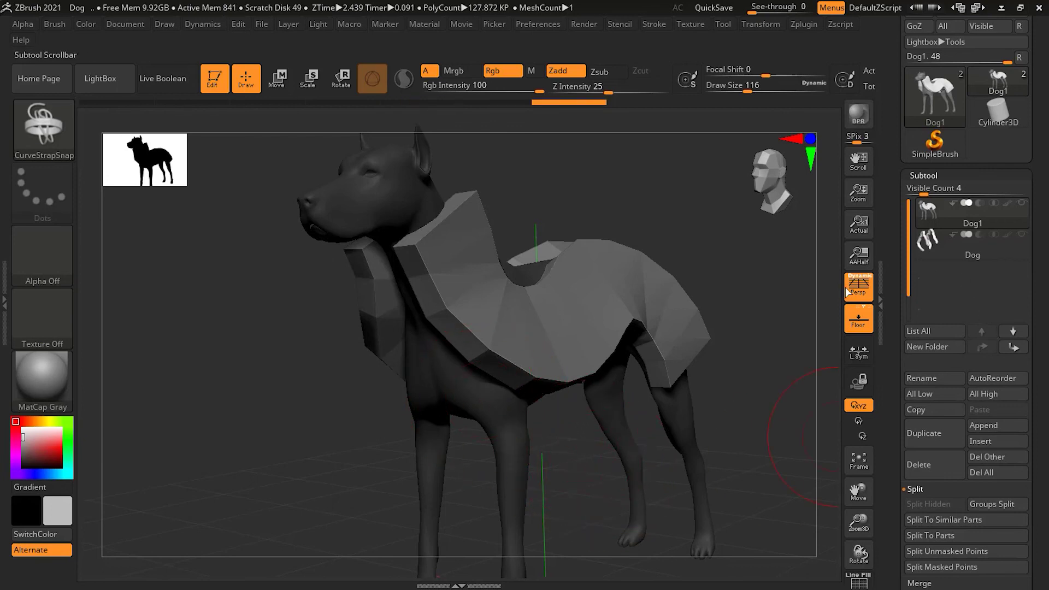
pyautogui.moveTo(640, 184)
pyautogui.keyDown('ctrl'); pyautogui.mouseDown()
pyautogui.moveTo(762, 264)
pyautogui.moveTo(756, 316)
pyautogui.moveTo(694, 321)
pyautogui.moveTo(716, 337)
pyautogui.moveTo(716, 353)
pyautogui.moveTo(684, 330)
pyautogui.moveTo(718, 347)
pyautogui.mouseUp(); pyautogui.keyUp('ctrl')
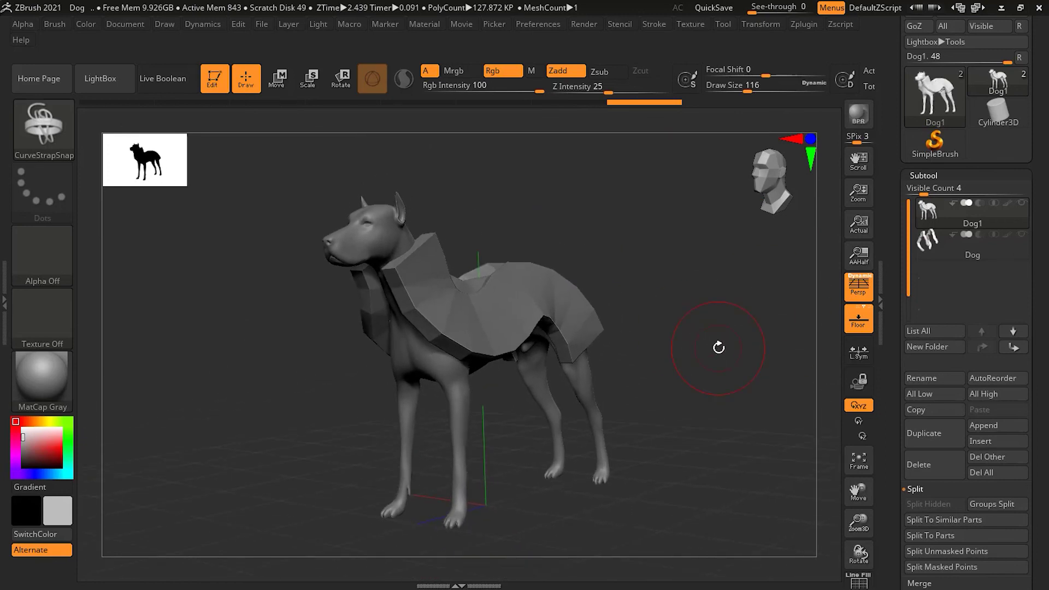